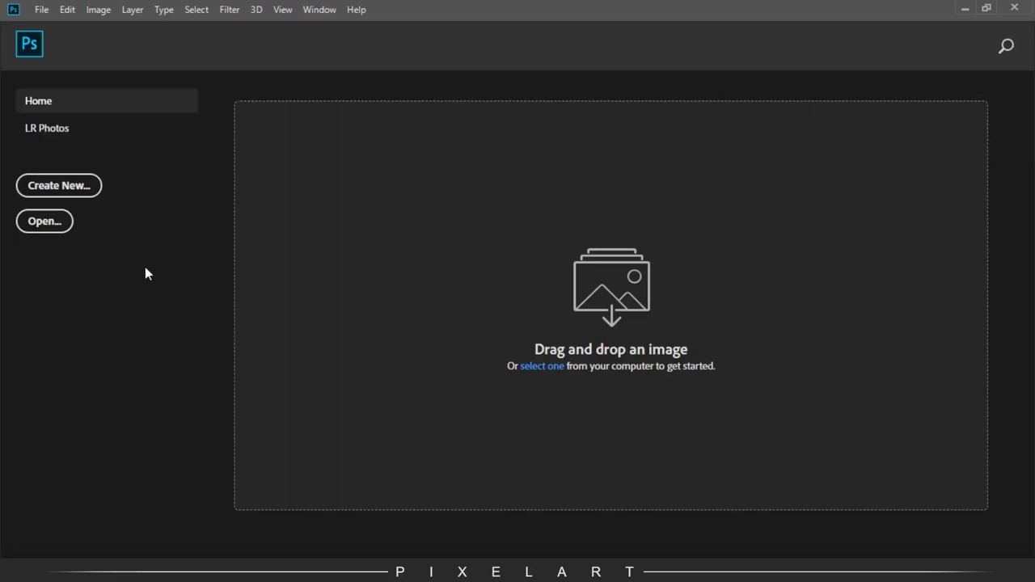
Create the new Untitled-1 document at 1400 × 1000 px with a 150 ppi resolution
left_click(74, 186)
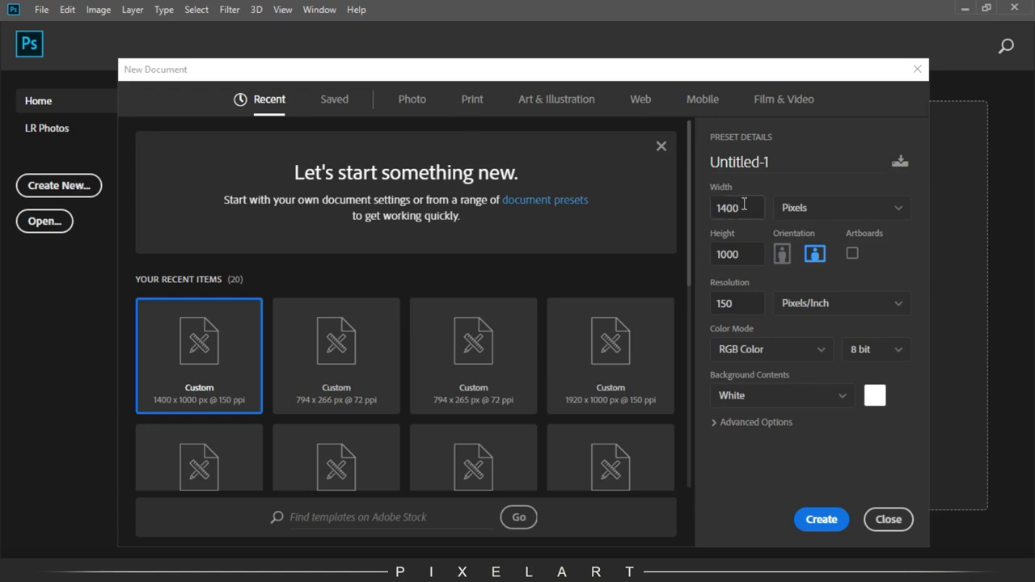
double_click(724, 304)
left_click(822, 521)
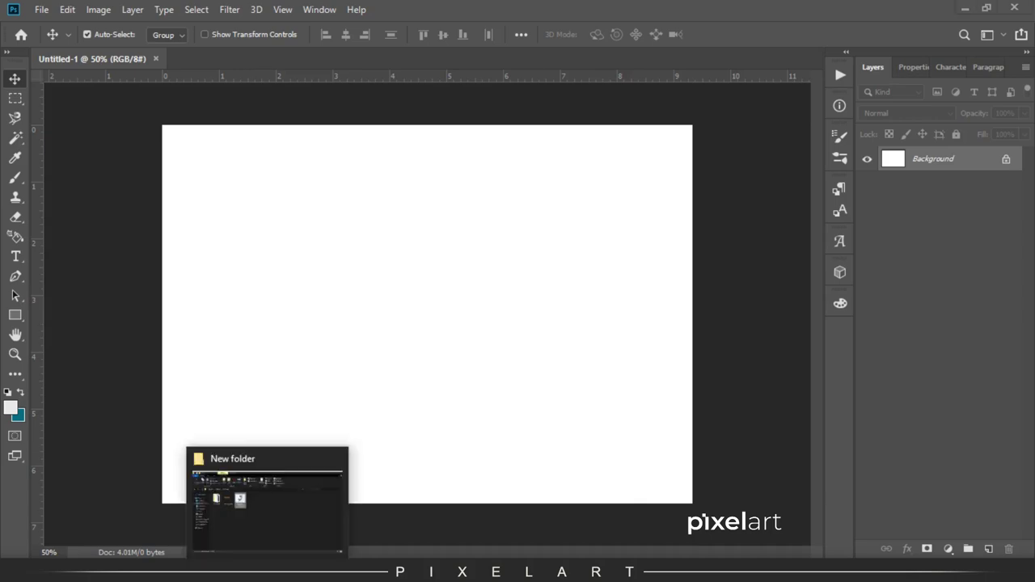
Place the Popsicle Ice Cream Mockup image and scale it to fill the canvas
mouse_move(267, 566)
left_click(266, 486)
left_click_drag(322, 228, 322, 371)
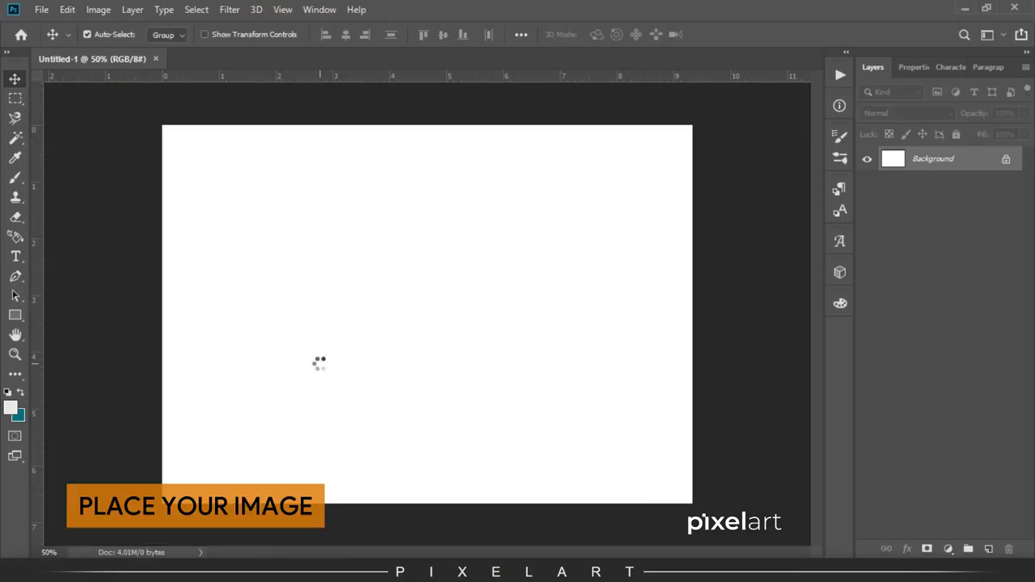
left_click_drag(322, 370, 320, 369)
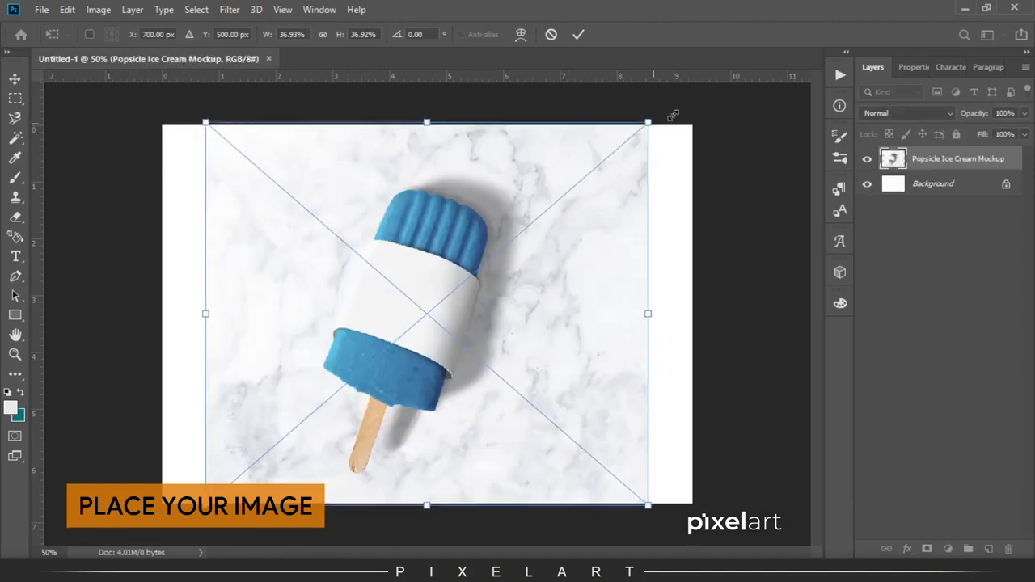
left_click_drag(645, 126, 708, 98)
left_click_drag(612, 225, 612, 201)
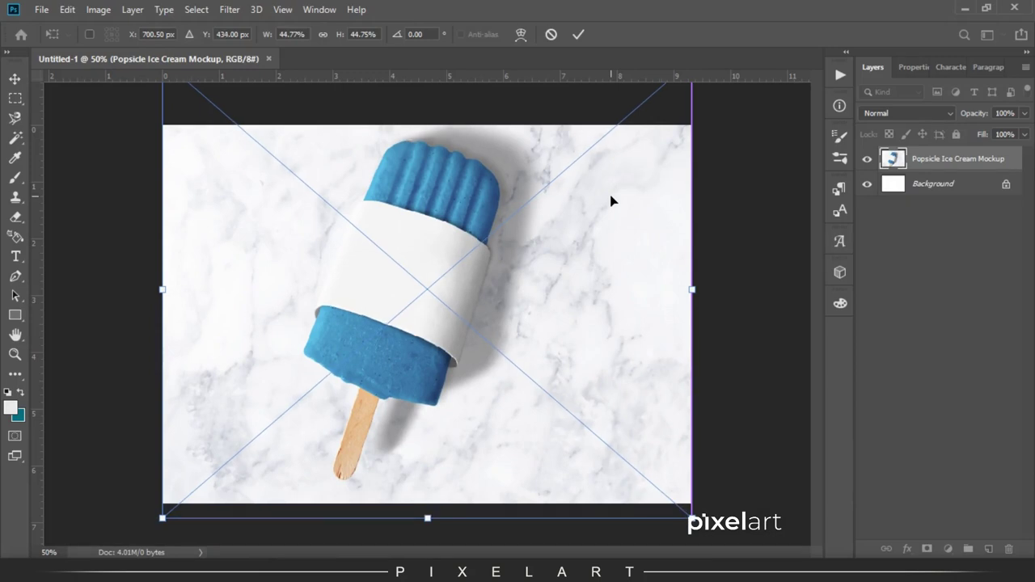
key("Down")
key("Down")
key("Return")
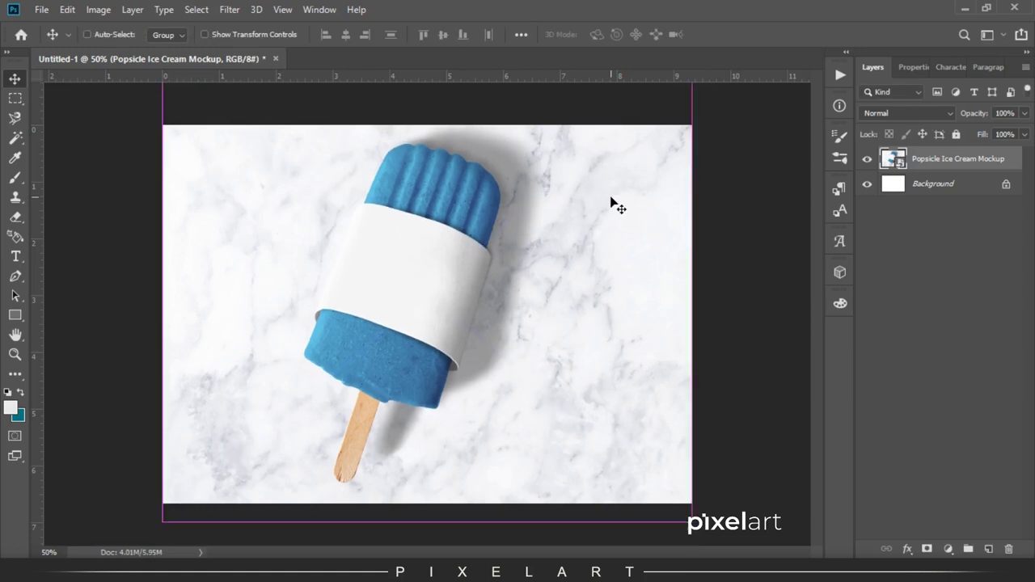
Zoom in and pan to inspect the popsicle's white wrapper band
key("ctrl+plus")
key("ctrl+plus")
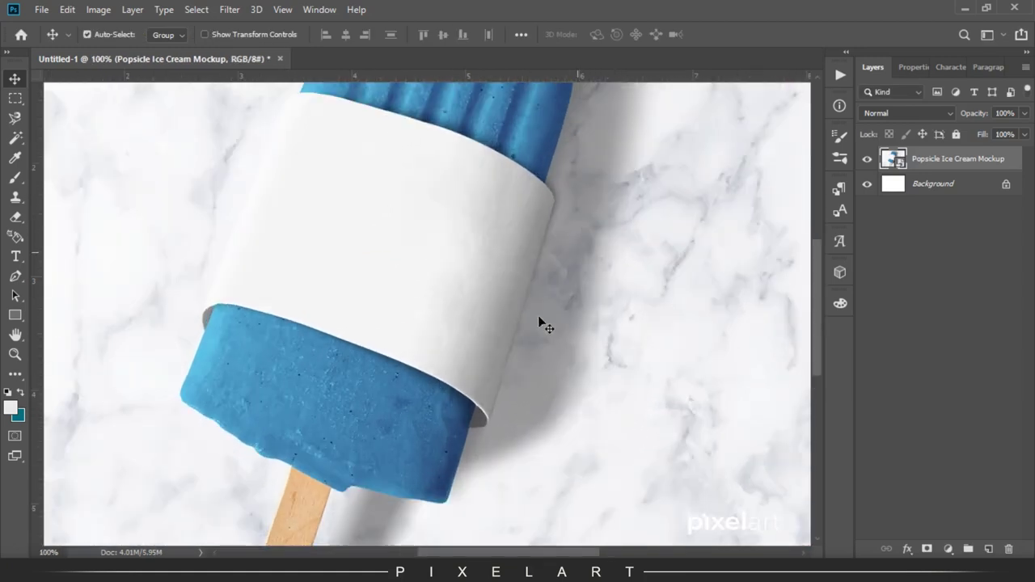
mouse_move(338, 416)
left_mouse_down()
mouse_move(342, 273)
mouse_move(326, 461)
left_mouse_up()
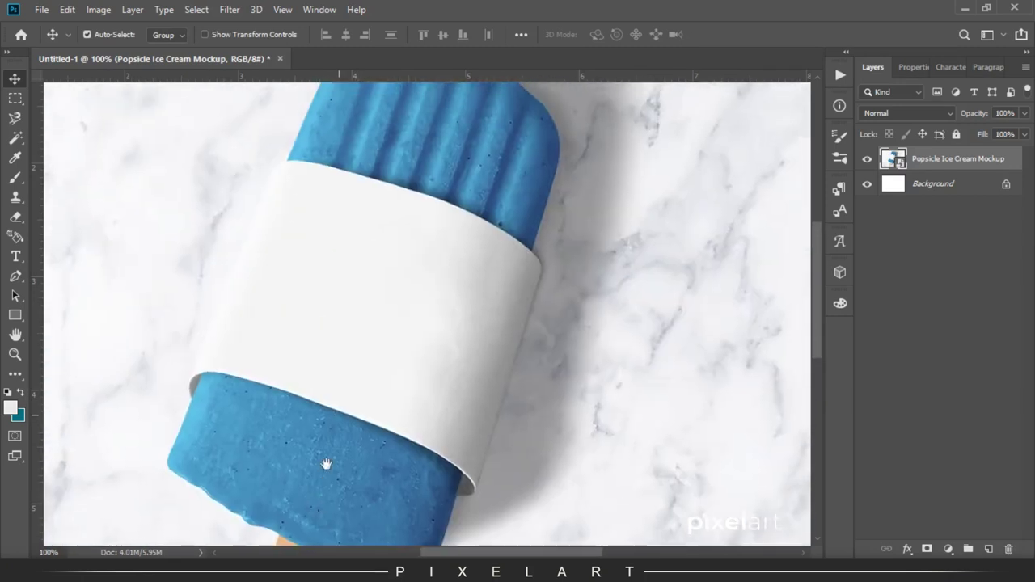
mouse_move(373, 257)
left_mouse_down()
mouse_move(358, 342)
mouse_move(386, 150)
mouse_move(397, 188)
left_mouse_up()
key("ctrl+plus")
key("ctrl+minus")
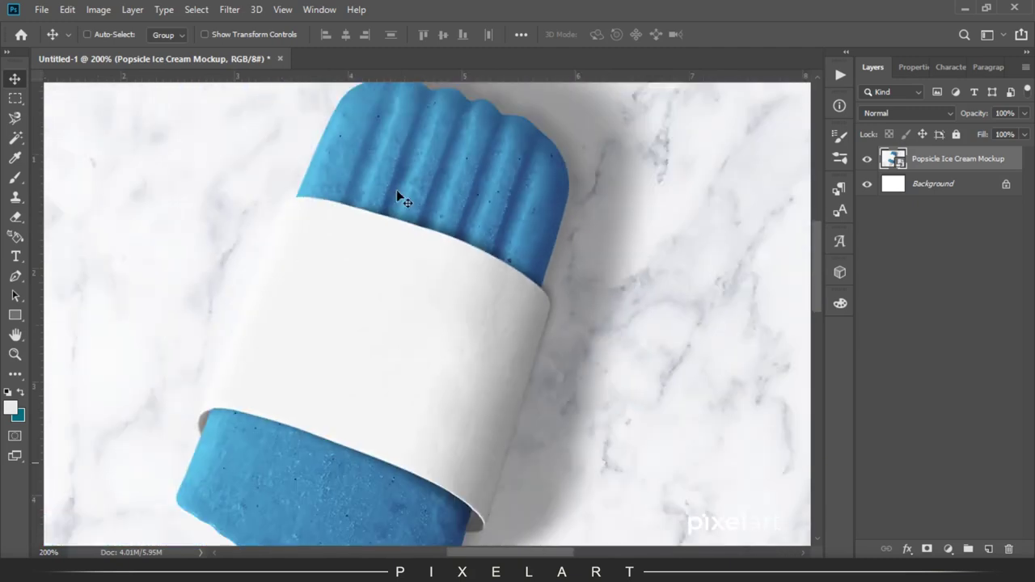
left_click_drag(283, 284, 296, 245)
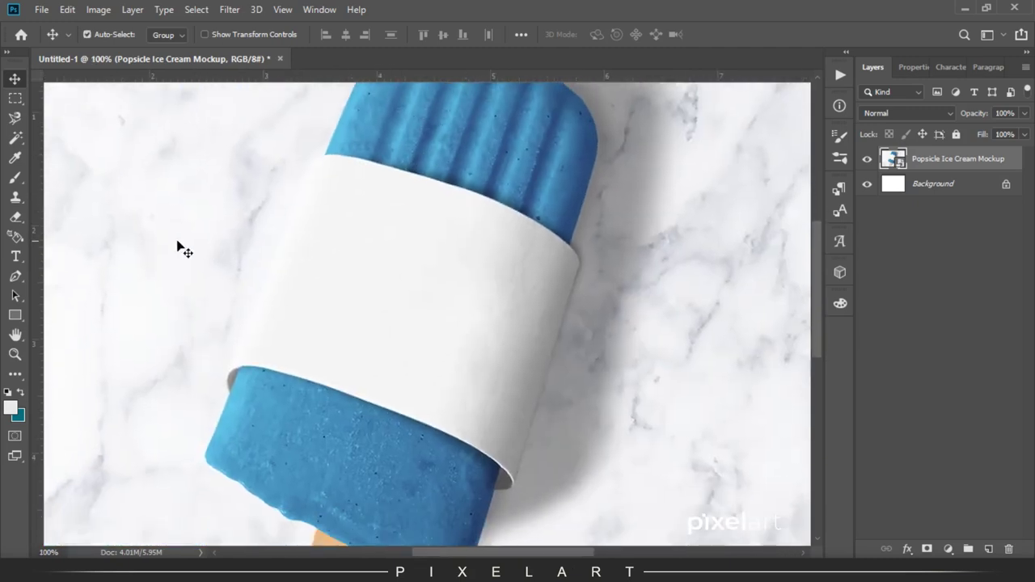
With the Pen tool, trace the wrapper's left side and curved top edge
left_click(15, 277)
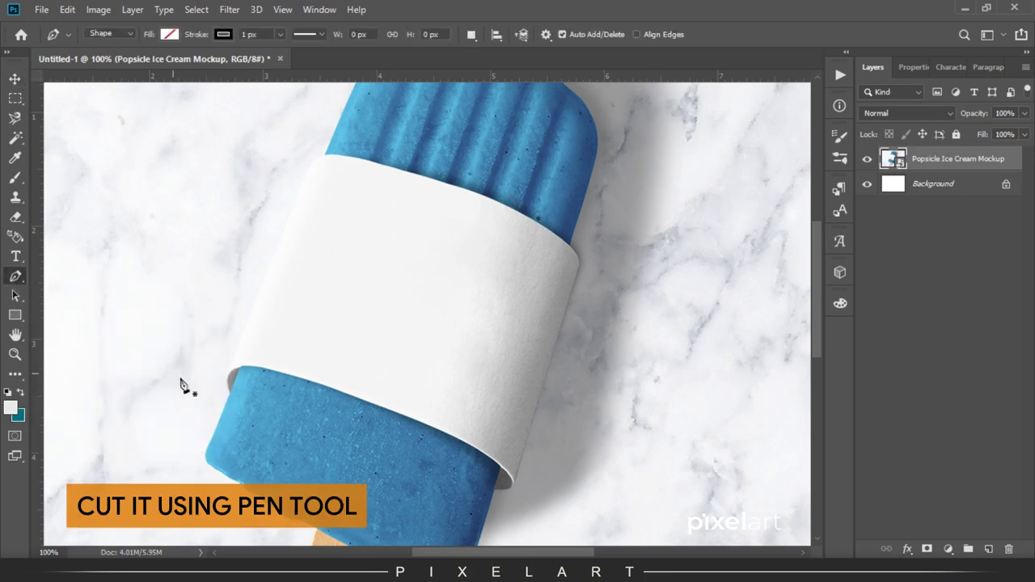
scroll(233, 402, "up", 3)
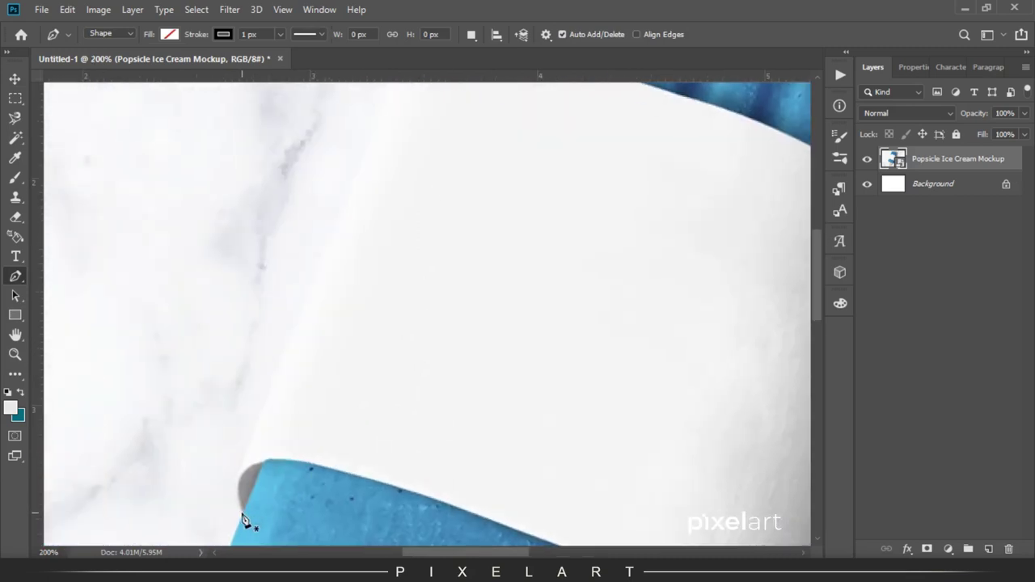
left_click(242, 508)
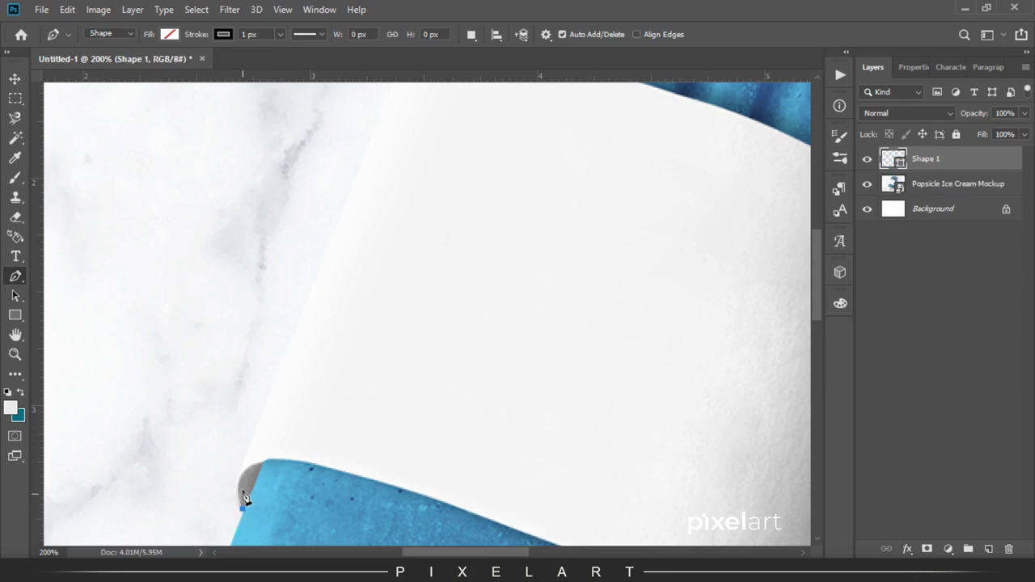
left_click(243, 477)
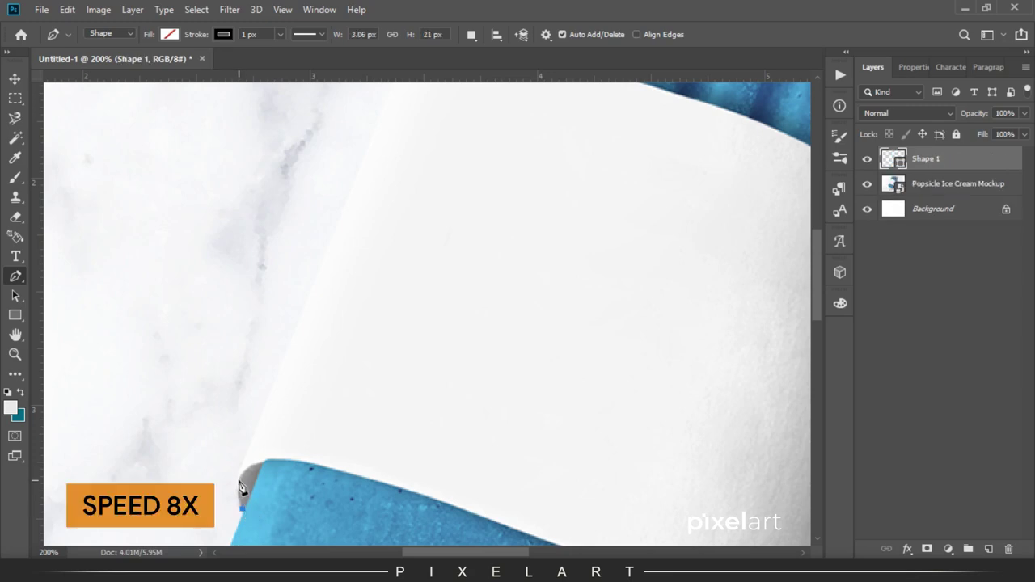
scroll(296, 335, "up", 5)
left_click(315, 330)
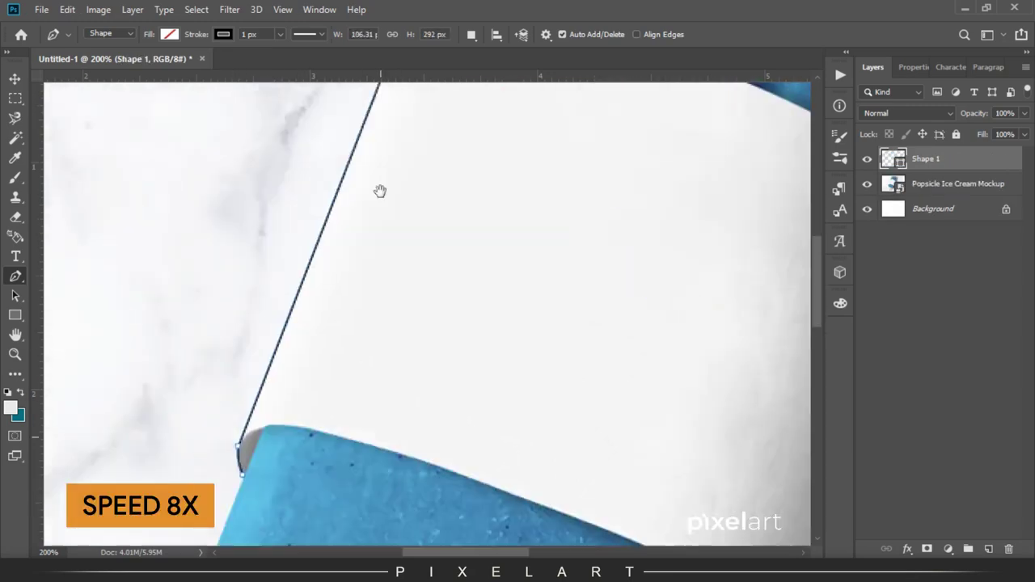
left_click_drag(368, 299, 387, 303)
left_click_drag(554, 348, 416, 254)
left_click_drag(313, 220, 352, 239)
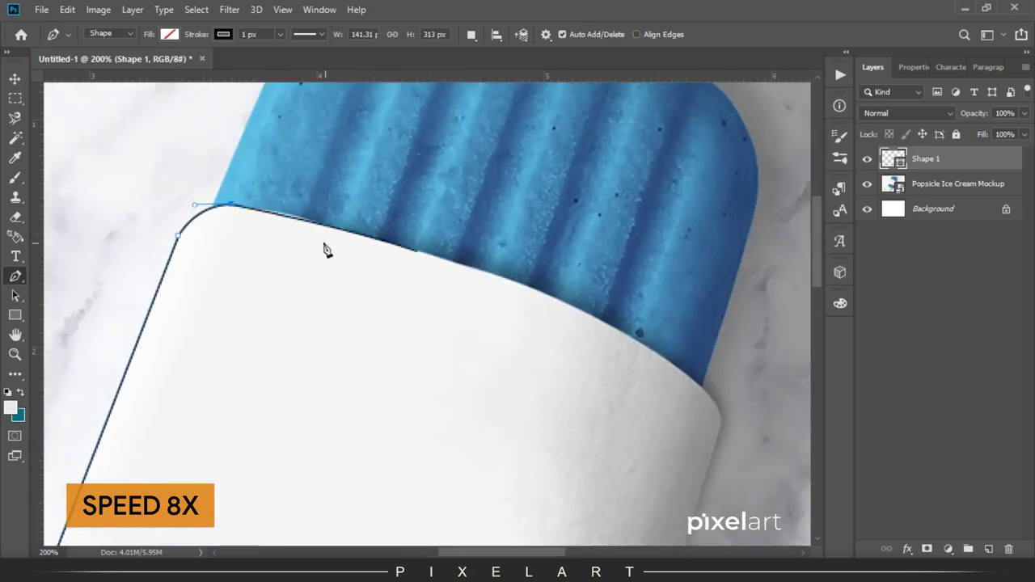
left_click_drag(451, 261, 552, 285)
mouse_move(583, 315)
left_mouse_down()
mouse_move(397, 259)
mouse_move(525, 343)
left_mouse_up()
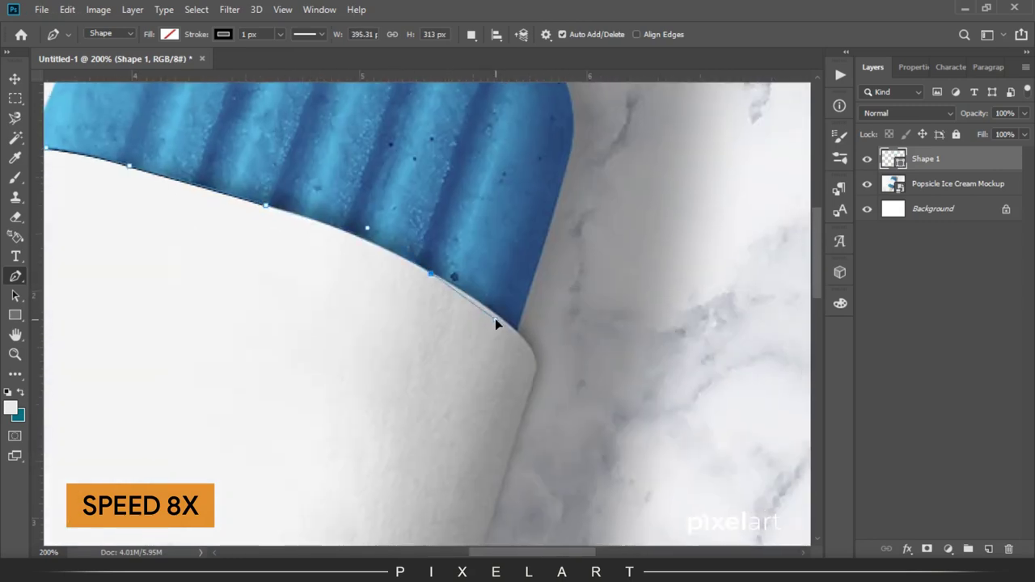
mouse_move(526, 344)
left_mouse_down()
mouse_move(543, 368)
mouse_move(535, 386)
left_mouse_up()
Continue the outline around the wrapper's right end and bottom edge, closing the path
scroll(528, 398, "down", 5)
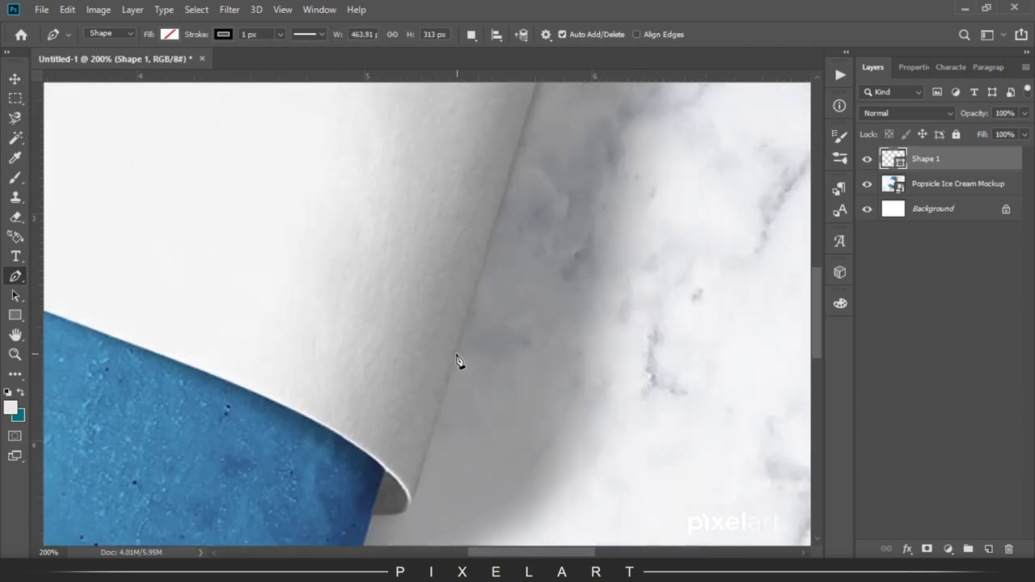
scroll(486, 324, "down", 5)
left_click(432, 385)
left_click_drag(389, 394, 345, 389)
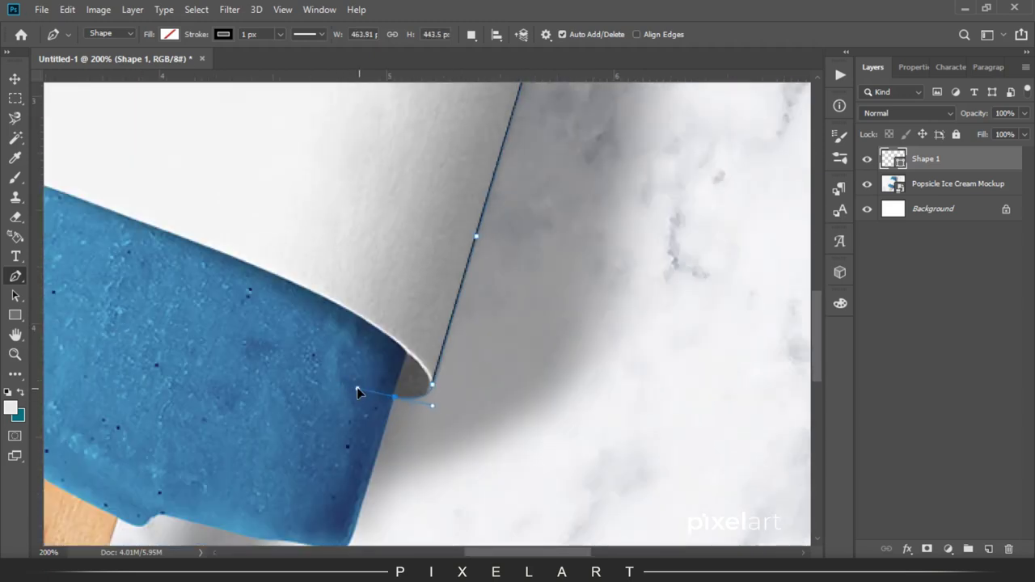
scroll(412, 376, "up", 2)
scroll(412, 377, "left", 5)
left_click_drag(477, 323, 378, 290)
left_click(296, 256)
scroll(300, 266, "left", 5)
left_click_drag(352, 234, 240, 211)
left_click(353, 236, "alt")
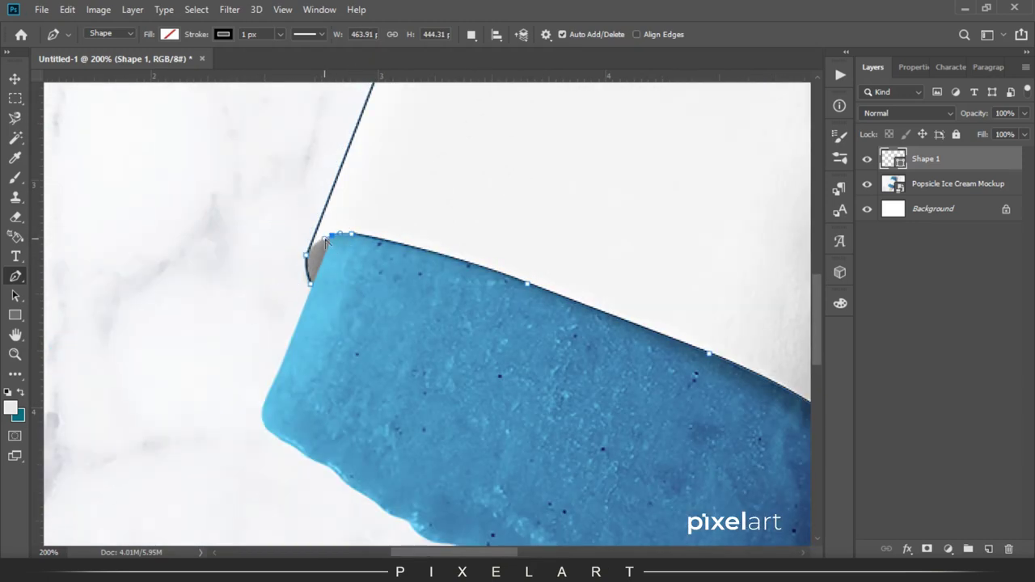
left_click(314, 288)
Zoom out and load the Shape 1 wrapper outline as a selection
key("ctrl+minus")
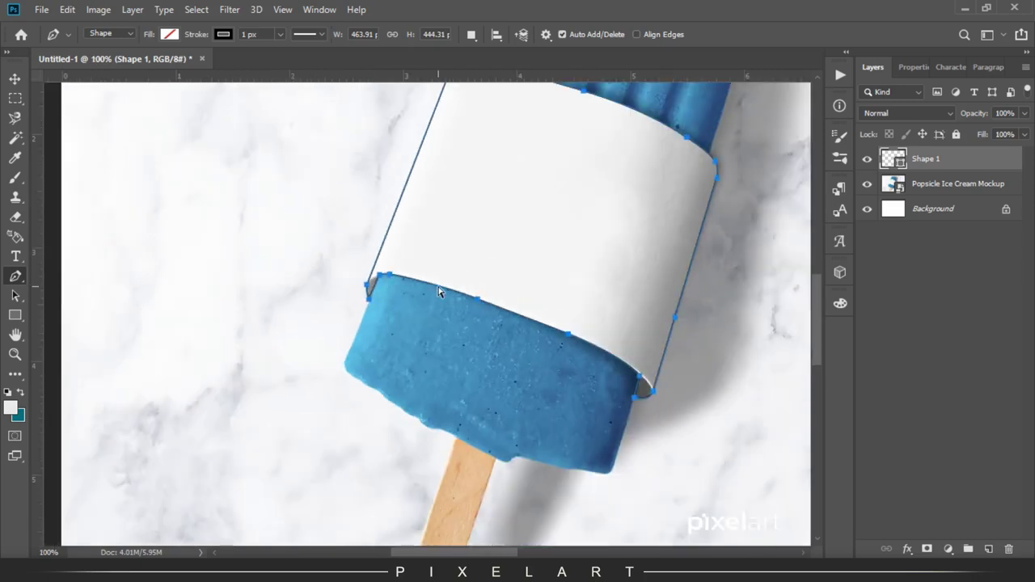
key("ctrl+minus")
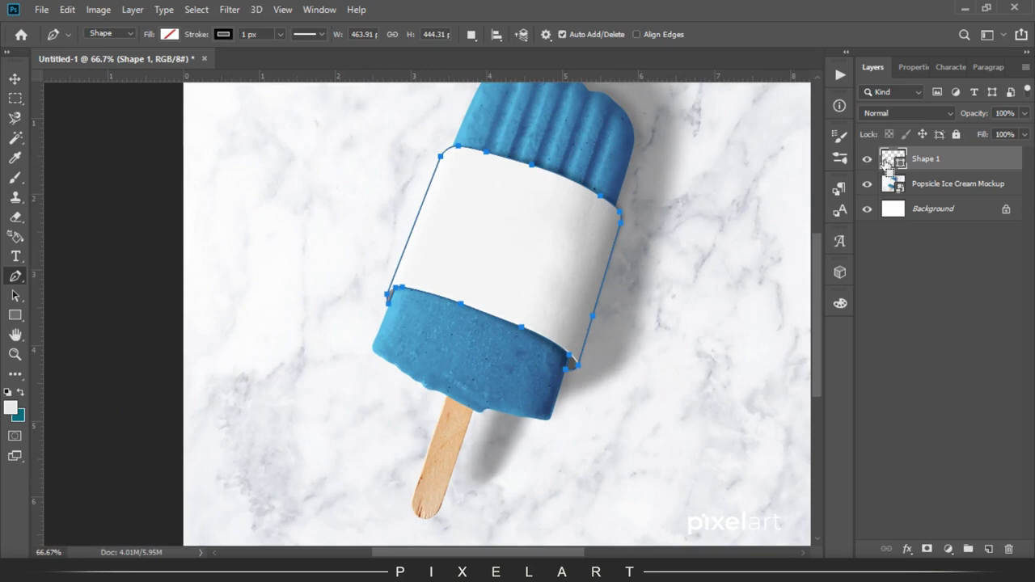
left_click(887, 161, "ctrl")
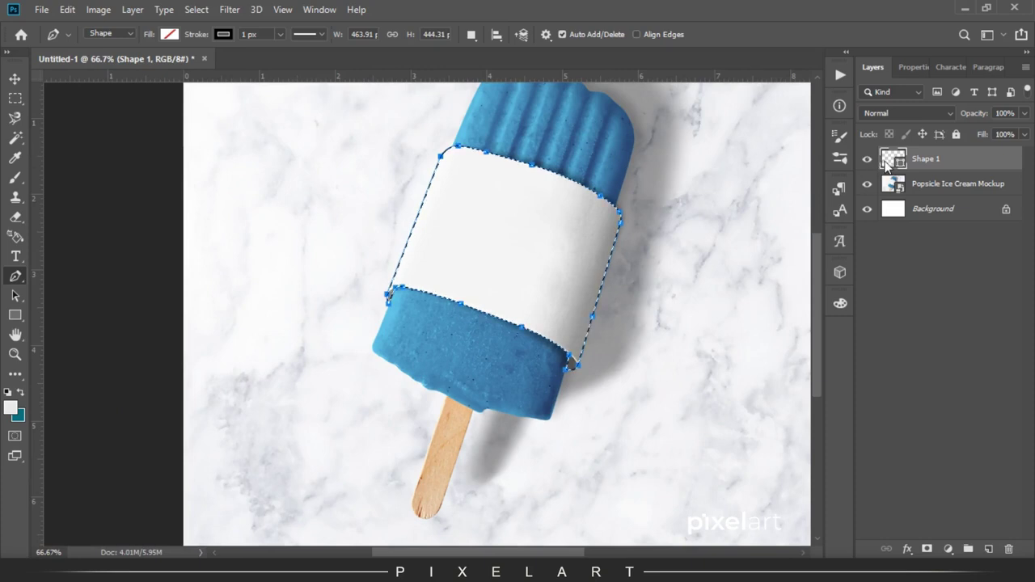
Copy the wrapper area from the mockup layer and paste it in place onto new Layer 1
left_click(15, 78)
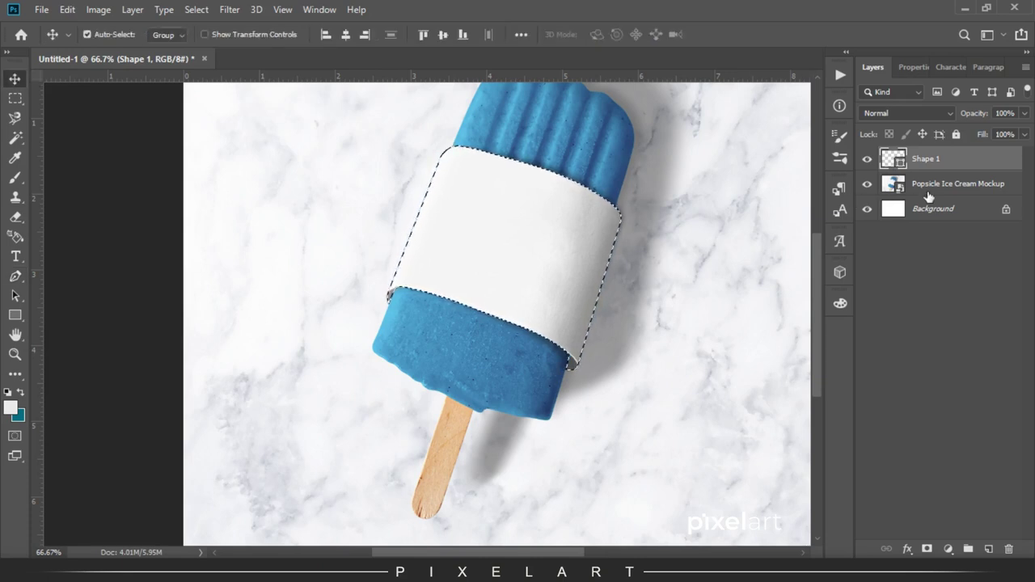
left_click(887, 186)
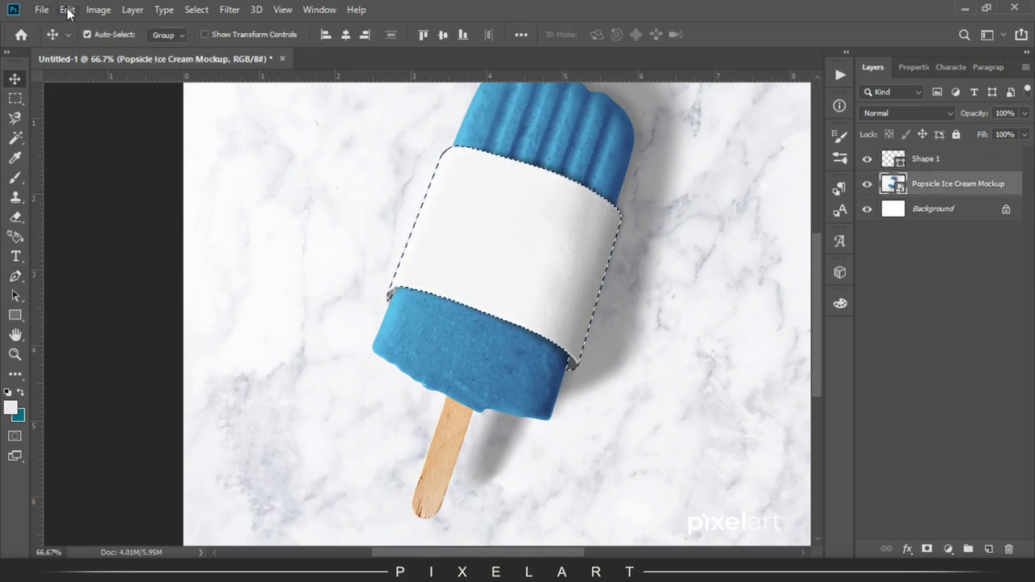
left_click(67, 9)
left_click(121, 118)
left_click(989, 550)
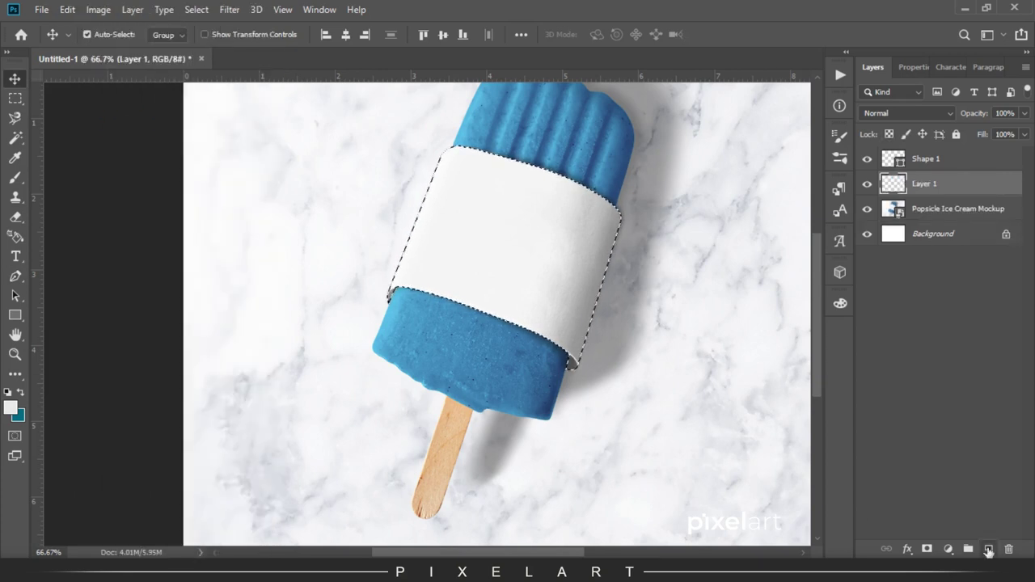
left_click(67, 10)
mouse_move(122, 155)
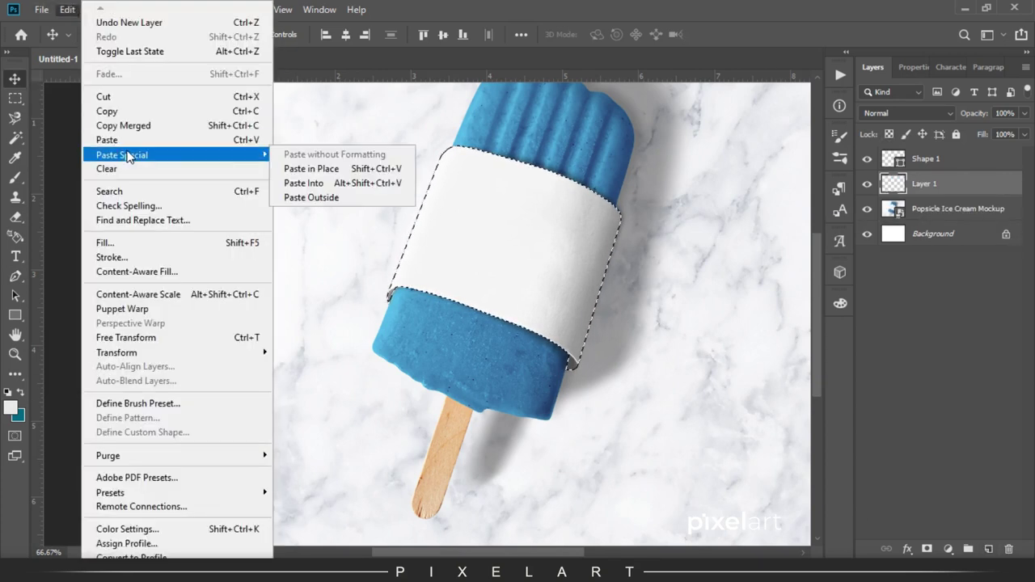
left_click(301, 169)
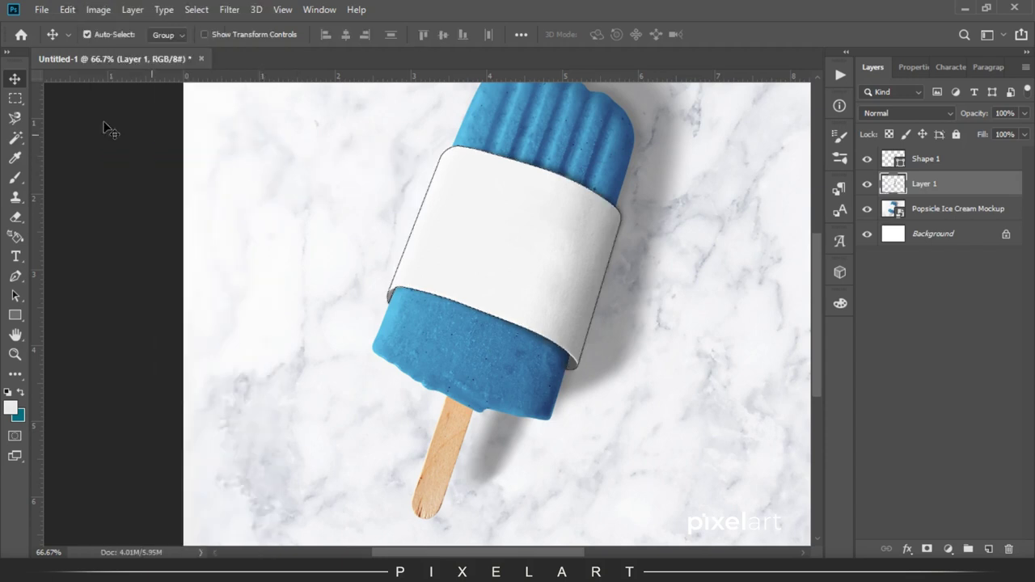
Delete the Shape 1 layer, check the mockup's visibility, and zoom to 100%
left_click(970, 160)
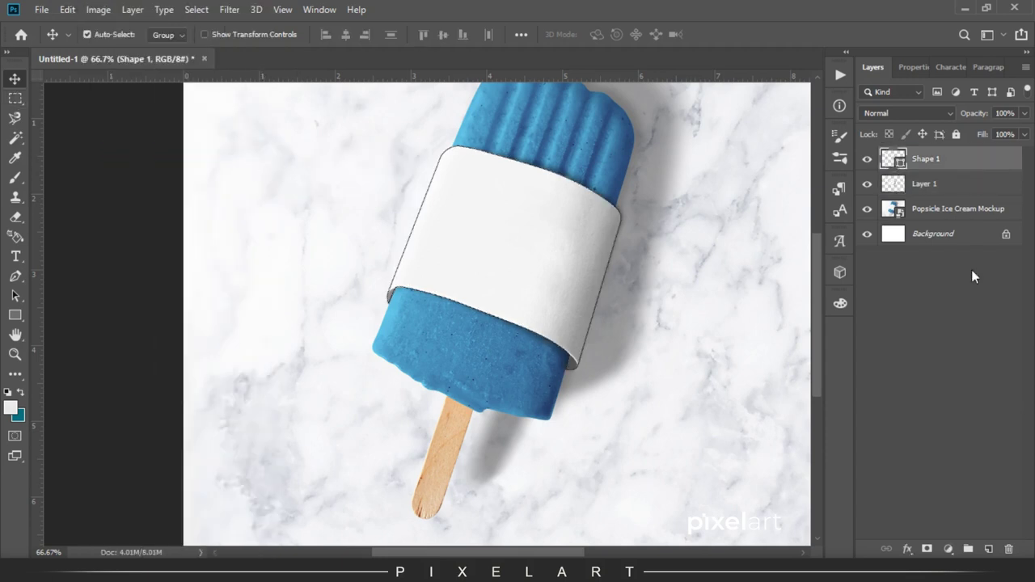
left_click(1009, 549)
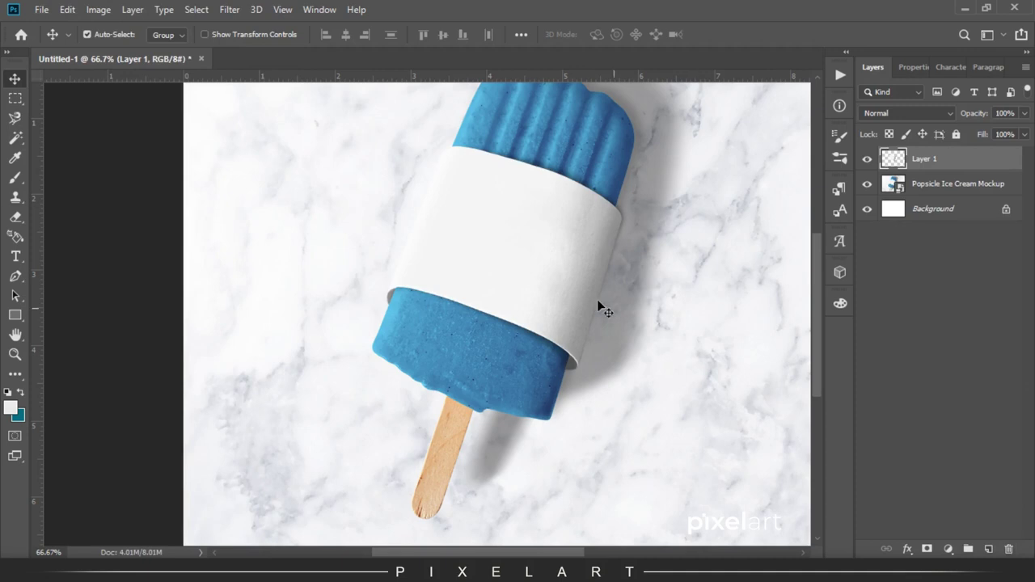
left_click_drag(535, 289, 432, 308)
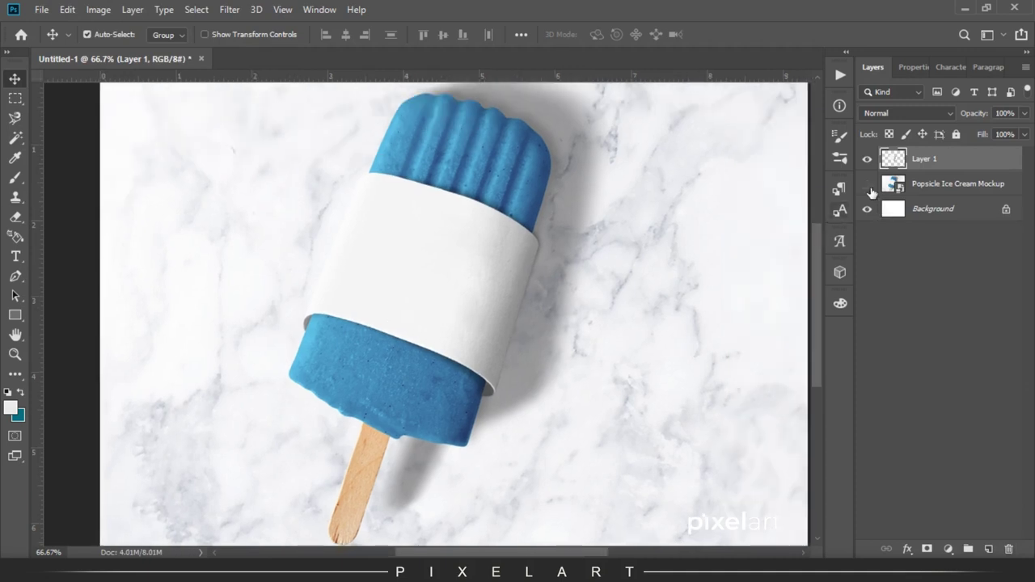
left_click(869, 186)
left_click(869, 186)
key("ctrl+plus")
scroll(517, 235, "up", 1)
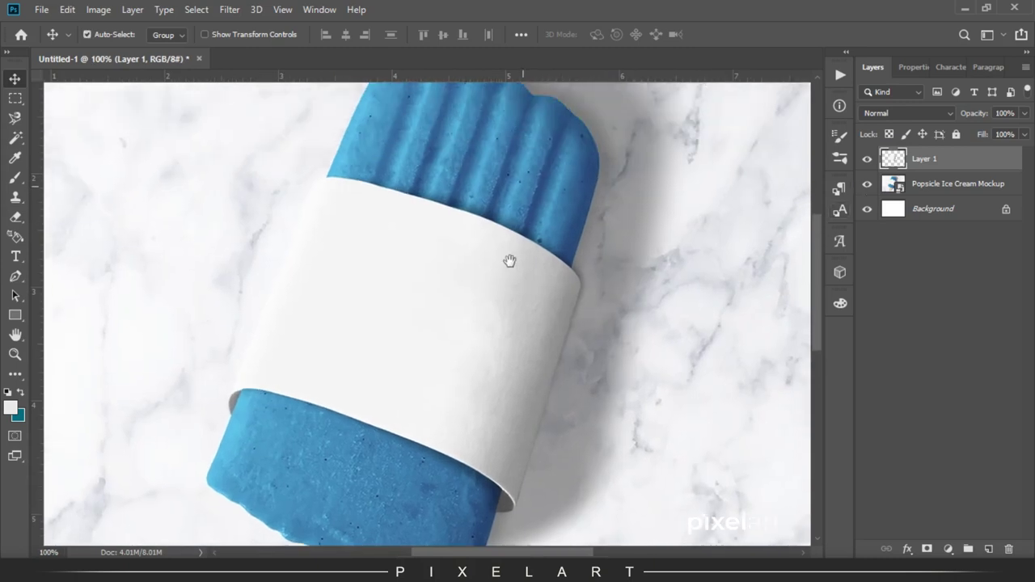
Draw a rectangle over the wrapper with a light grey fill and no stroke
left_click(14, 316)
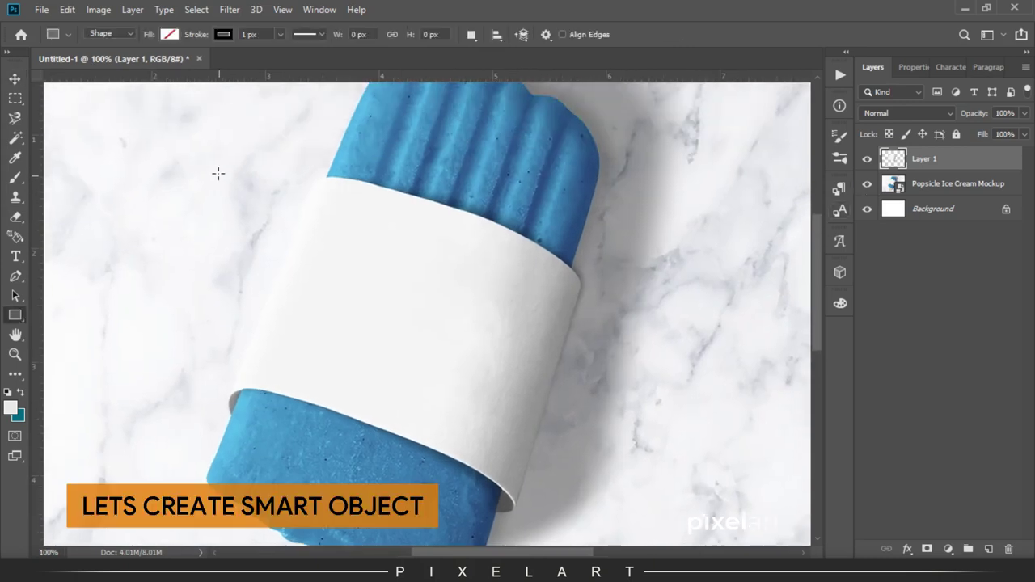
left_click_drag(194, 158, 602, 526)
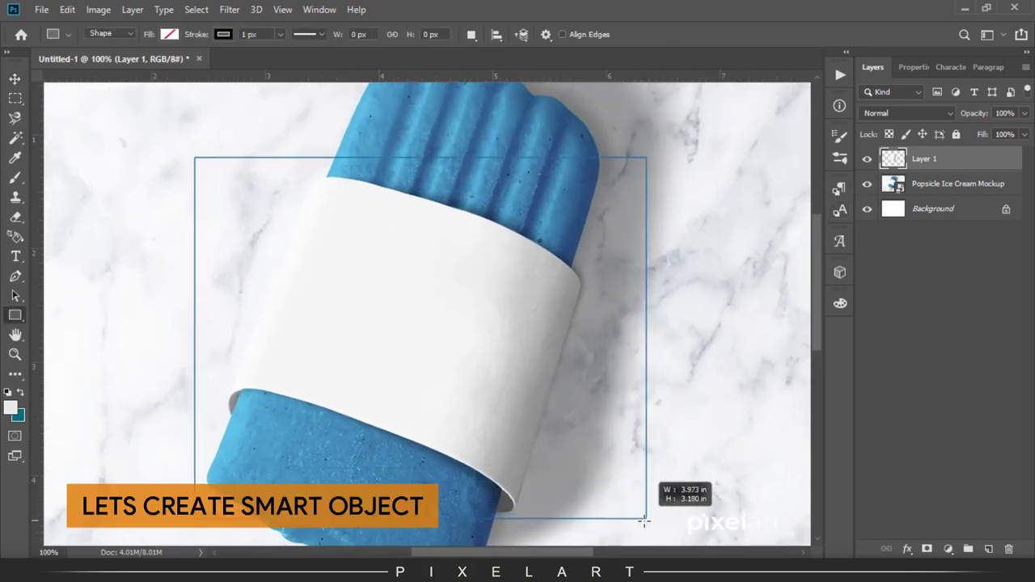
left_click_drag(602, 526, 593, 520)
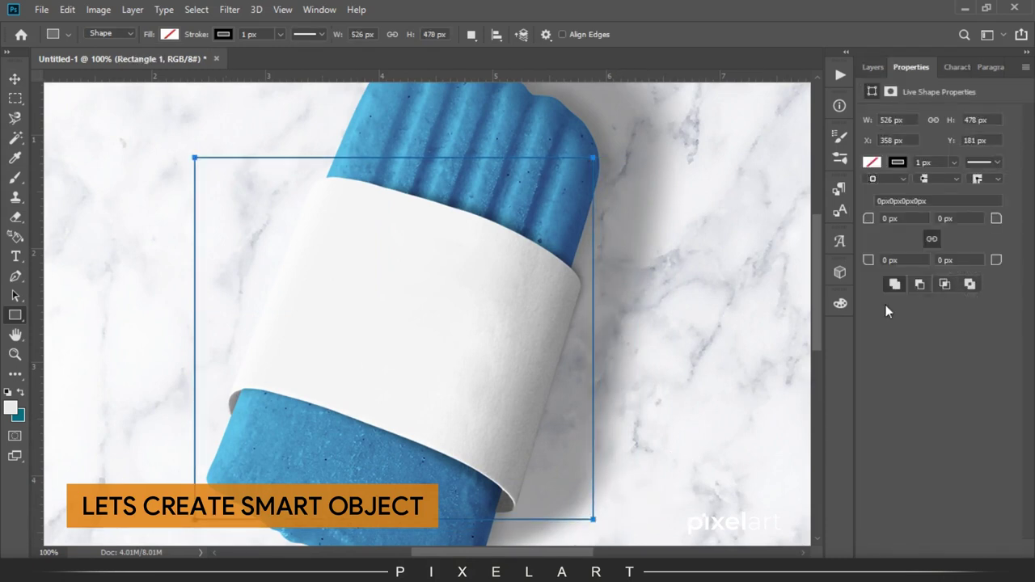
left_click(872, 162)
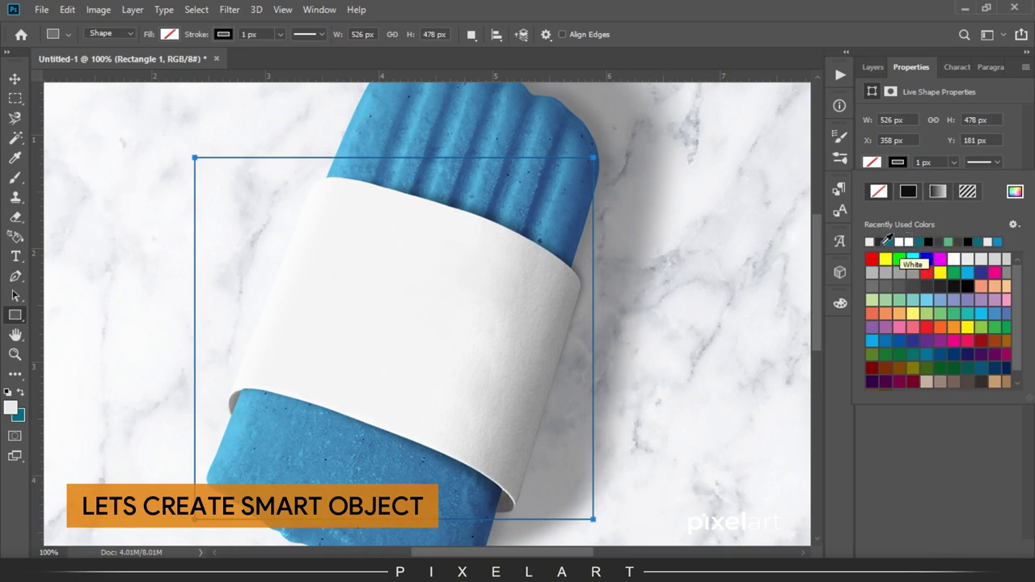
left_click(871, 241)
left_click(893, 162)
left_click(878, 191)
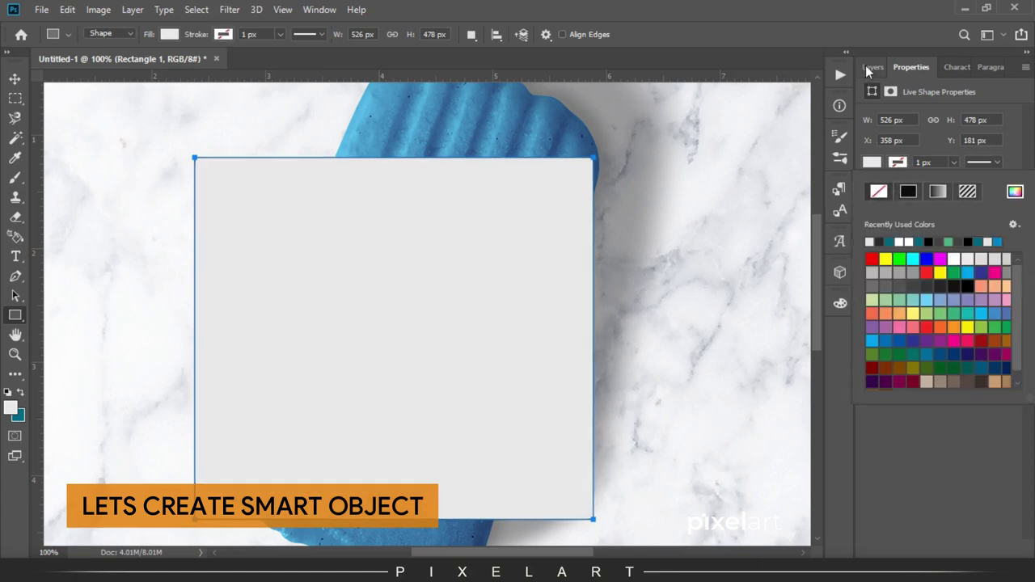
Convert Rectangle 1 to a smart object and lower its opacity to 61%
left_click(870, 69)
right_click(958, 160)
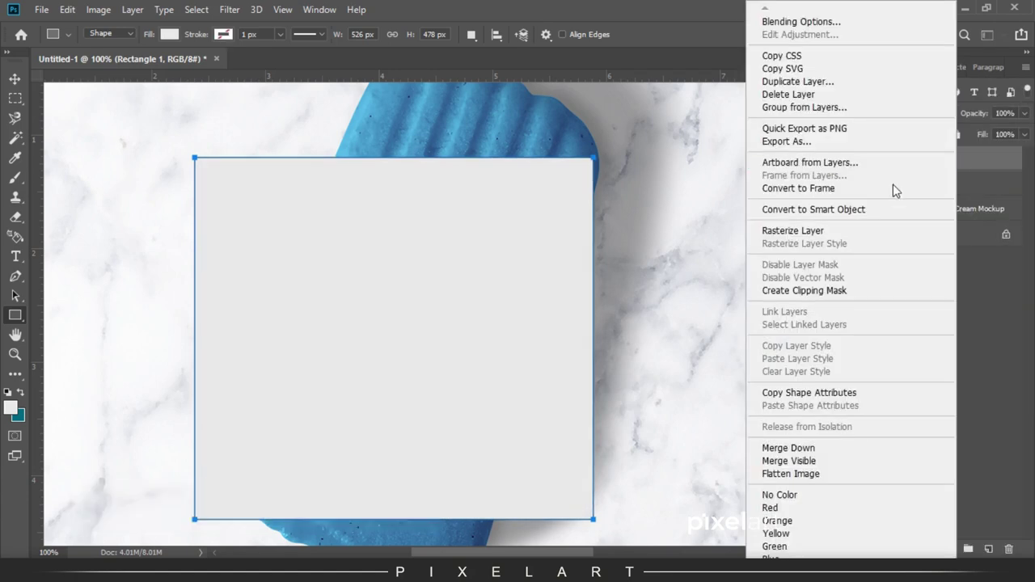
left_click(880, 212)
left_click_drag(978, 114, 965, 117)
type("61")
key("Return")
Rotate the rectangle to the popsicle's angle and position it over the wrapper
key("ctrl+t")
left_click_drag(194, 152, 288, 166)
left_click_drag(208, 430, 522, 530)
key("Return")
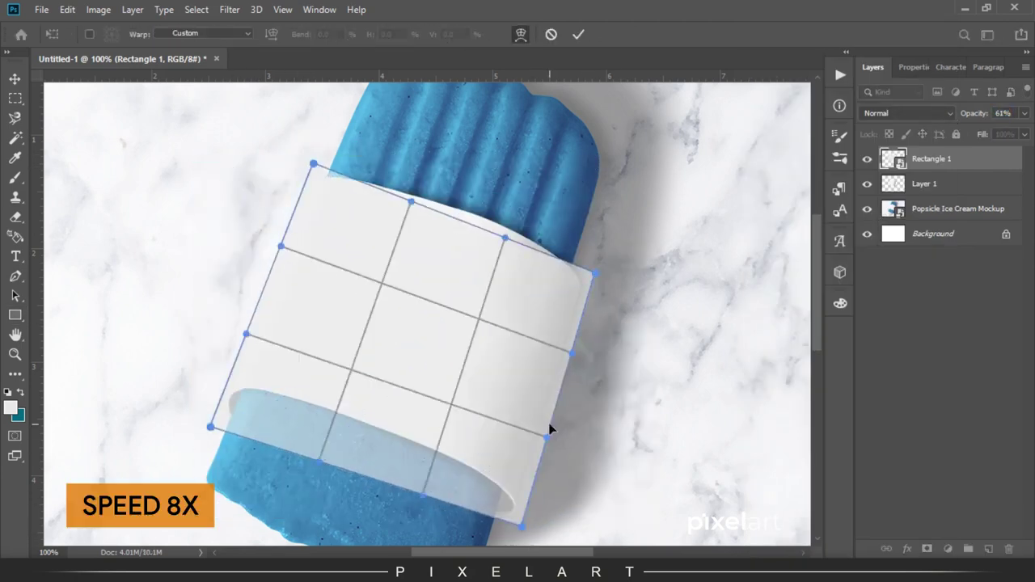
Warp the rectangle to wrap the wrapper's curves, then restore 100% opacity
key("ctrl+t")
key("ctrl+plus")
mouse_move(330, 219)
left_mouse_down()
mouse_move(170, 176)
mouse_move(159, 196)
mouse_move(174, 183)
left_mouse_up()
mouse_move(352, 208)
left_mouse_down()
mouse_move(300, 189)
mouse_move(359, 208)
left_mouse_up()
scroll(358, 207, "down", 5)
left_click_drag(670, 453, 659, 439)
left_click_drag(47, 240, 61, 224)
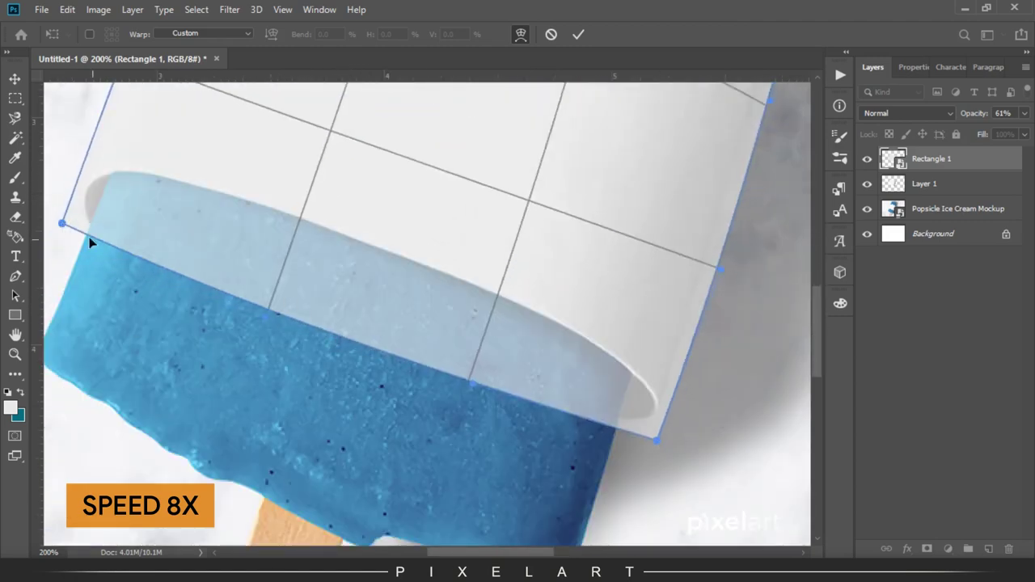
left_click_drag(473, 383, 473, 347)
scroll(489, 346, "up", 5)
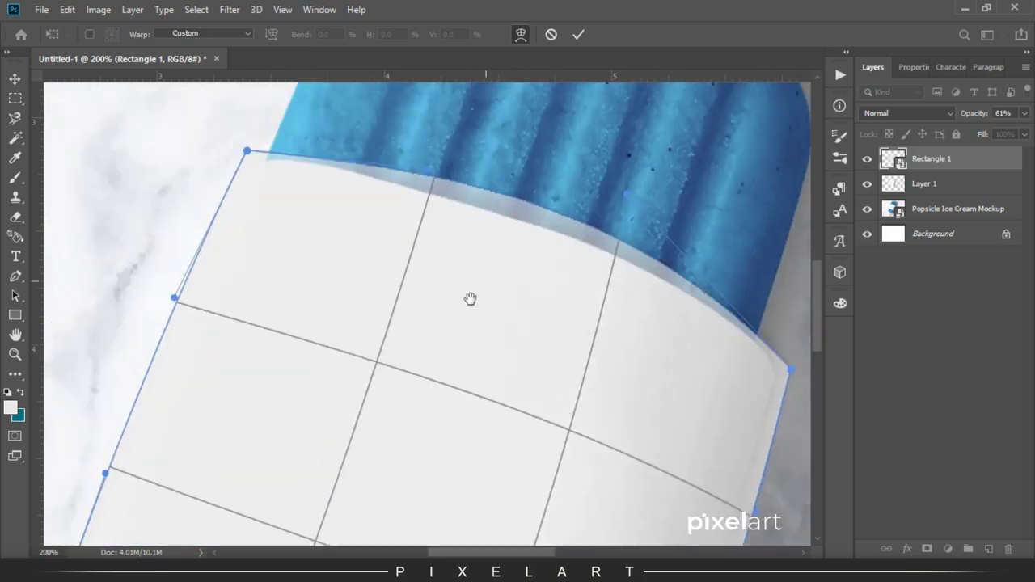
key("Return")
key("ctrl+0")
left_click_drag(973, 113, 1005, 113)
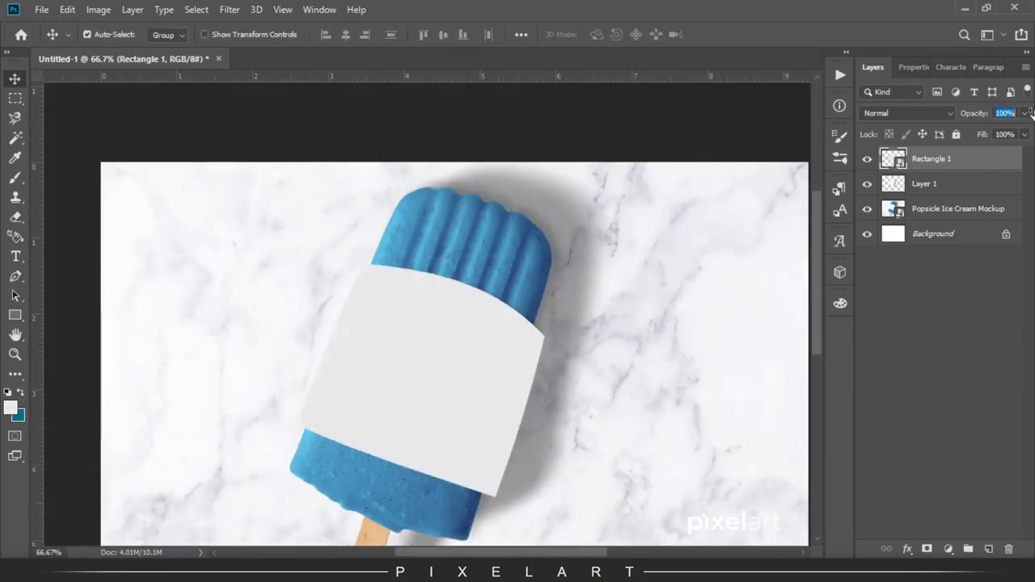
Rename Rectangle 1 and Layer 1 both to Label
double_click(934, 159)
double_click(936, 184)
type("Label")
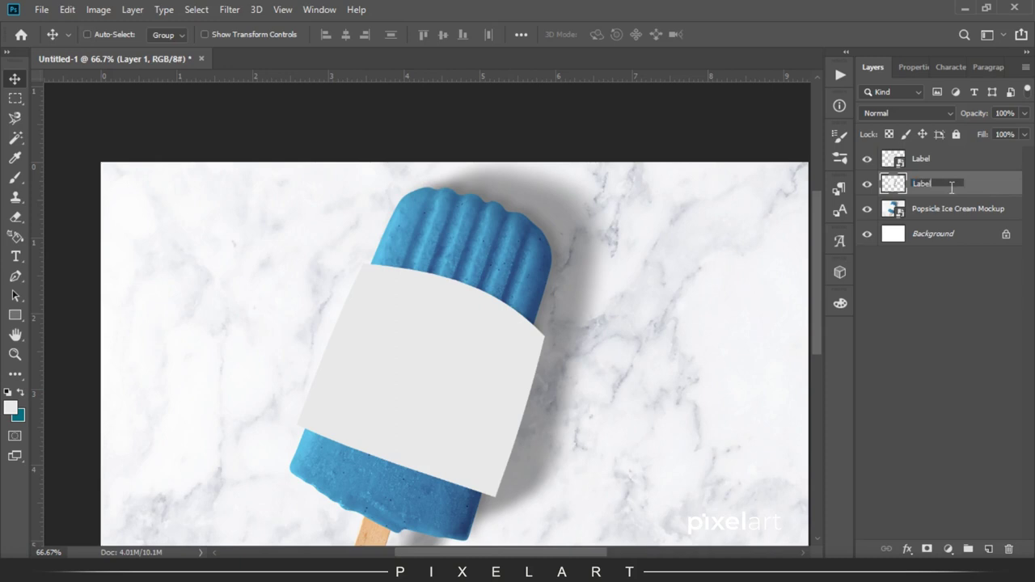
key("Return")
Load the wrapper selection and add a layer mask to the top Label layer
left_click(894, 161)
left_click(893, 161, "ctrl")
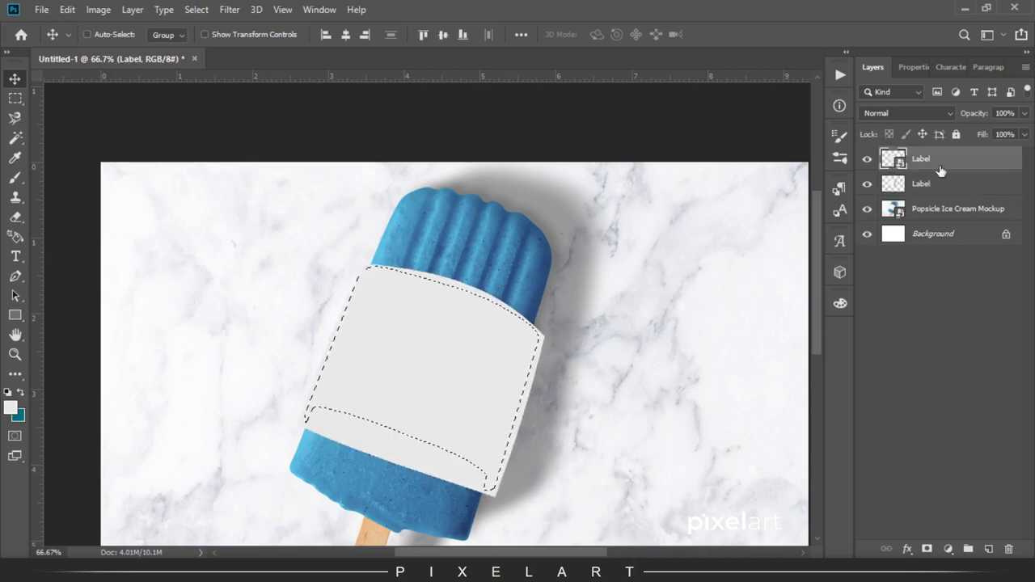
left_click(928, 549)
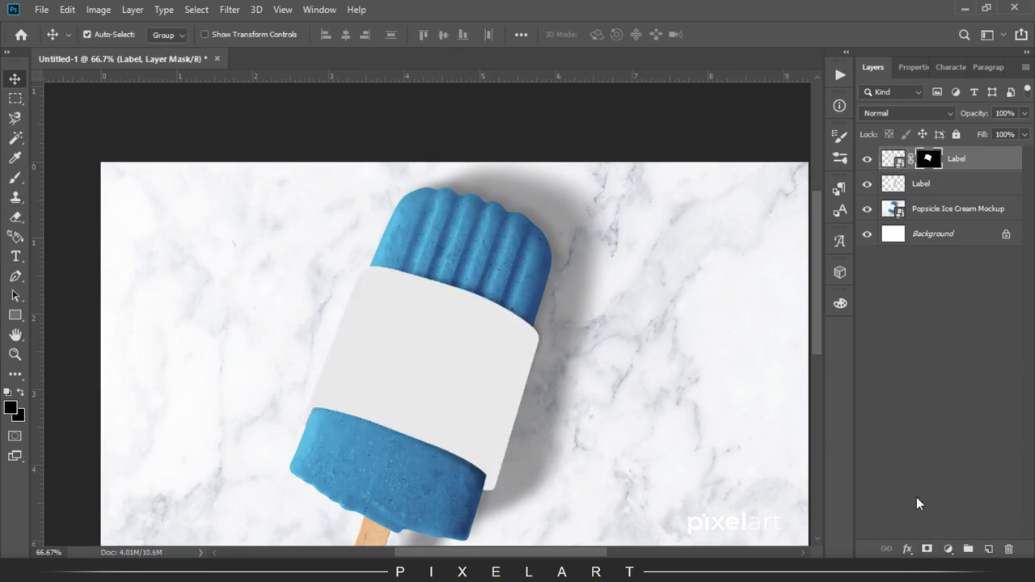
key("ctrl+plus")
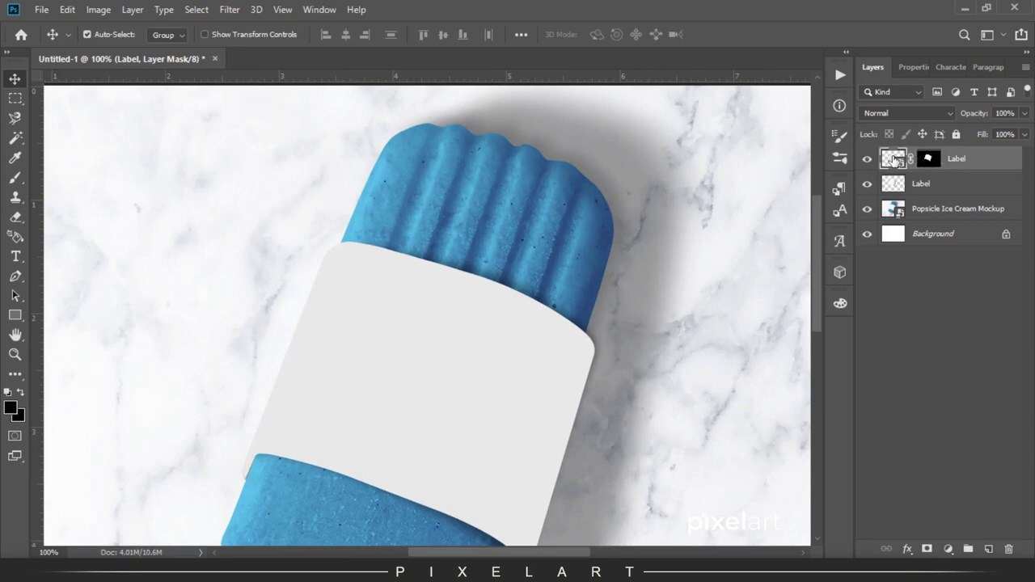
Open the Label smart object and start a pen path curving across the rectangle's top
double_click(894, 159)
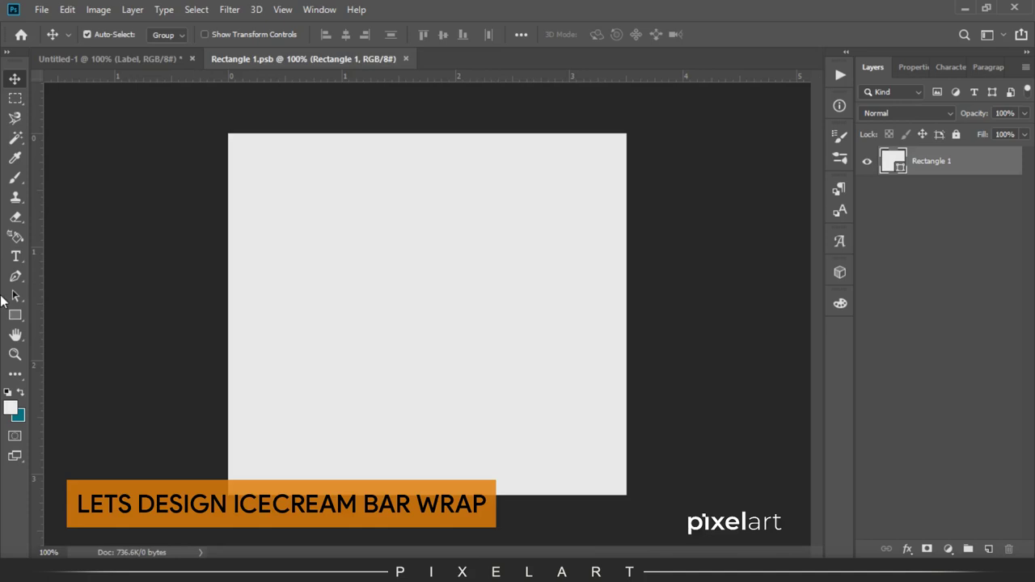
key("p")
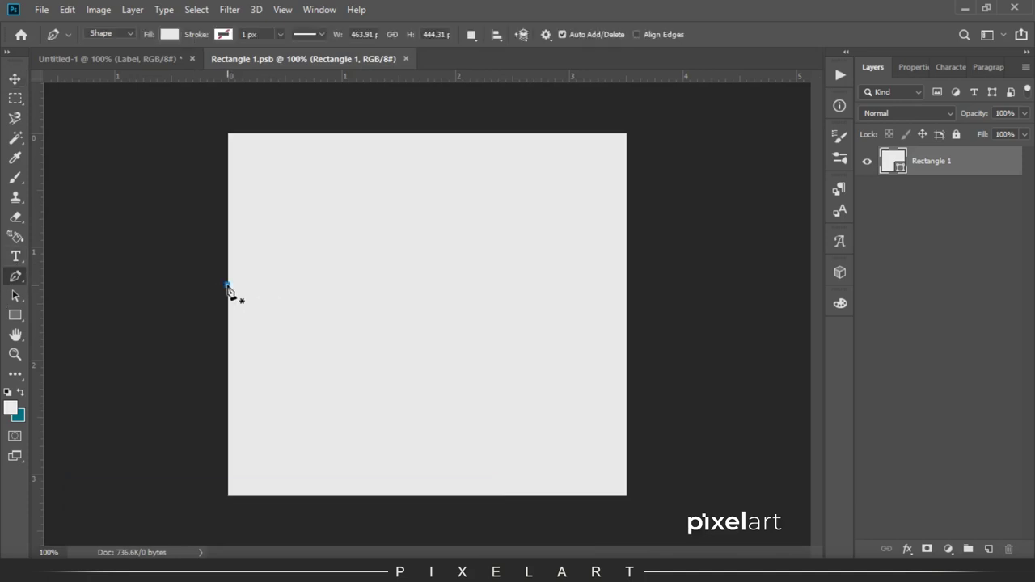
left_click(227, 285)
key("ctrl+z")
left_click(228, 298)
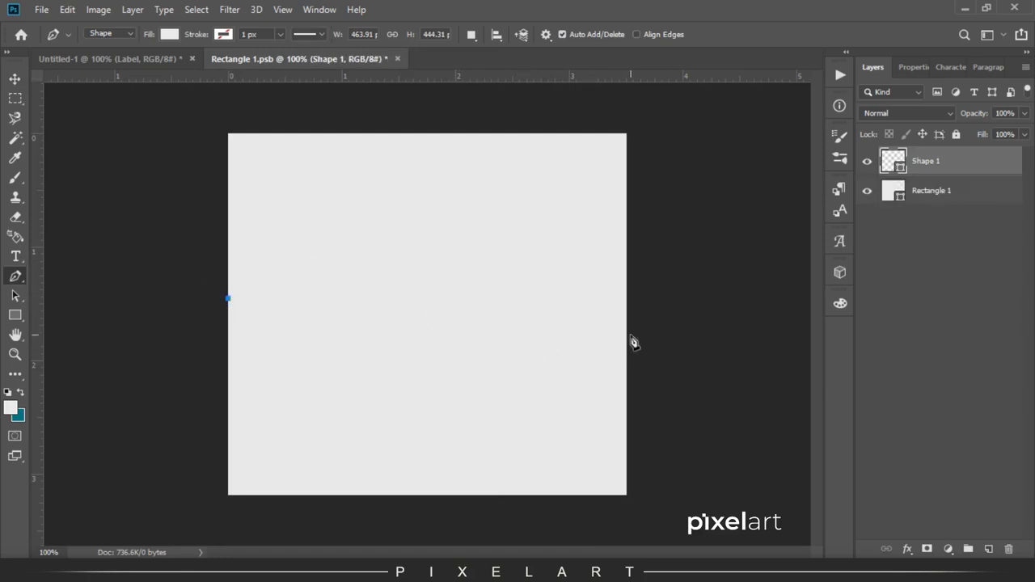
mouse_move(662, 362)
left_mouse_down()
mouse_move(653, 544)
mouse_move(618, 581)
left_mouse_up()
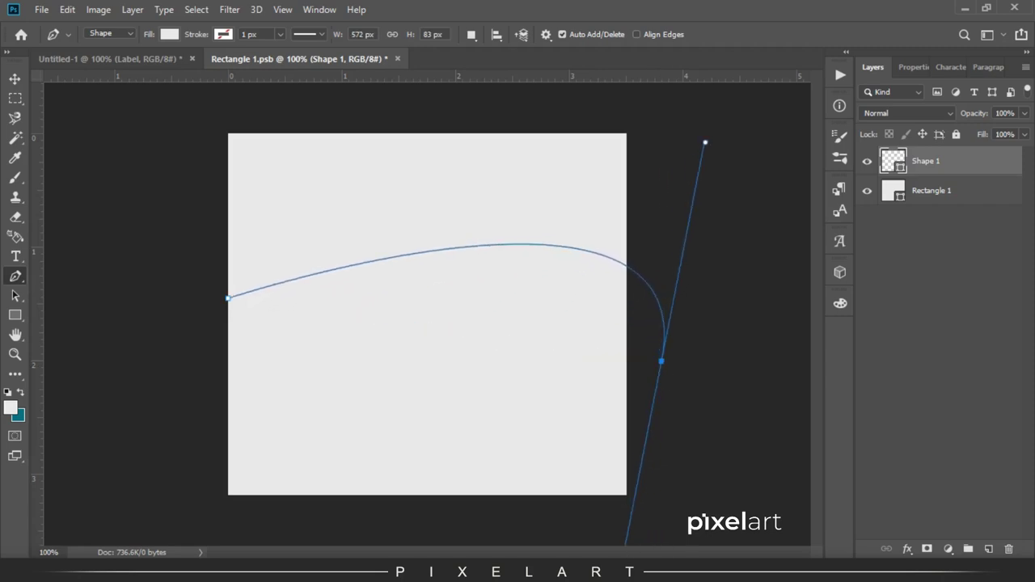
Add anchors down the right, along the bottom and up the left, closing the Shape 1 path
left_click(626, 524)
left_click(533, 526)
left_click(371, 518)
left_click(265, 520)
left_click(189, 518)
left_click_drag(185, 379, 189, 353)
left_click(229, 300)
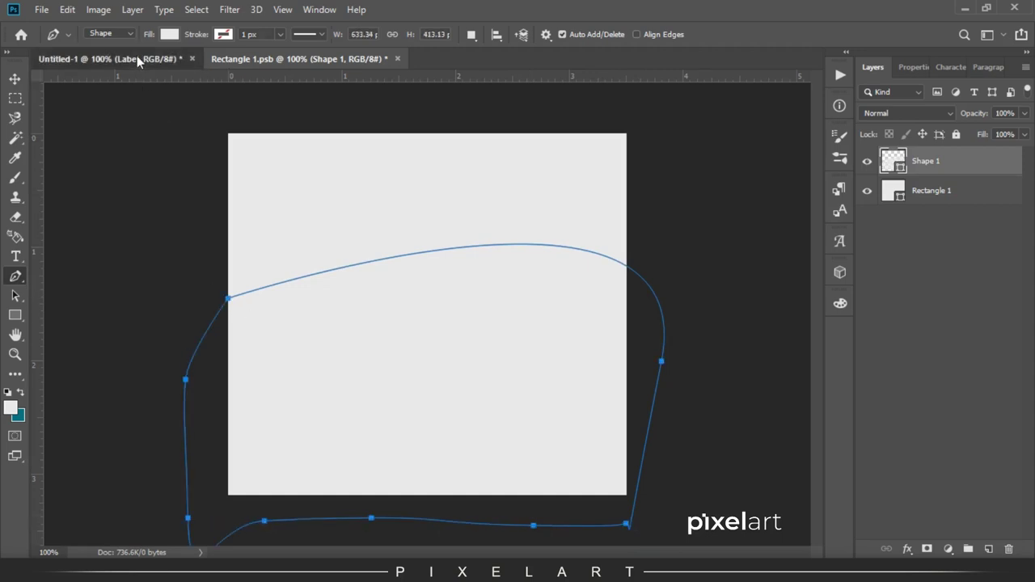
left_click(136, 58)
Sample the popsicle's blue and fill the wavy Shape 1 with it
key("i")
left_click(417, 218)
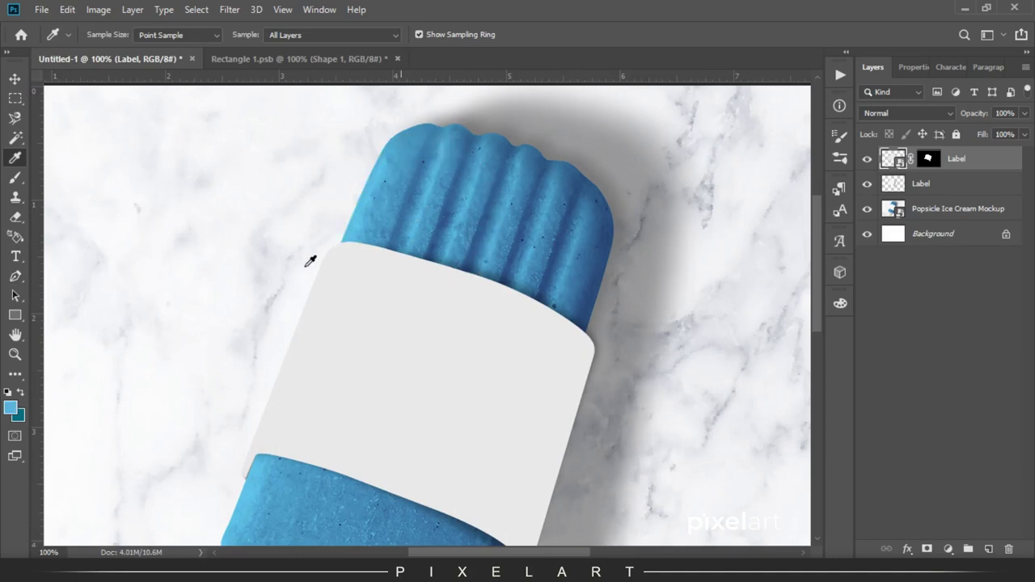
left_click(455, 226)
left_click(21, 394)
key("v")
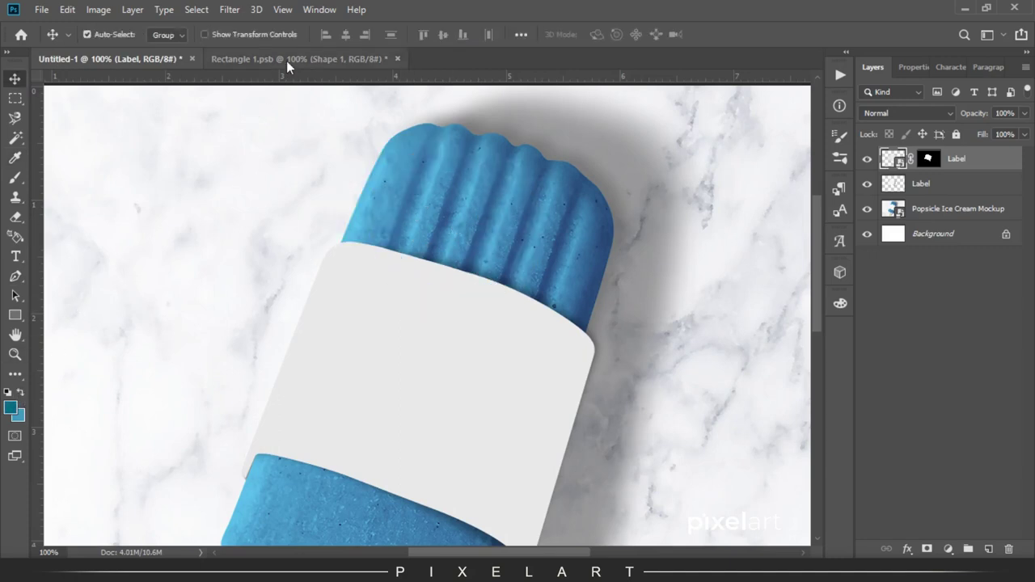
key("ctrl+Tab")
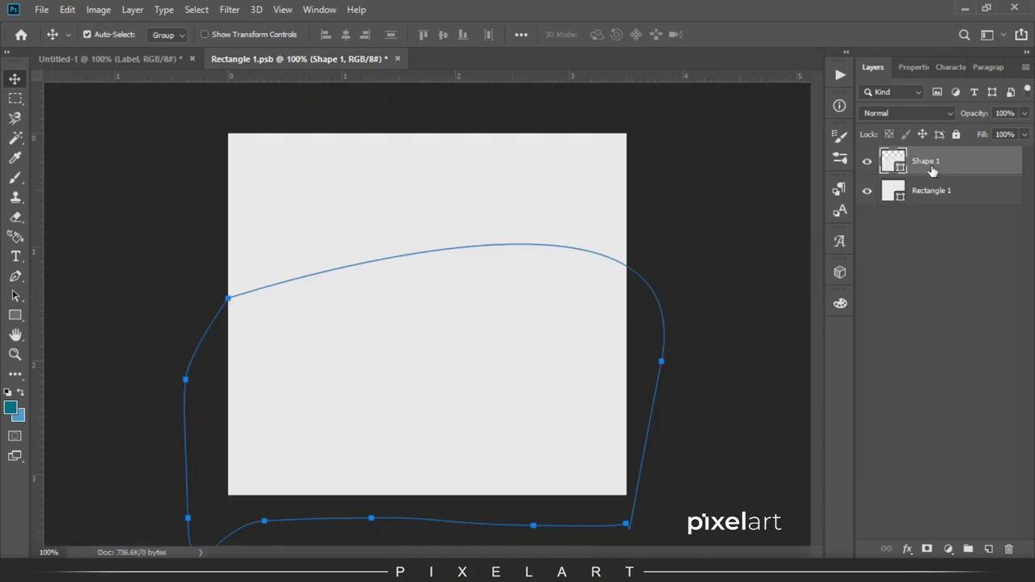
key("ctrl+BackSpace")
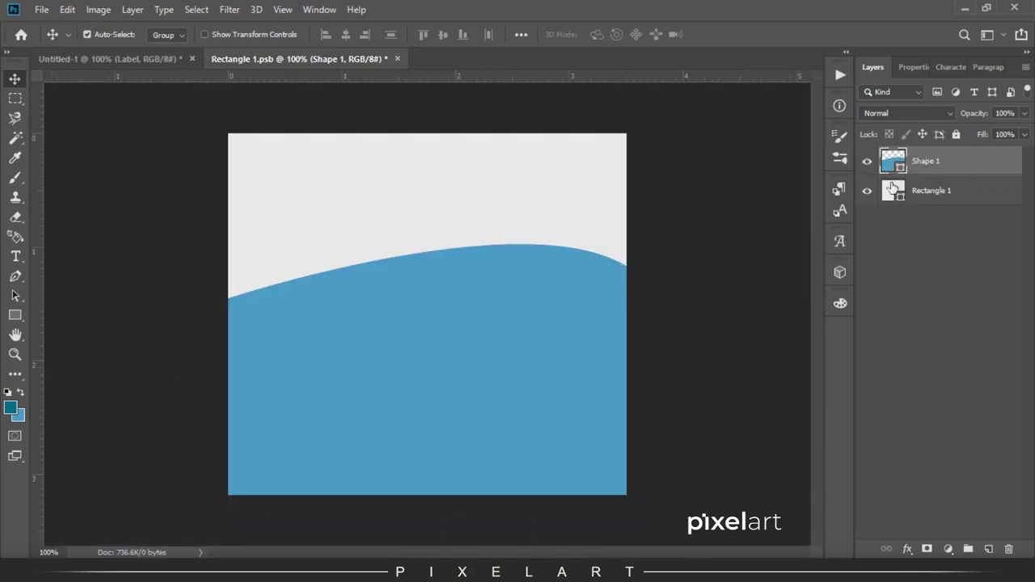
Hide Rectangle 1, tilt the blue shape about -5.5°, and load its outline as a selection
left_click(866, 192)
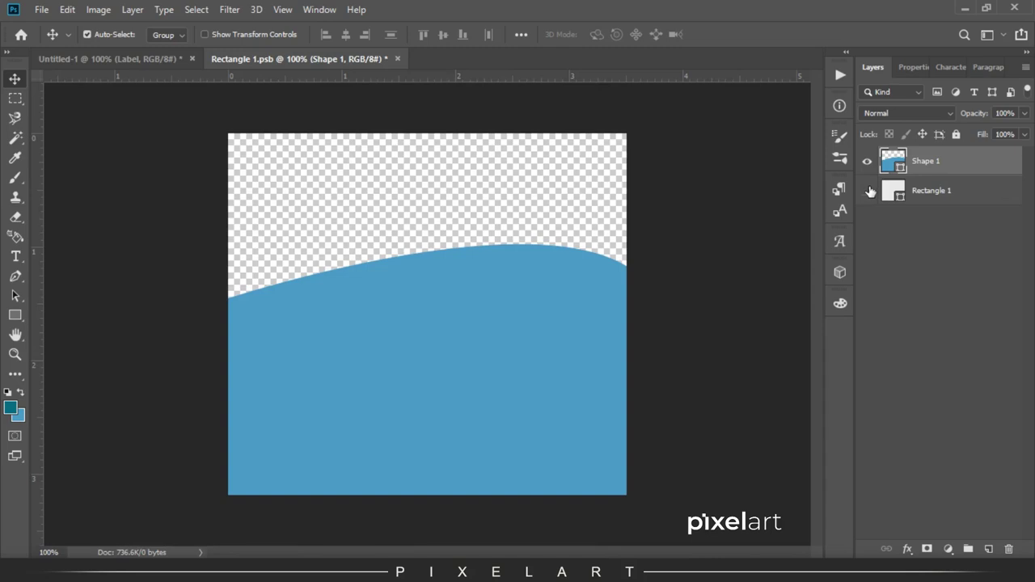
key("ctrl+t")
left_click_drag(719, 199, 701, 159)
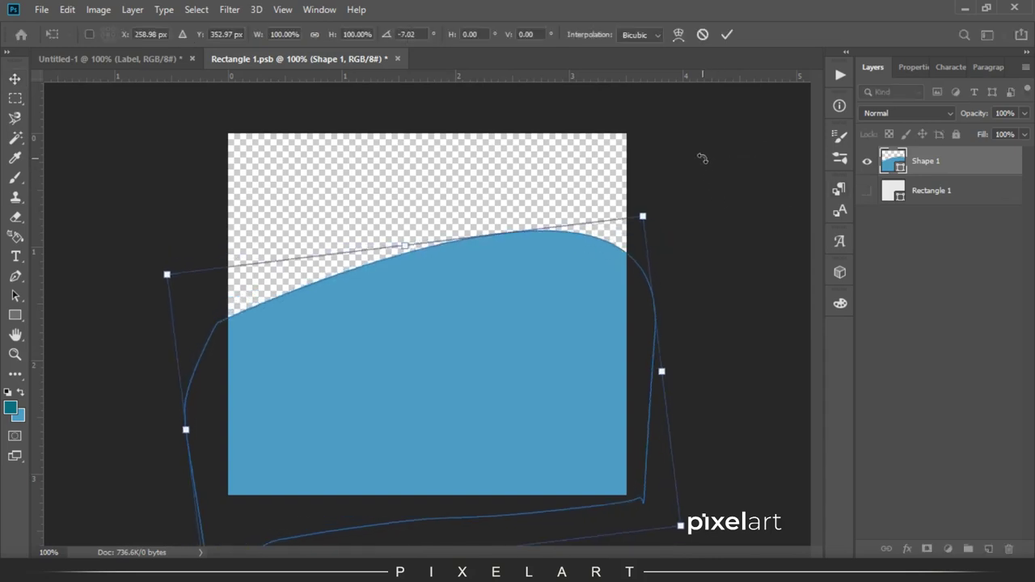
key("Return")
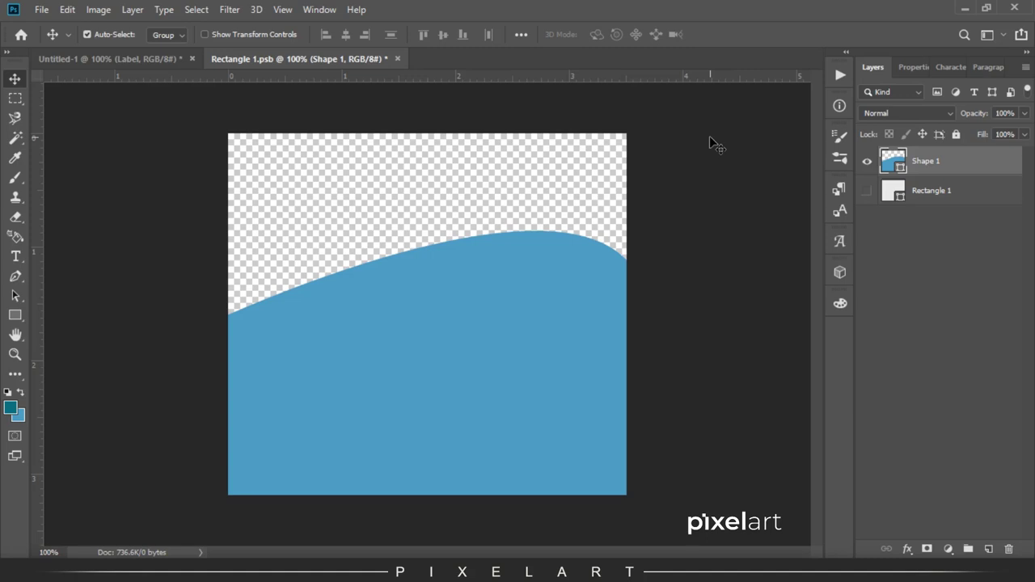
left_click(893, 161, "ctrl")
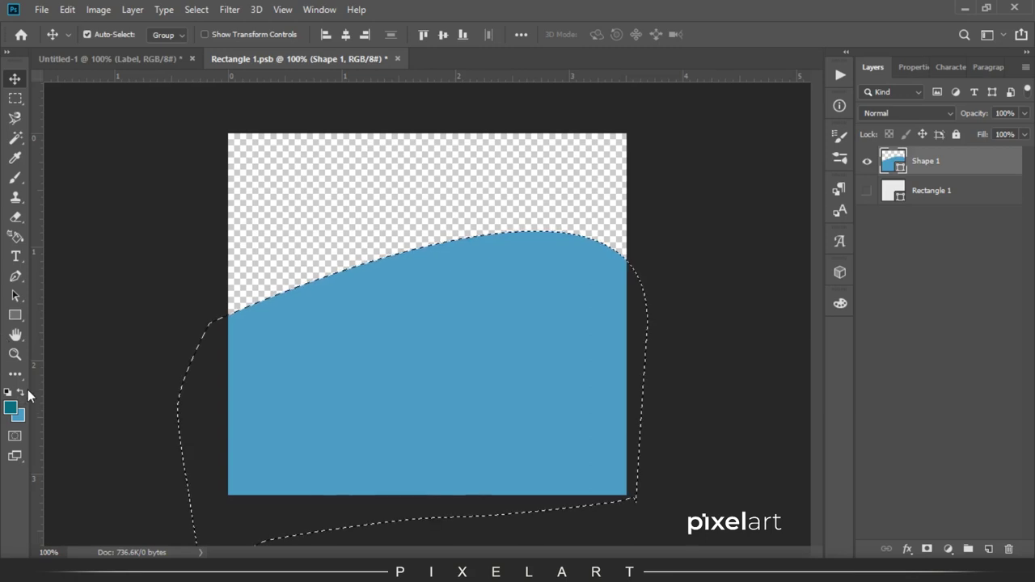
Set the background colour to white
left_click(24, 391)
left_click(18, 416)
left_click(564, 393)
left_click(611, 296)
left_click(923, 292)
Invert the selection and fill the area above the curve with blue on new Layer 1
key("ctrl+shift+i")
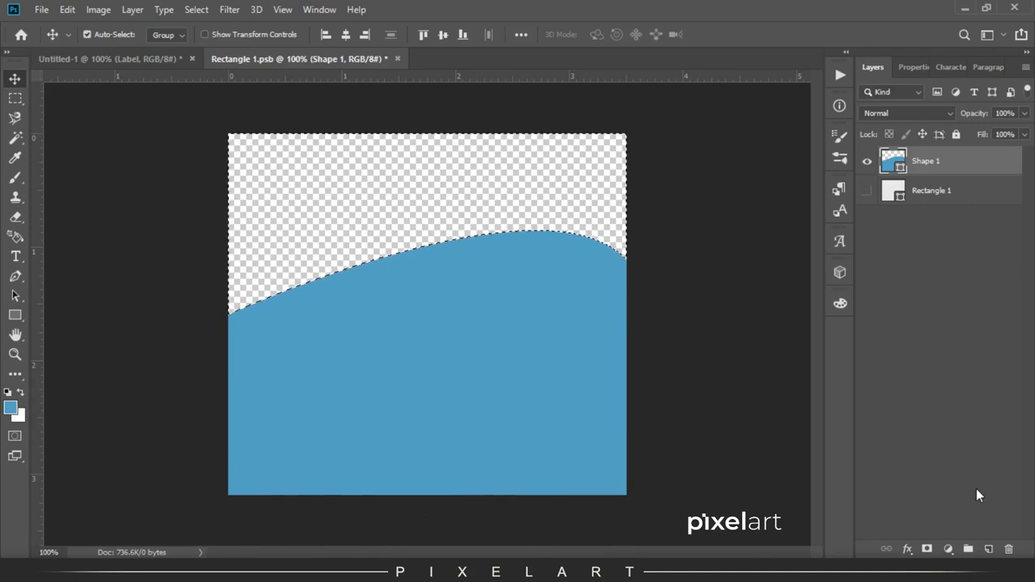
left_click(989, 550)
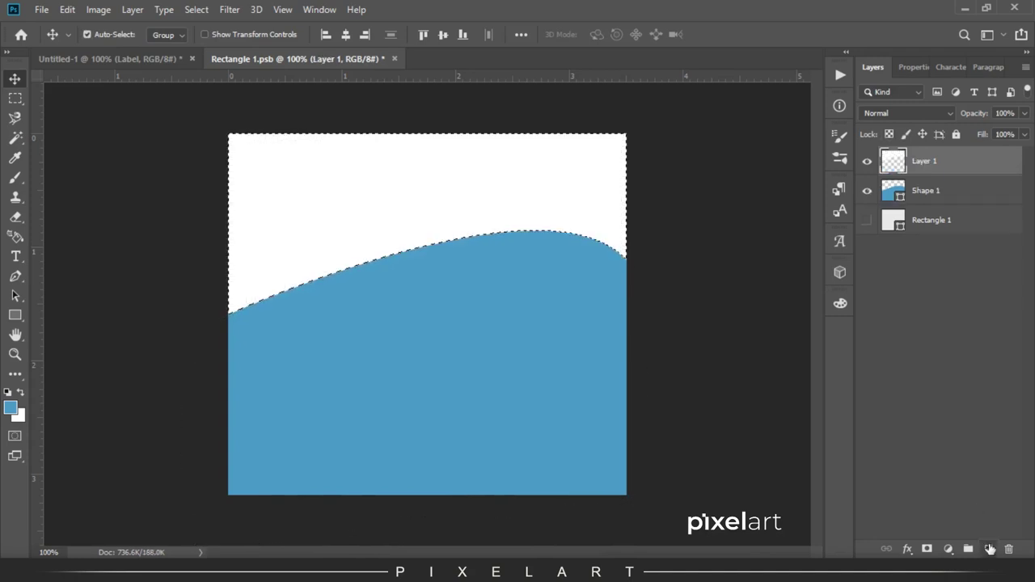
left_click(22, 391)
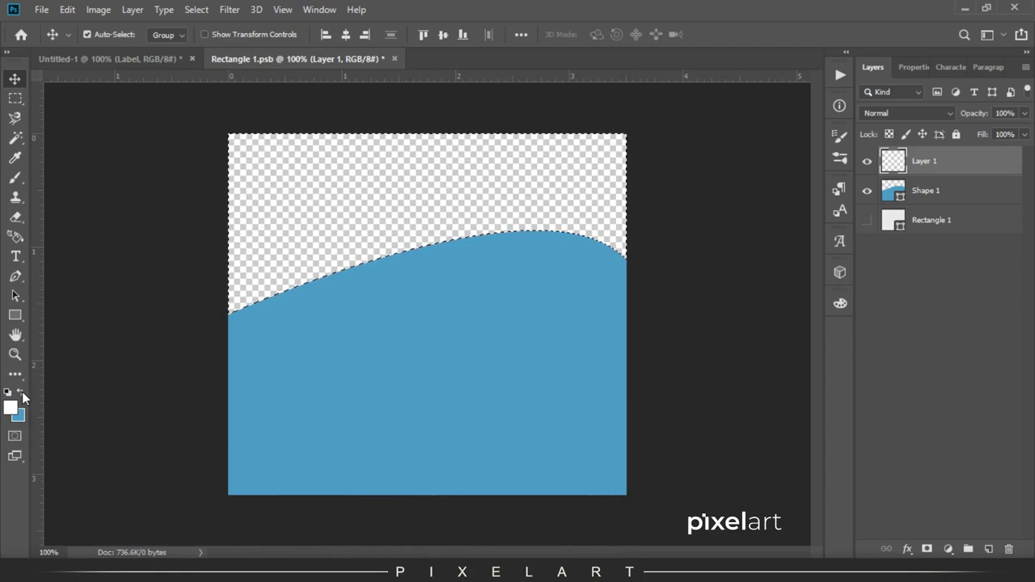
key("ctrl+BackSpace")
key("ctrl+d")
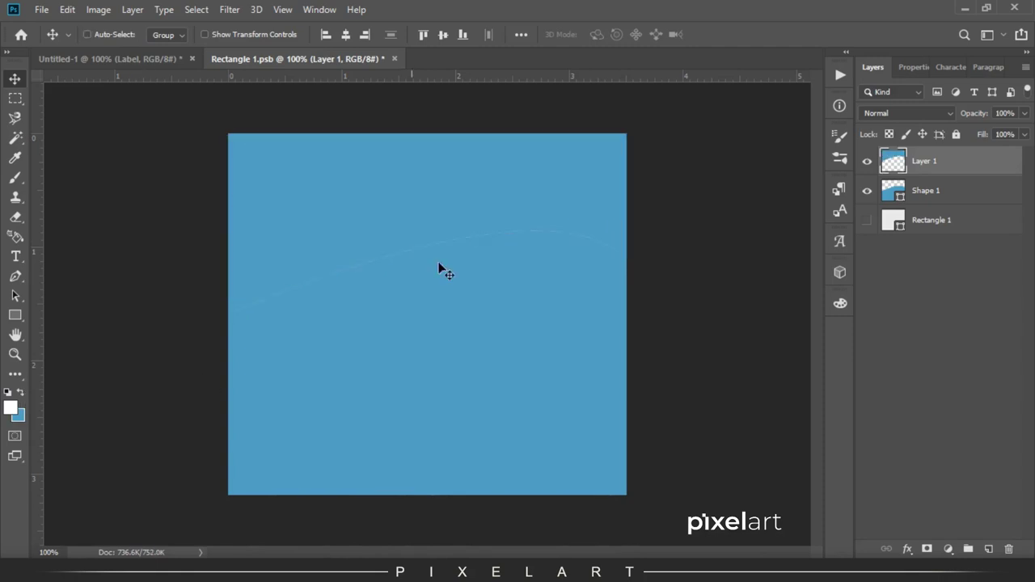
Delete Shape 1 and nudge Layer 1 down to leave a transparent top strip
left_click(978, 192)
left_click(1014, 550)
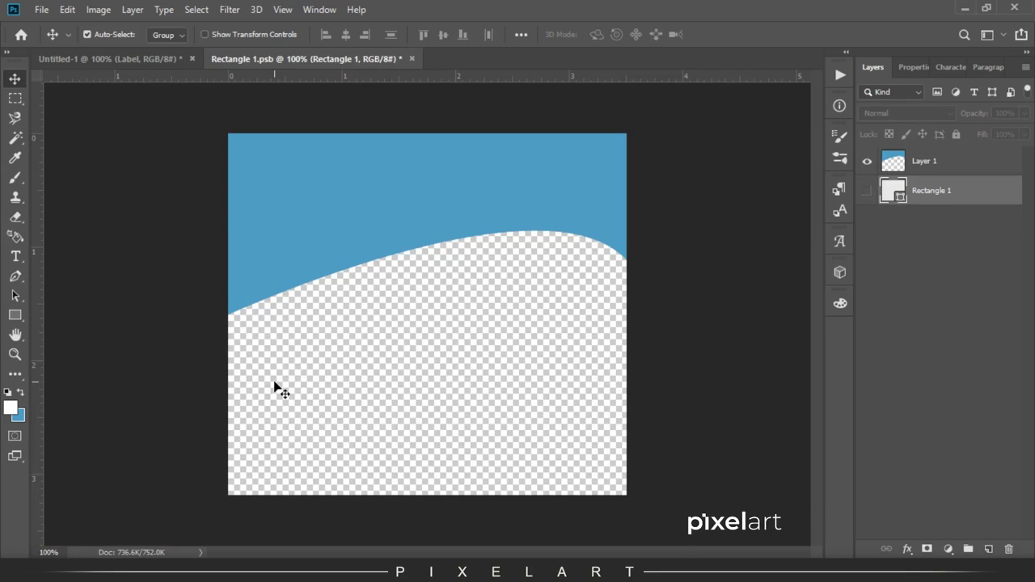
left_click(930, 165)
key("shift+Down")
key("shift+Down")
key("shift+Down")
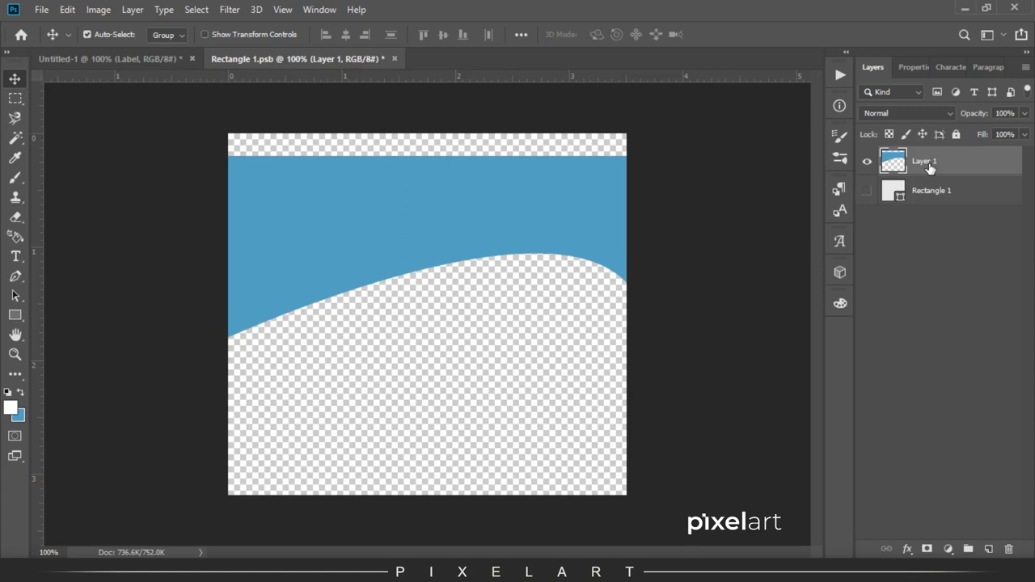
key("Down")
key("Down")
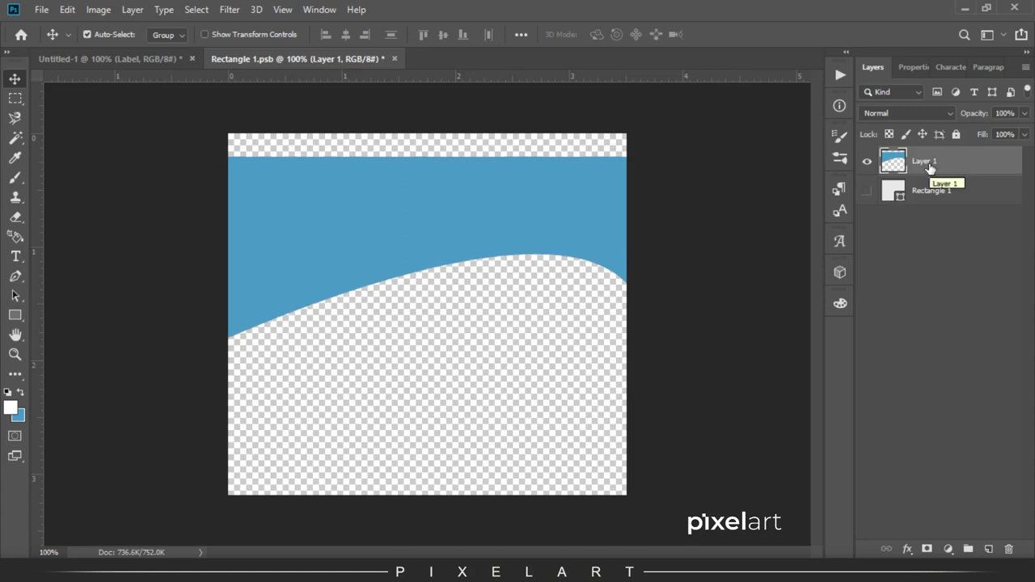
Paint the empty top strip blue with the Brush tool
key("b")
left_click(20, 393)
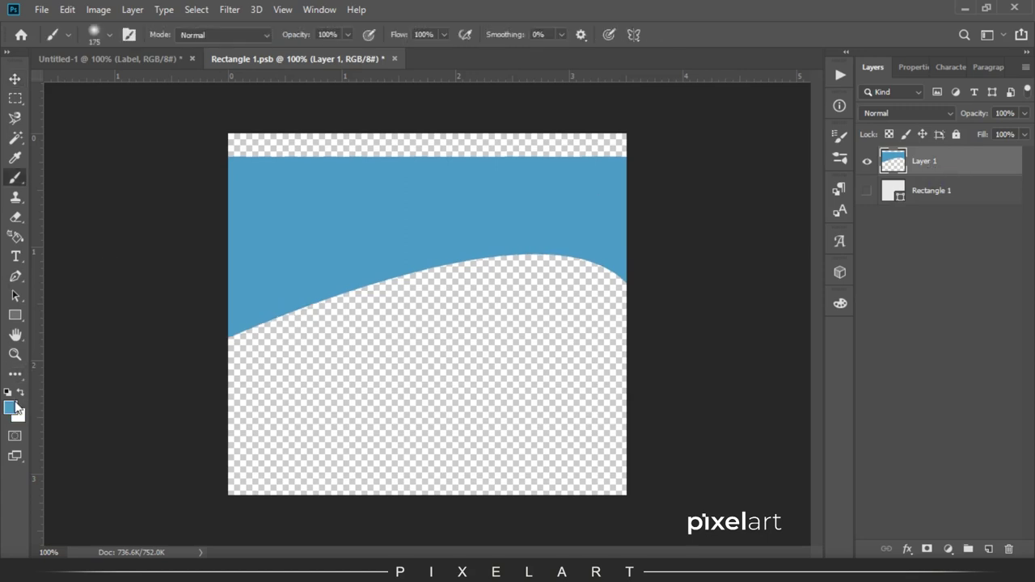
left_click_drag(304, 224, 75, 113)
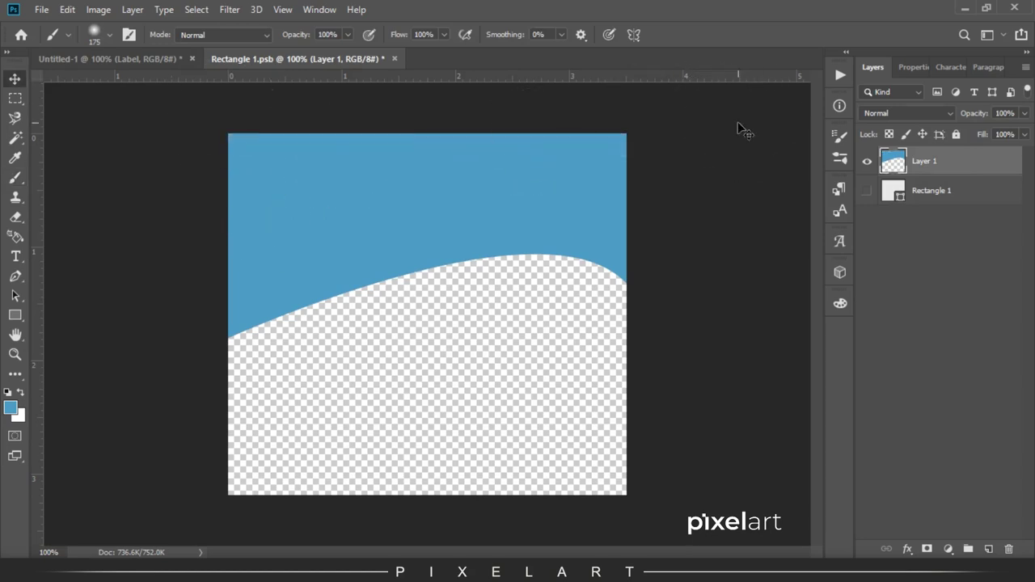
key("v")
Give Layer 1 a white 4 px stroke, then place a text cursor on the canvas
double_click(1016, 158)
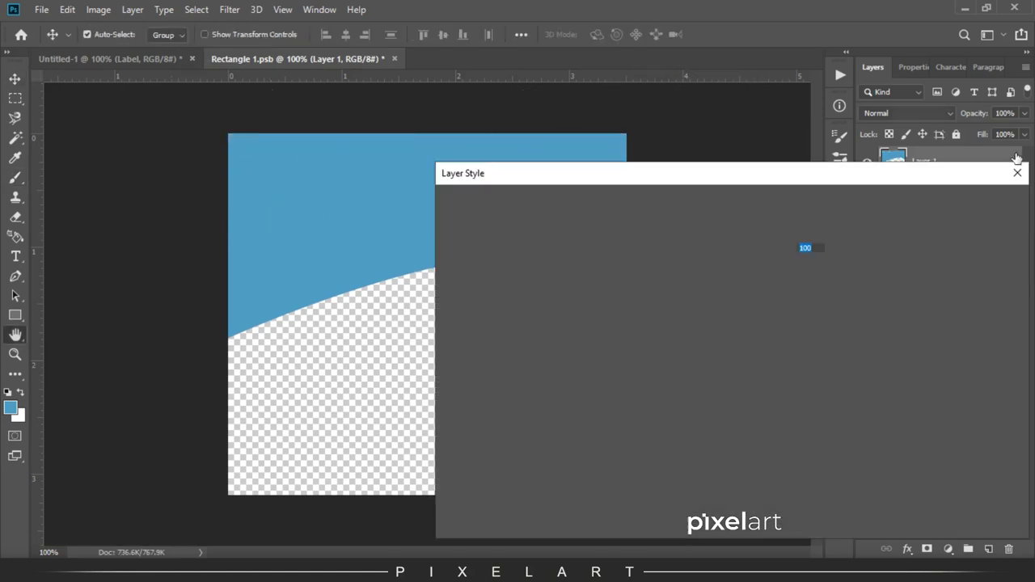
left_click(465, 304)
left_click_drag(702, 233, 700, 234)
left_click(947, 279)
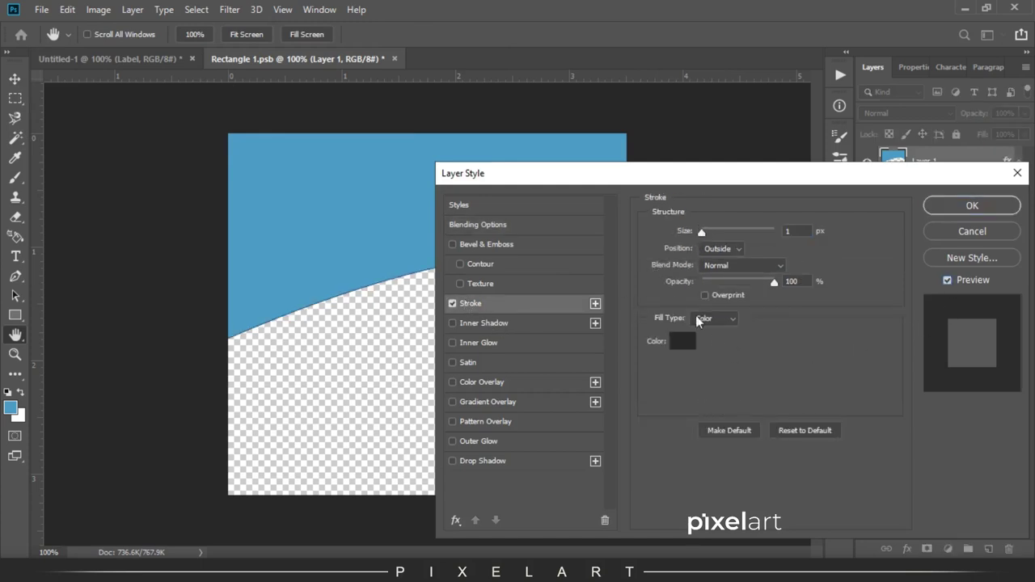
left_click_drag(701, 232, 703, 235)
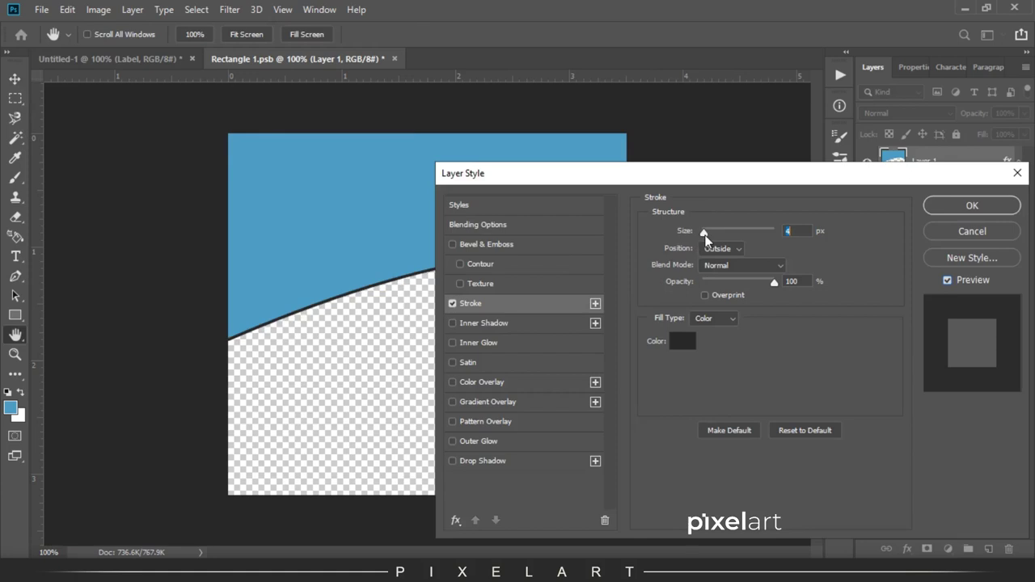
left_click(682, 343)
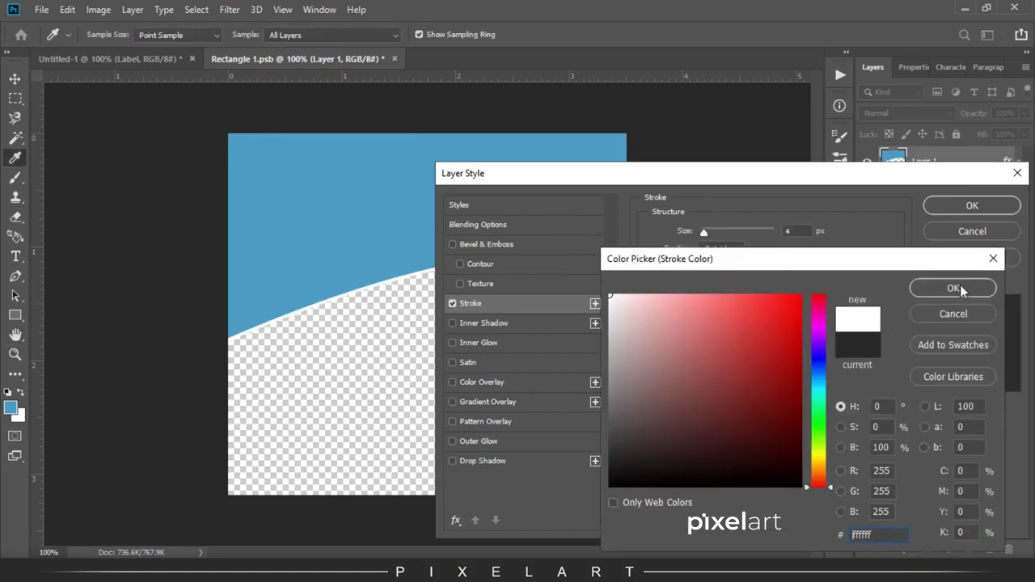
left_click(955, 289)
left_click(929, 207)
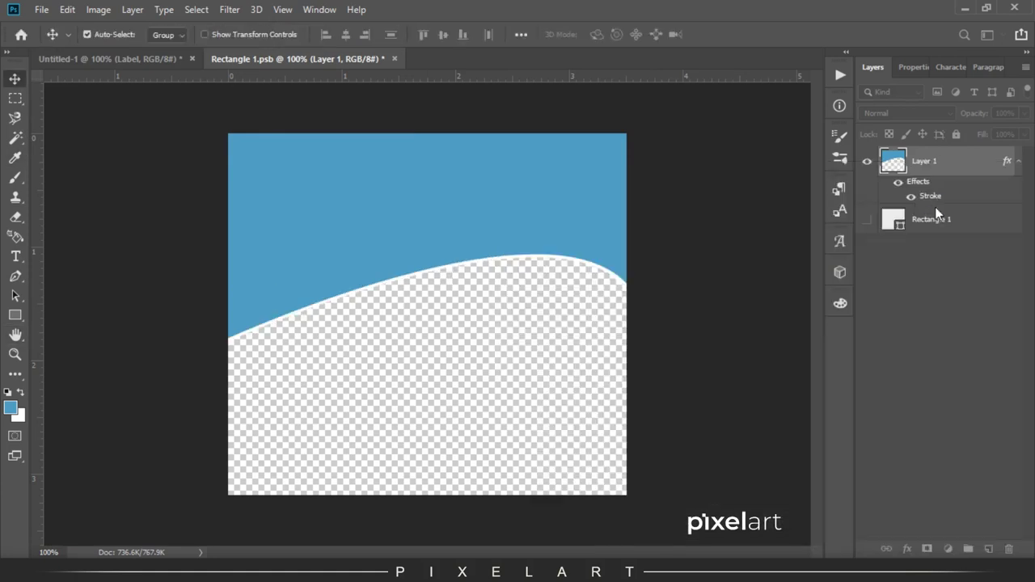
left_click(14, 256)
left_click(322, 313)
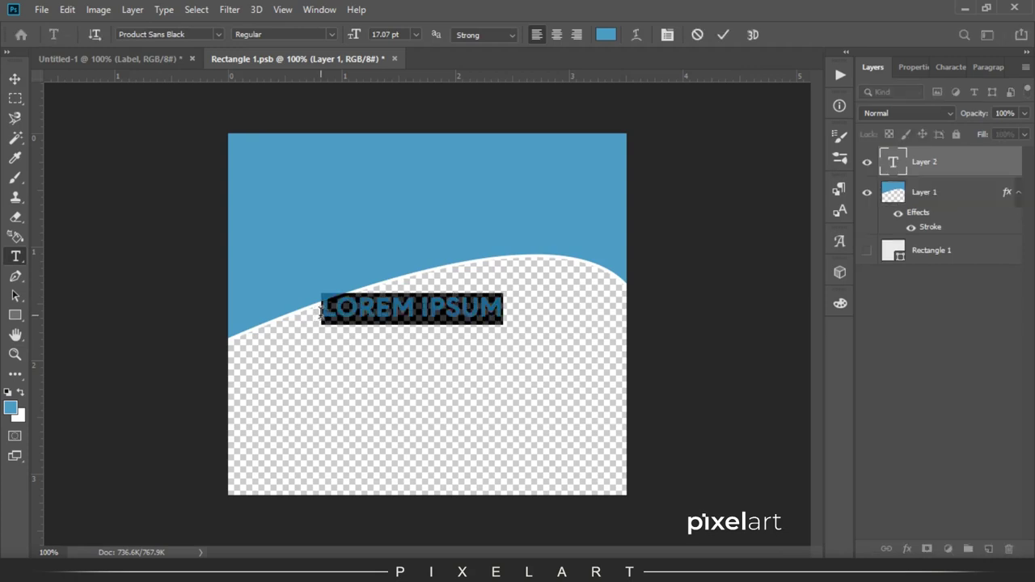
Type ICECREAM in the Back to Black Demo font with All Caps off so it reads IceCream
type("ICEC")
key("BackSpace")
type("CREAM")
key("ctrl+a")
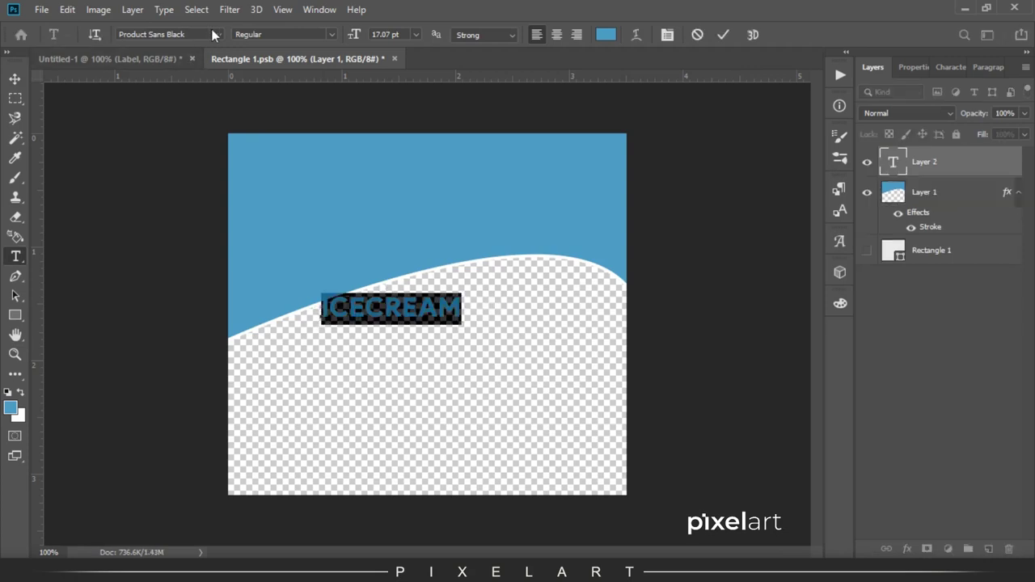
left_click(218, 34)
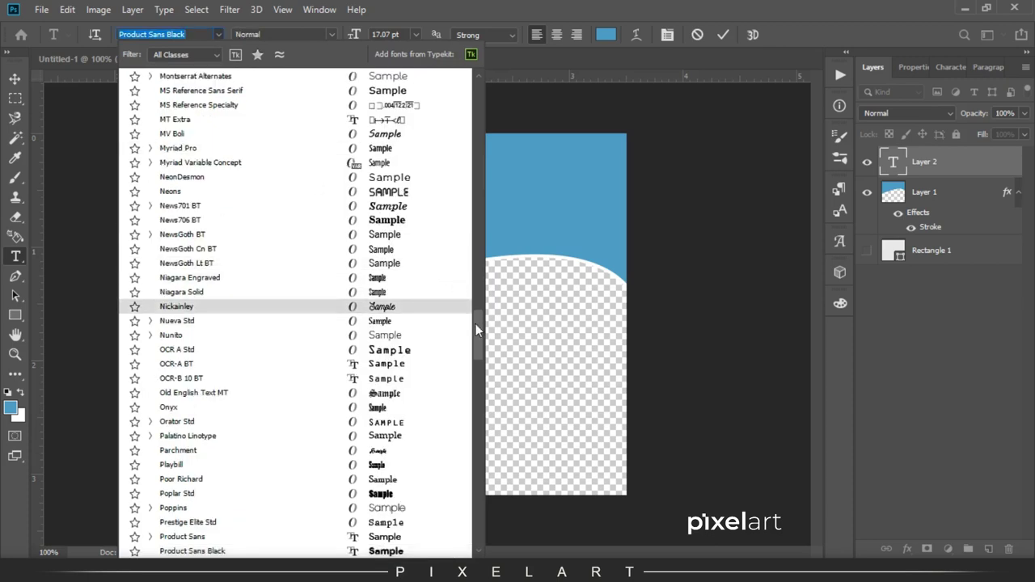
scroll(479, 313, "up", 1)
scroll(474, 109, "up", 10)
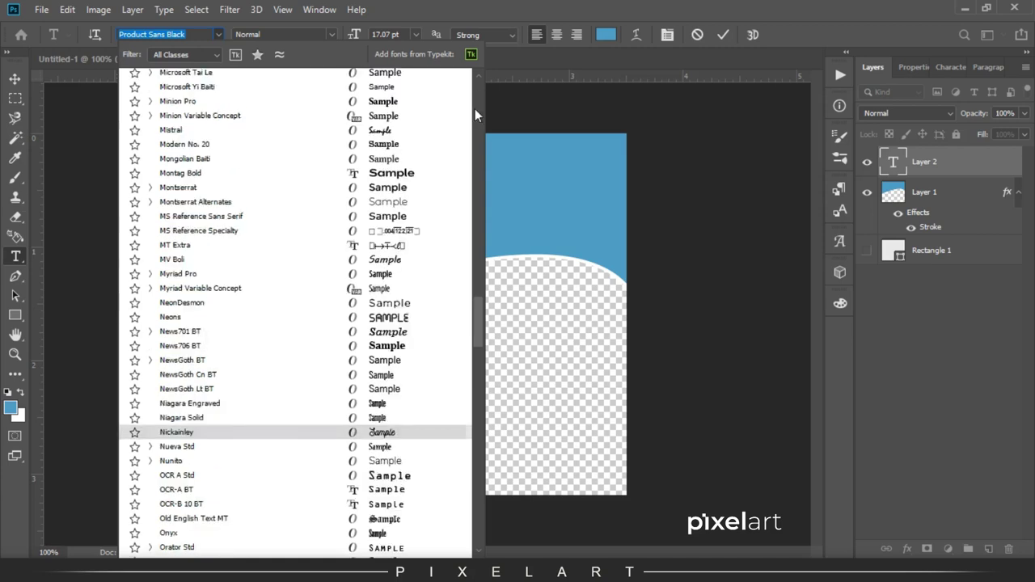
scroll(473, 285, "up", 10)
left_click(389, 157)
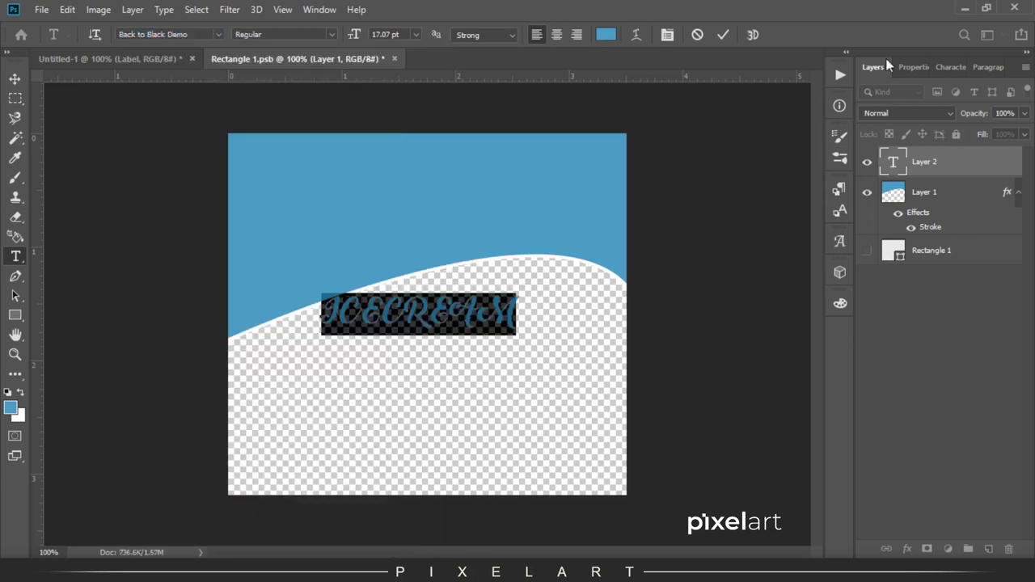
left_click(951, 67)
left_click(924, 177)
left_click(15, 78)
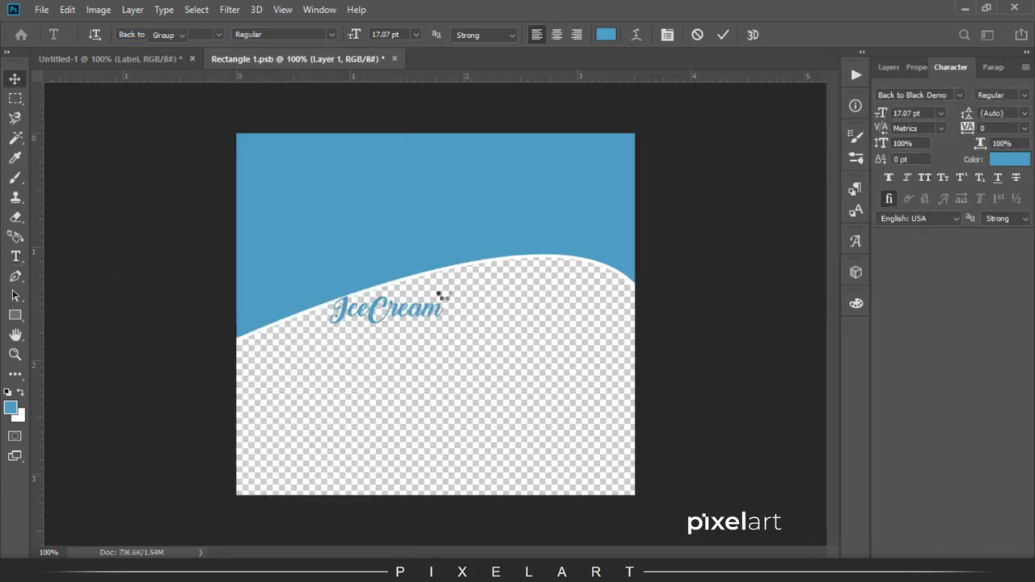
Enlarge the IceCream text to about 34.89 pt and position it over the wave's curve
key("ctrl+t")
left_click_drag(446, 292, 521, 268)
left_click_drag(442, 317, 450, 287)
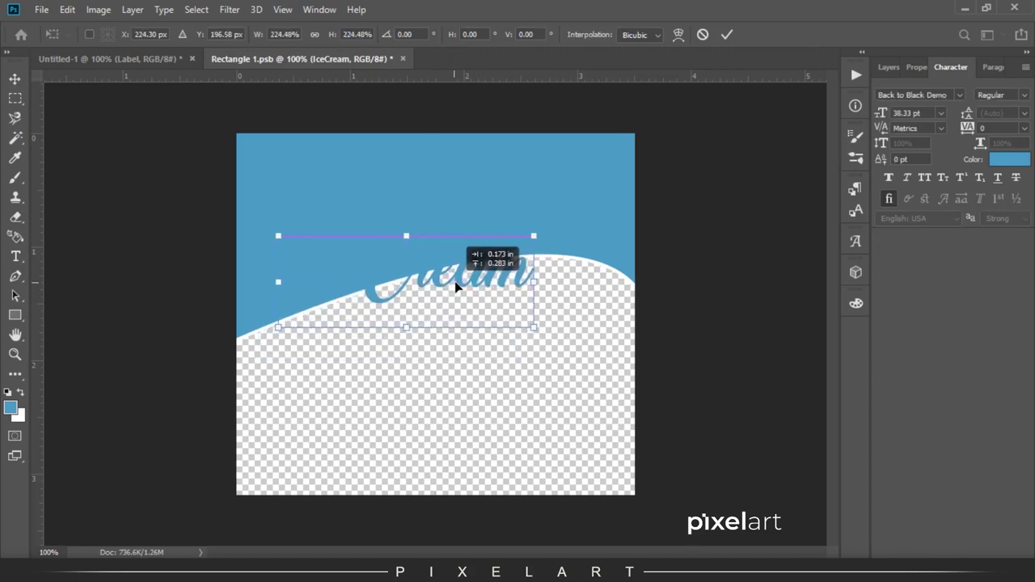
left_click_drag(450, 286, 437, 288)
left_click_drag(506, 328, 490, 323)
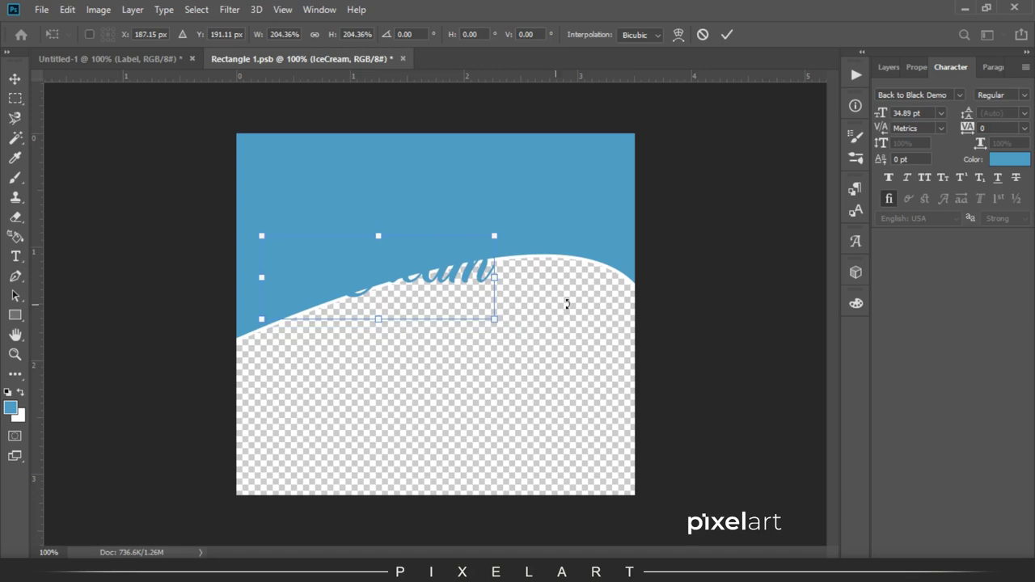
key("Return")
left_click(890, 67)
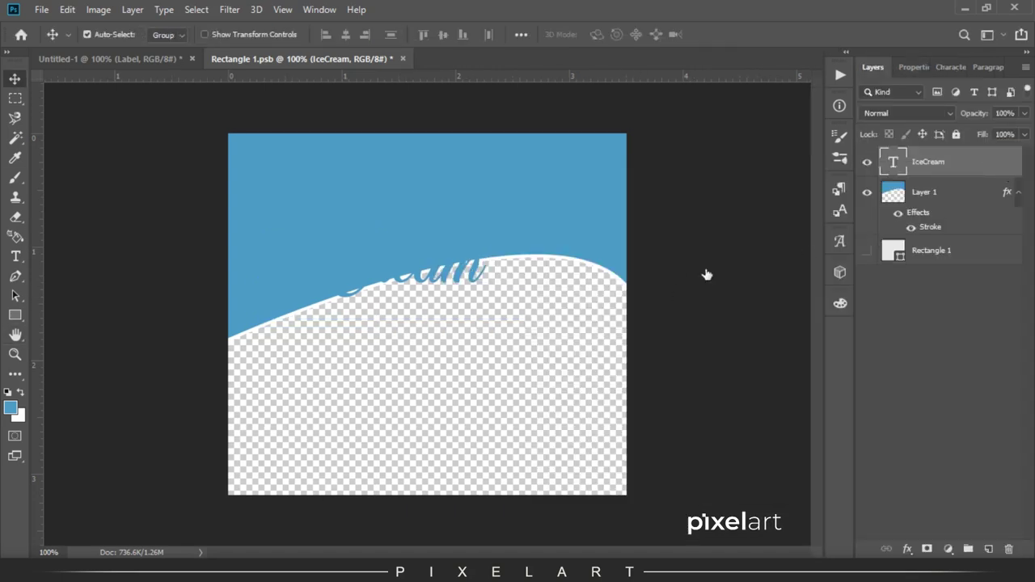
Add a white stroke and drop shadow to IceCream, thicken the stroke, and raise shadow size to 29
left_click(469, 304)
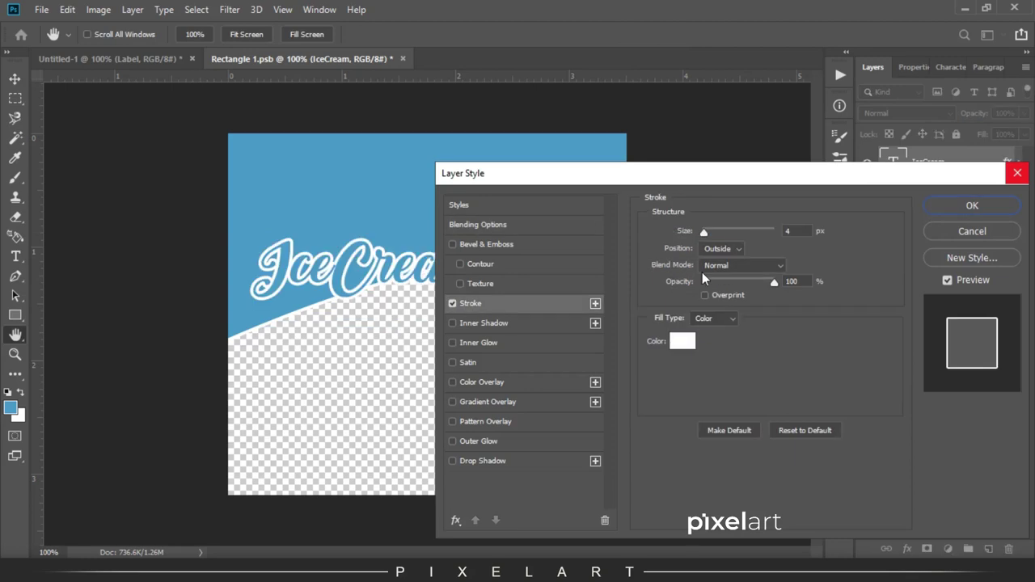
left_click(470, 460)
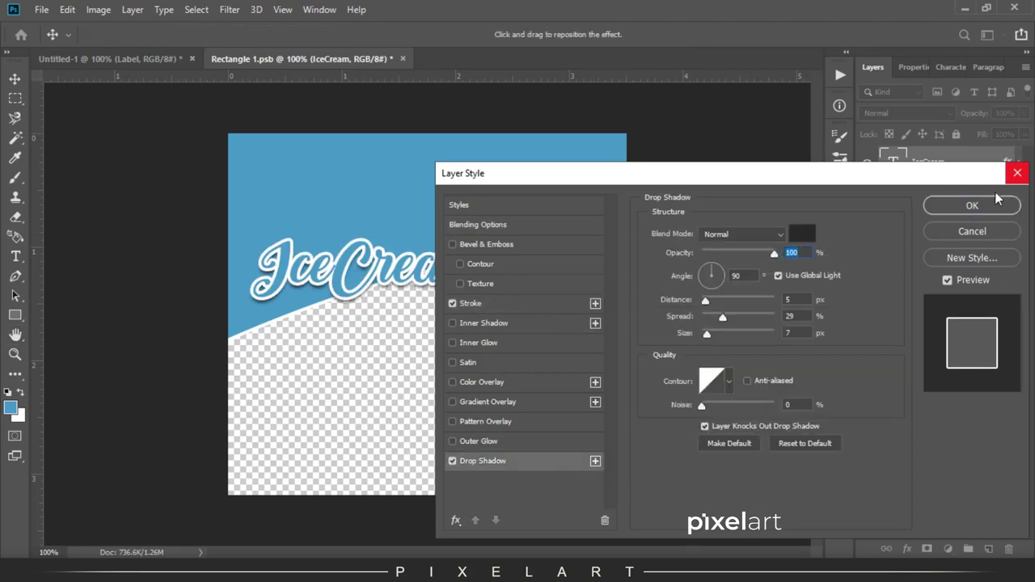
left_click(974, 207)
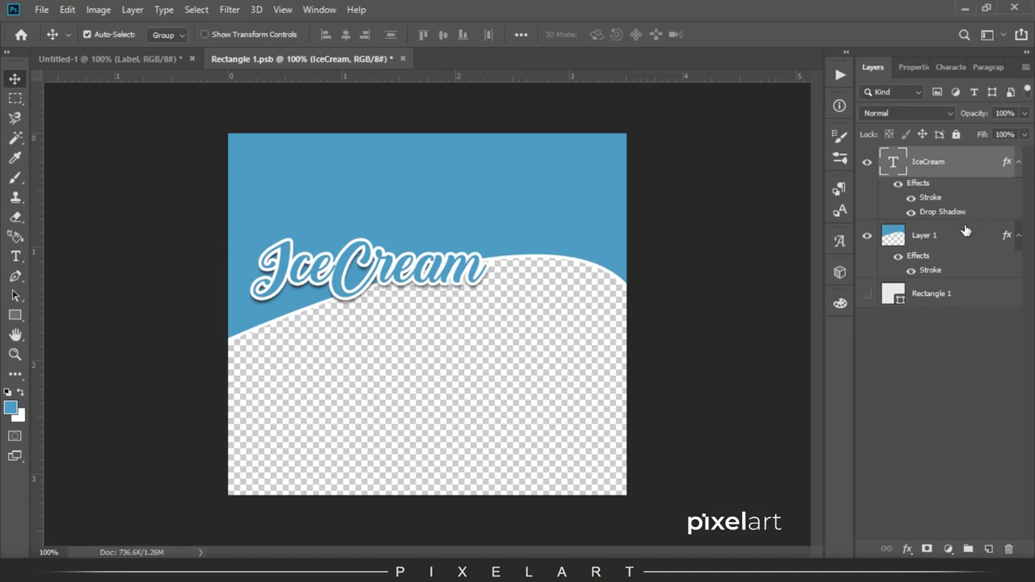
double_click(923, 199)
left_click_drag(704, 230, 710, 233)
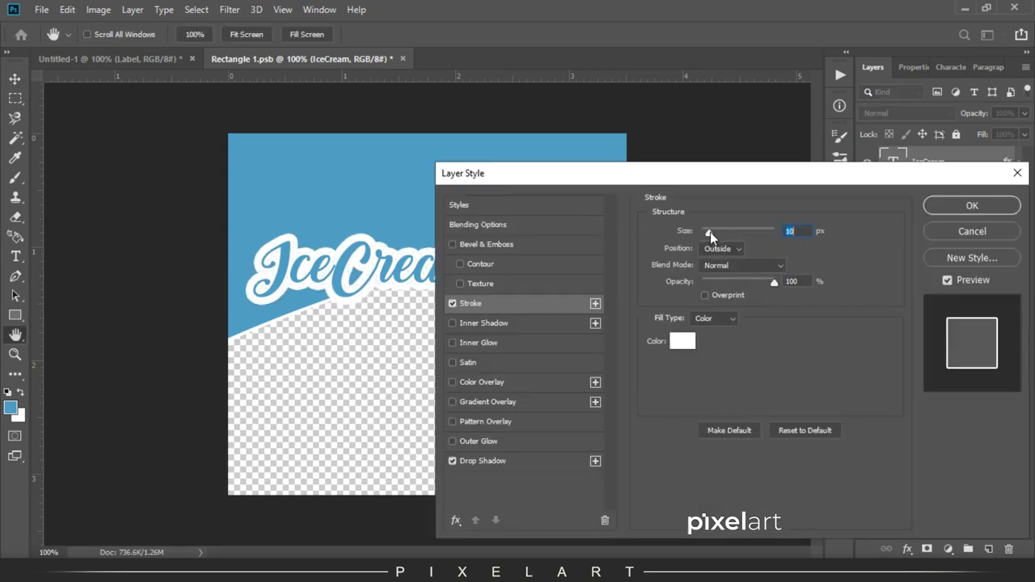
left_click(967, 205)
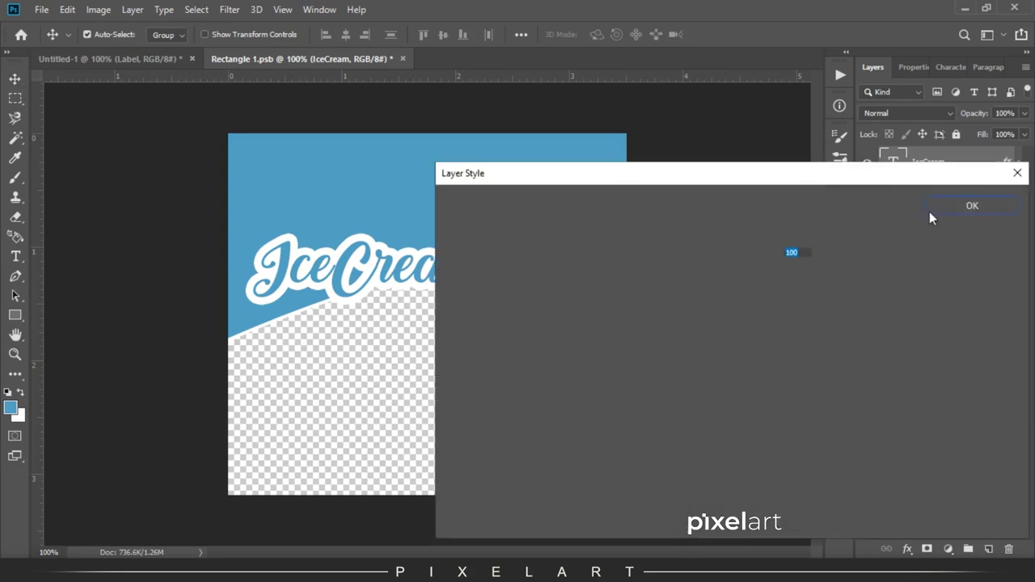
double_click(931, 216)
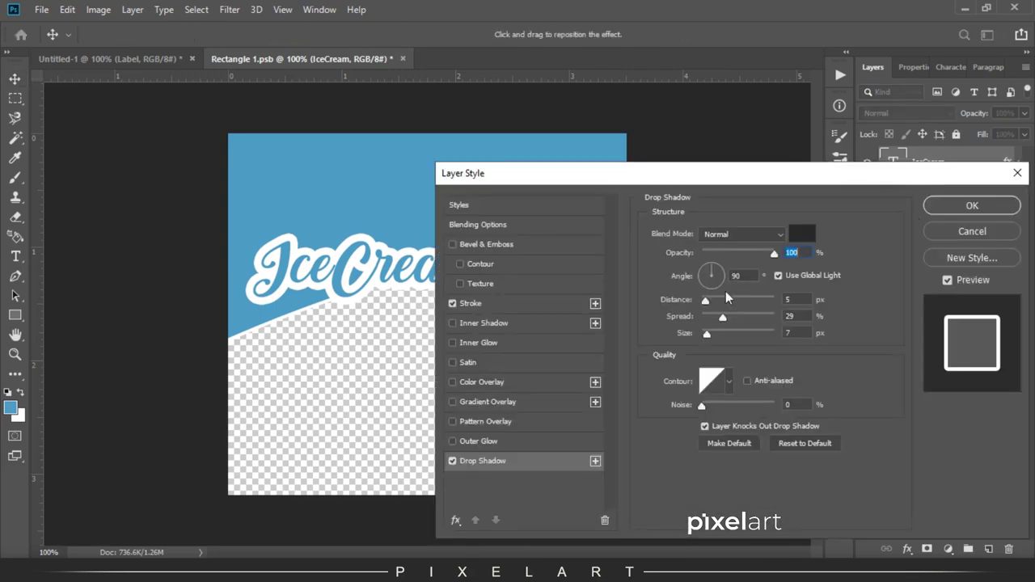
left_click_drag(710, 336, 716, 335)
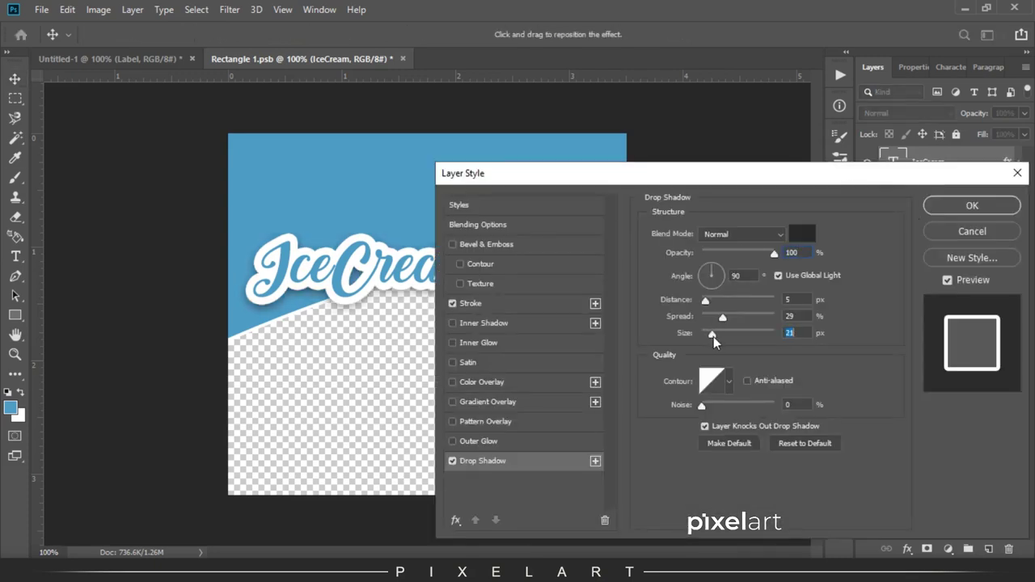
left_click(972, 206)
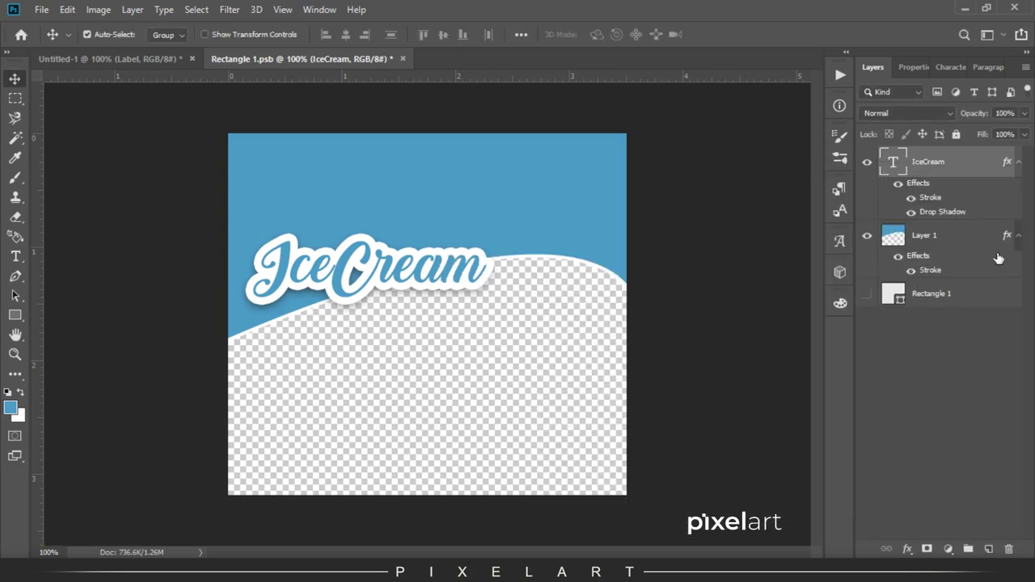
Shift the IceCream text right and scale it up to about 118%
key("ctrl+t")
left_click_drag(427, 263, 525, 263)
left_click_drag(351, 237, 321, 232)
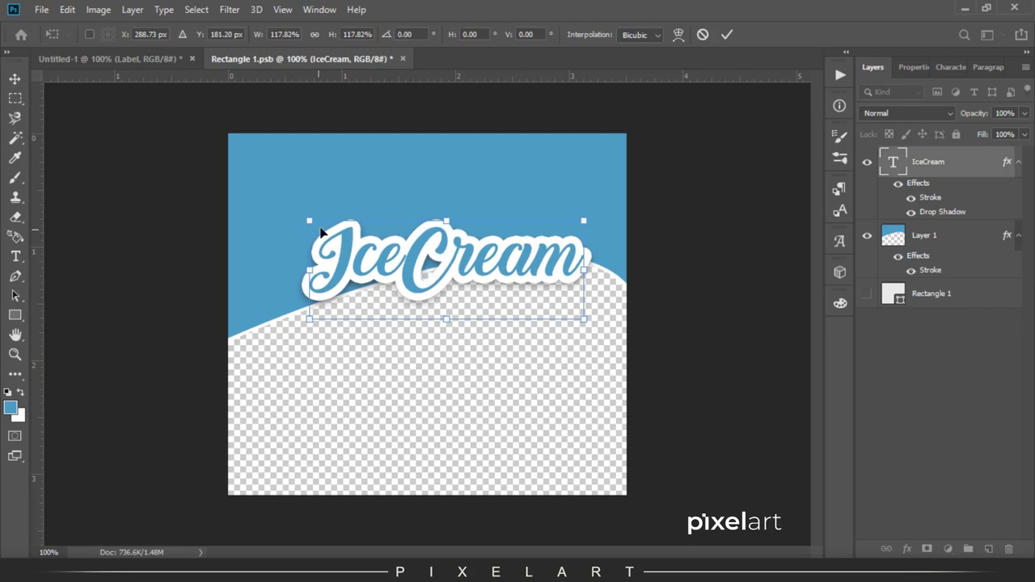
key("Return")
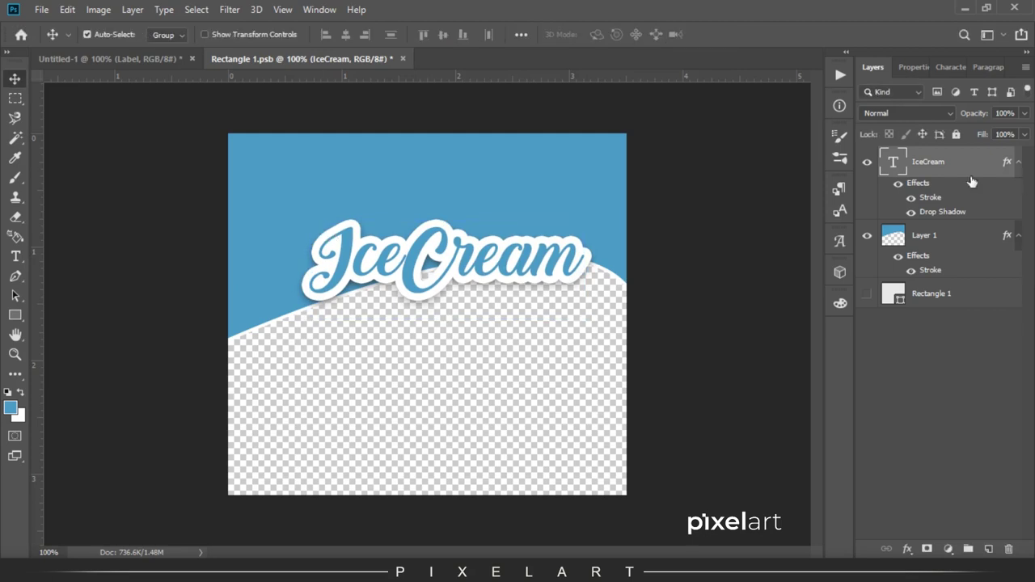
Add white Montserrat text 'Best Ice Cream in Town' above the lettering and enlarge it
key("t")
left_click(376, 166)
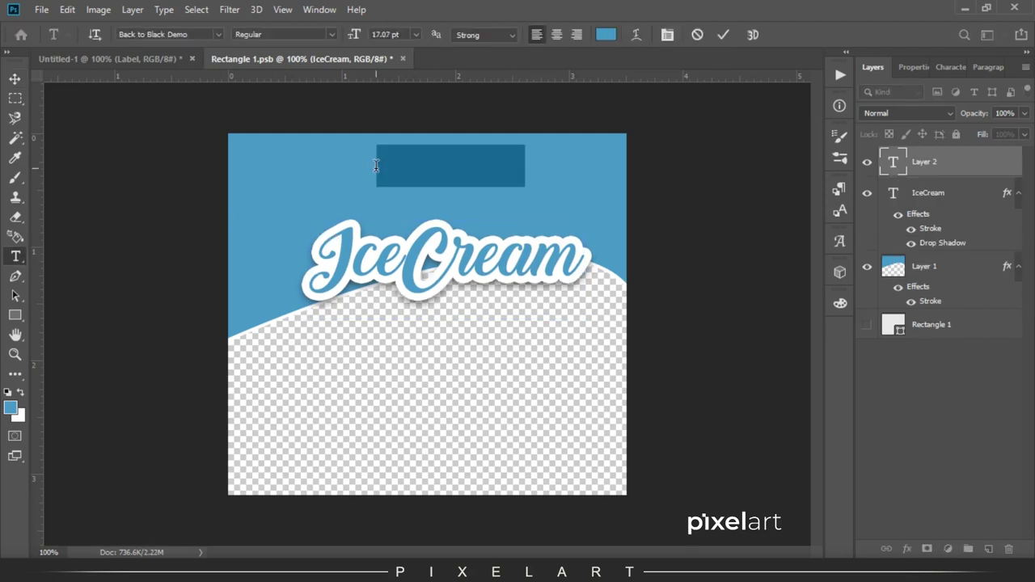
type("Best Ice Cream in Town")
key("ctrl+a")
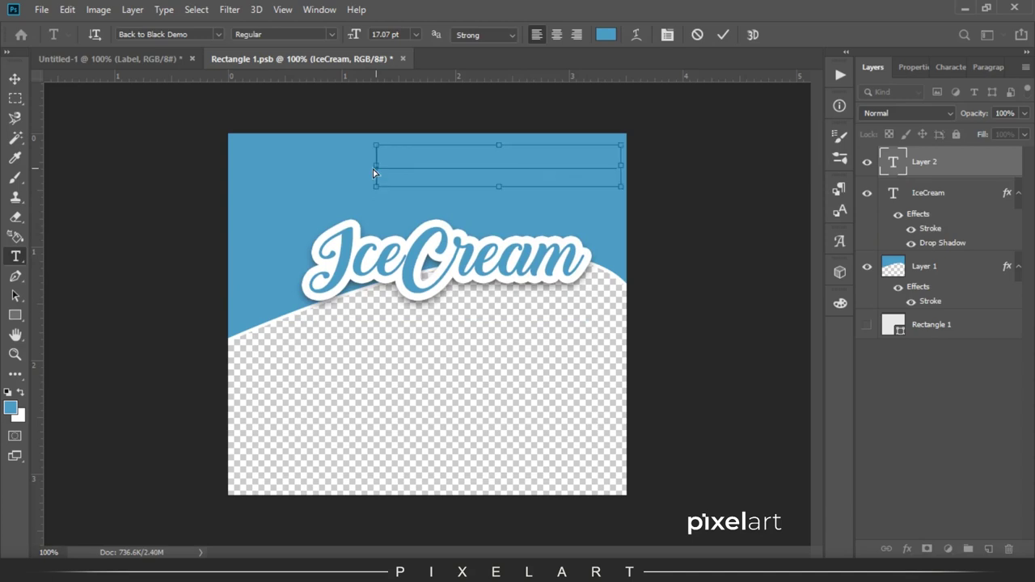
left_click(18, 391)
left_click(220, 36)
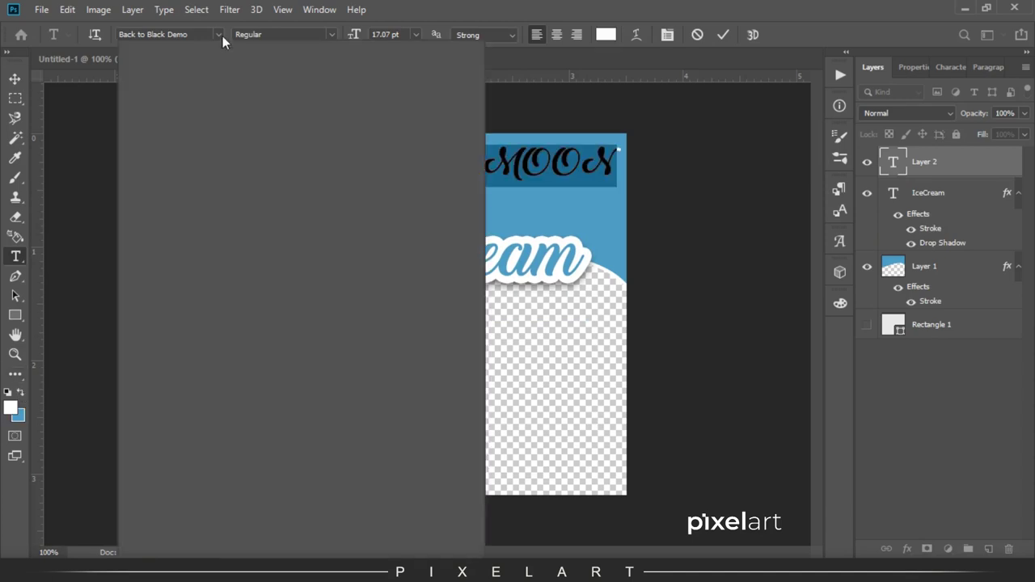
left_click(226, 95)
left_click(15, 78)
key("ctrl+t")
mouse_move(552, 145)
left_mouse_down()
mouse_move(594, 139)
mouse_move(560, 192)
left_mouse_up()
key("alt+space")
key("Return")
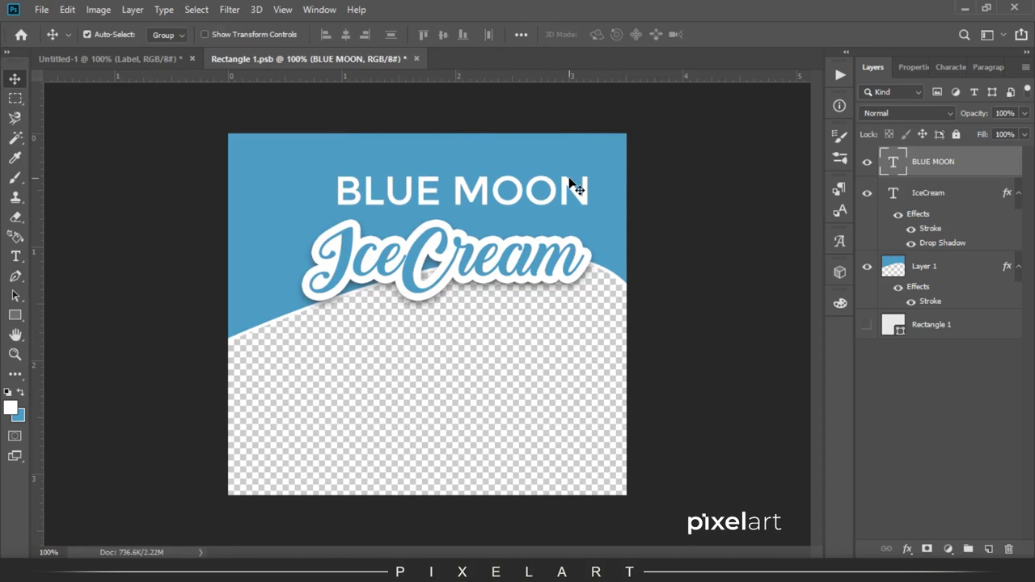
Change the title to the Alentine font and retype it as 'BlueMoon'
key("t")
key("Return")
left_click(951, 67)
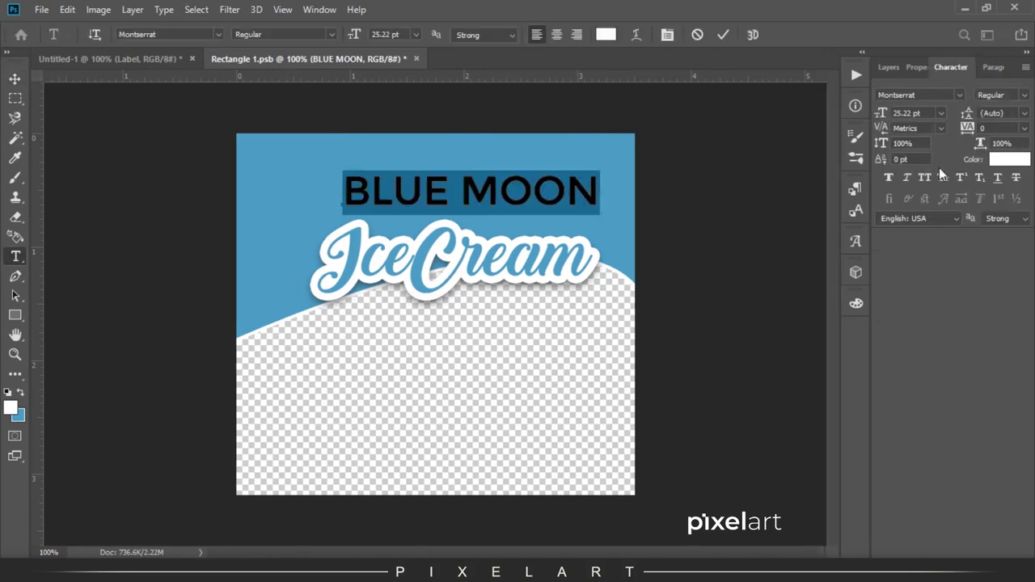
left_click(219, 34)
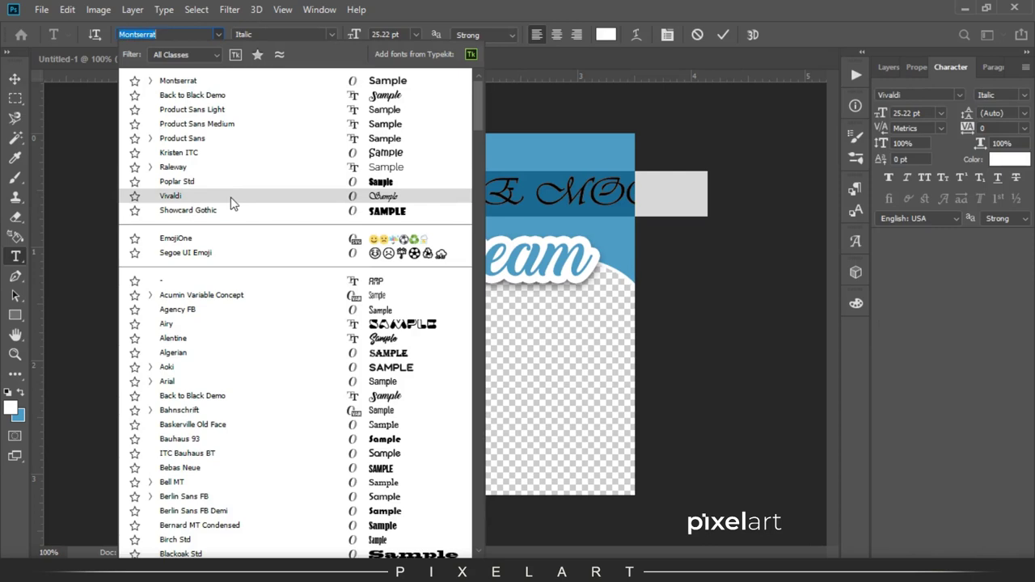
left_click(235, 340)
type("Blue Moon")
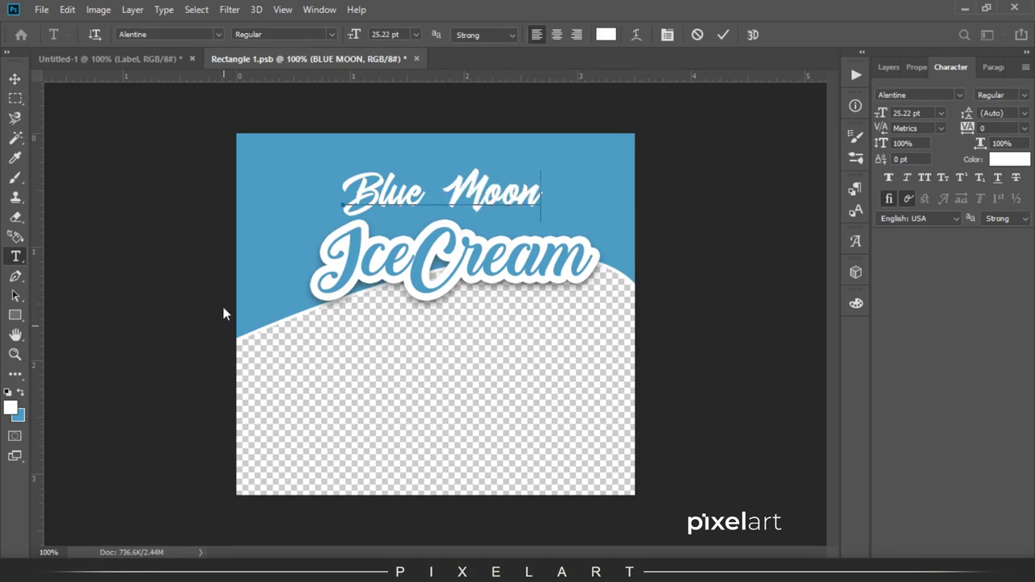
key("BackSpace")
left_click(14, 79)
Shrink BlueMoon to about 81% and place it just above the IceCream lettering
key("ctrl+plus")
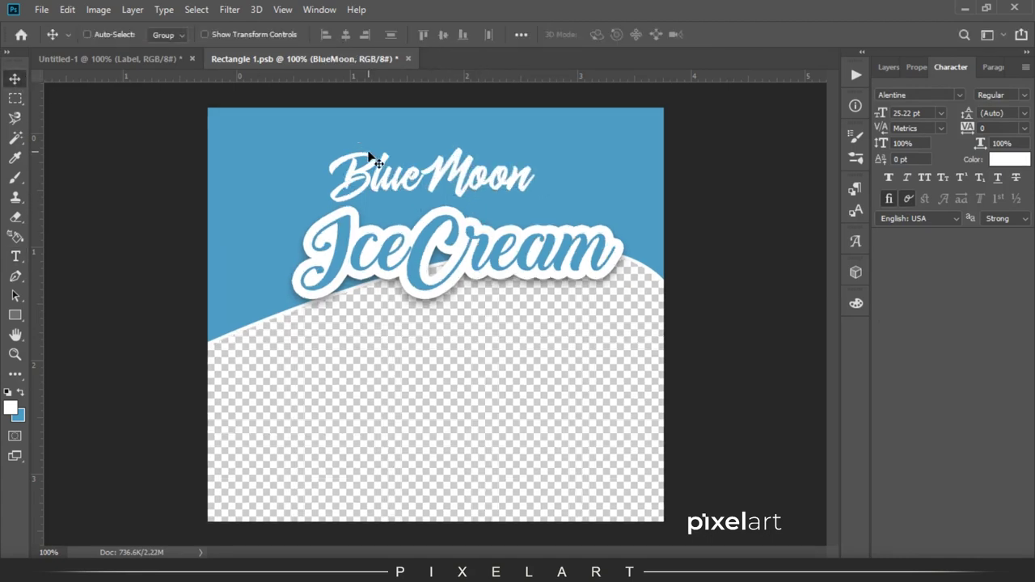
key("ctrl+t")
left_click_drag(518, 203, 485, 213)
left_click_drag(393, 242, 435, 261)
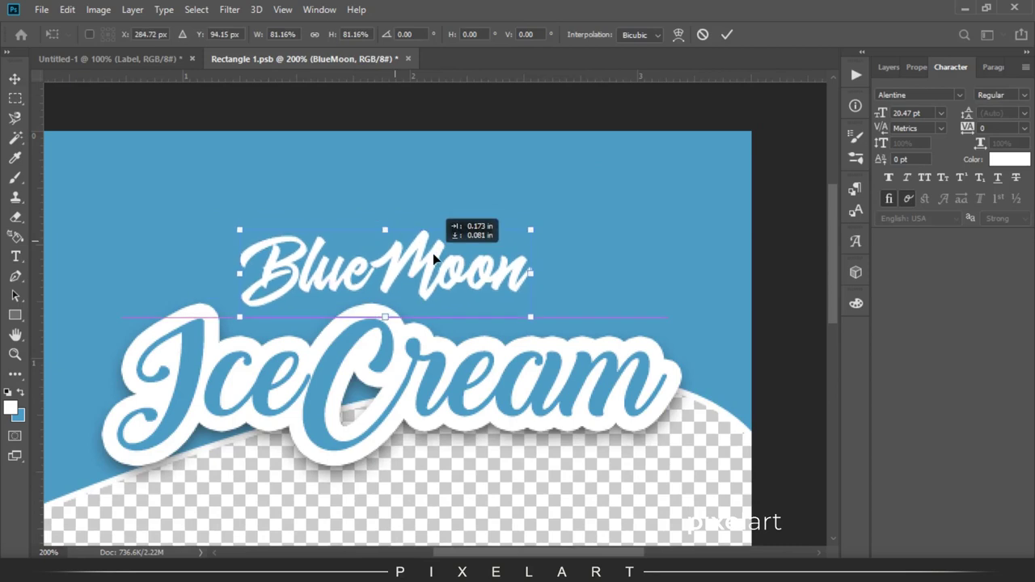
key("Return")
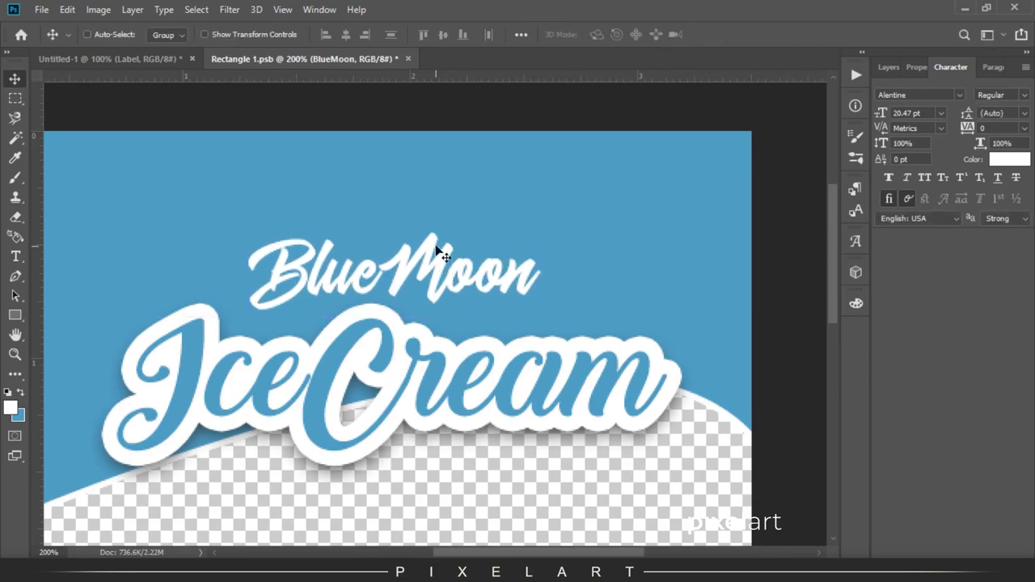
Make the Rectangle 1 layer visible as a light grey base
key("ctrl+plus")
key("ctrl+minus")
key("ctrl+minus")
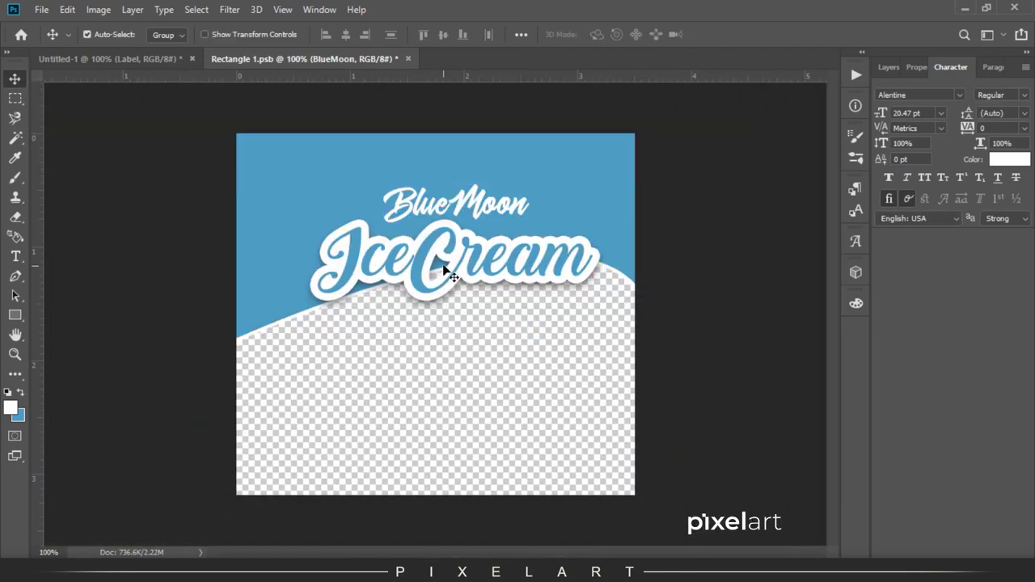
left_click(888, 67)
left_click(931, 324)
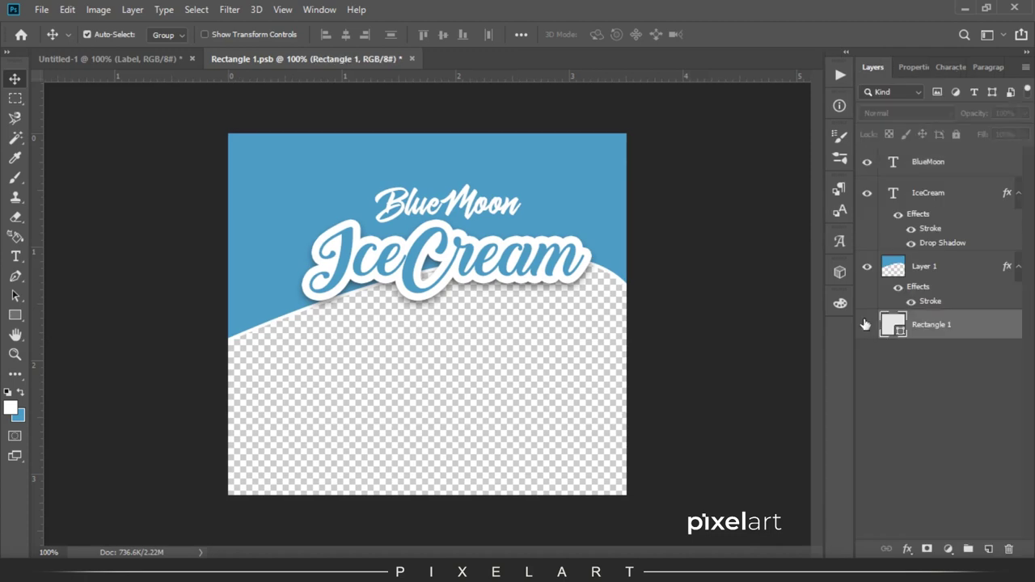
left_click(868, 324)
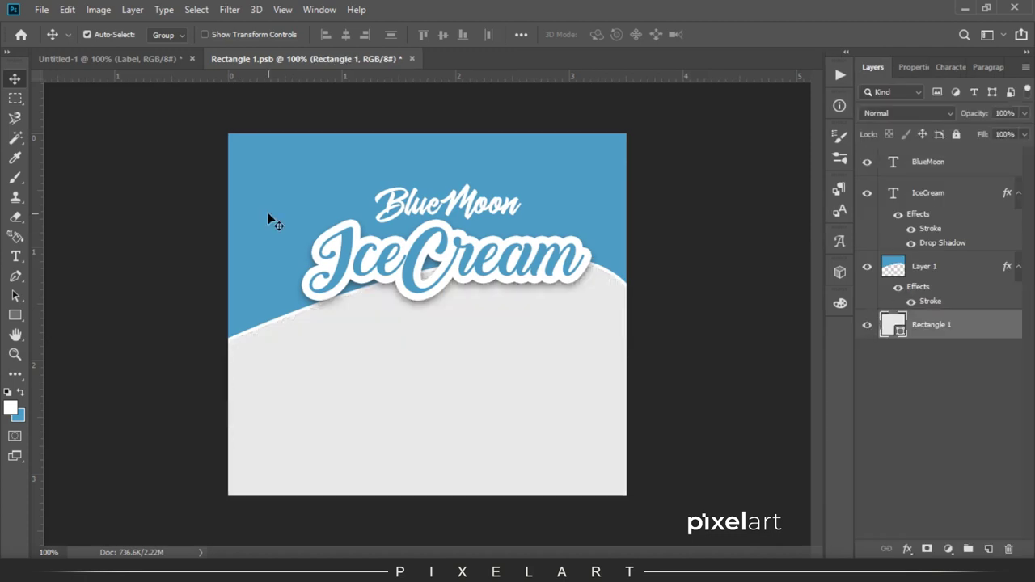
Copy the chocolate ice cream photo from the browser and paste it into Photoshop as a new layer
left_click(307, 518)
right_click(456, 247)
left_click(501, 294)
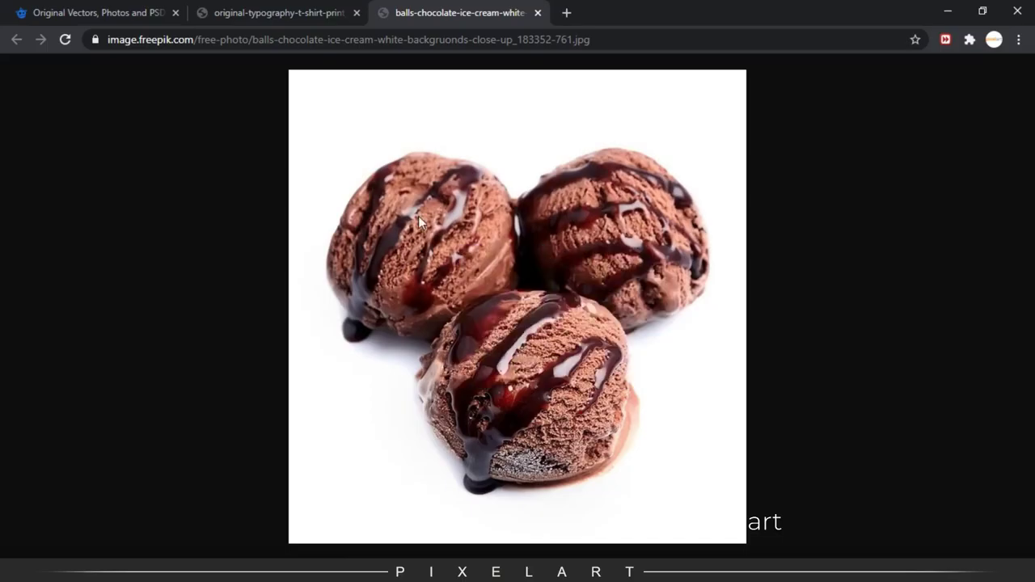
left_click(318, 523)
key("ctrl+v")
Scale the chocolate ice cream photo to about 87.4% and raise it under the wave
key("ctrl+t")
left_click_drag(556, 314, 525, 259)
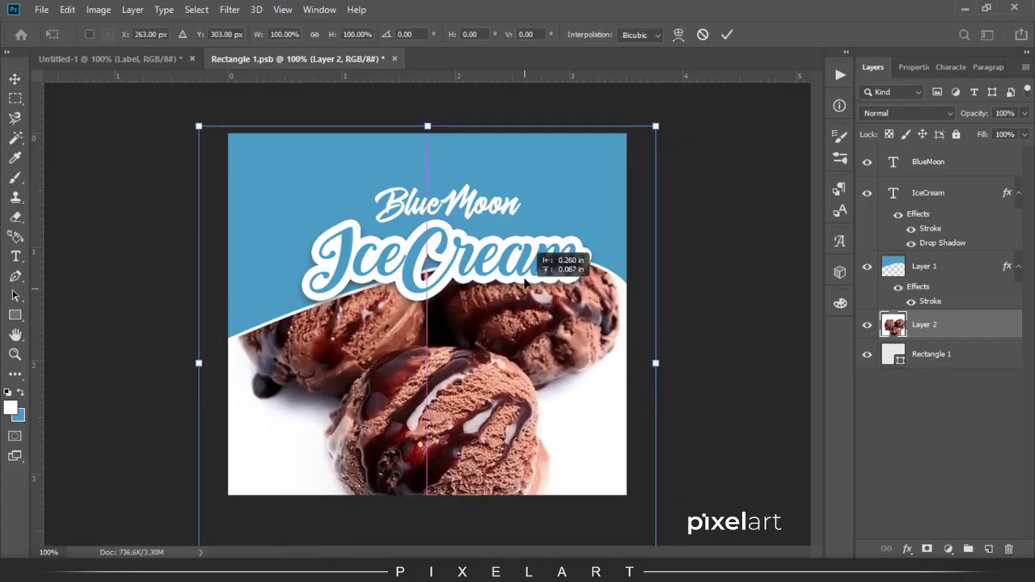
left_click_drag(655, 83, 628, 197)
left_click_drag(554, 274, 557, 222)
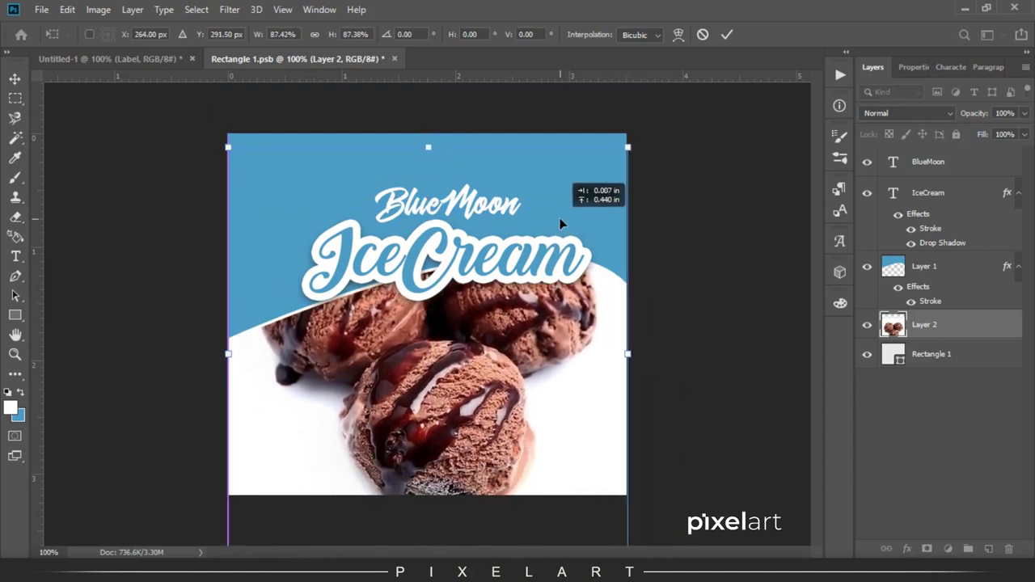
key("Return")
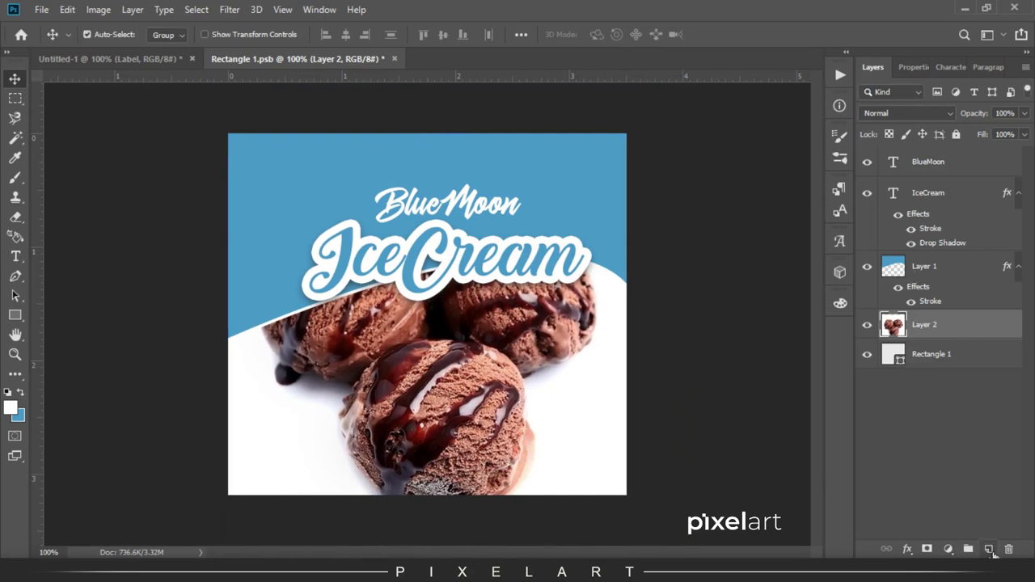
Add a blue-filled Layer 3 in Color blend mode to tint the ice cream scoops blue
left_click(988, 549)
key("ctrl+BackSpace")
left_click(894, 115)
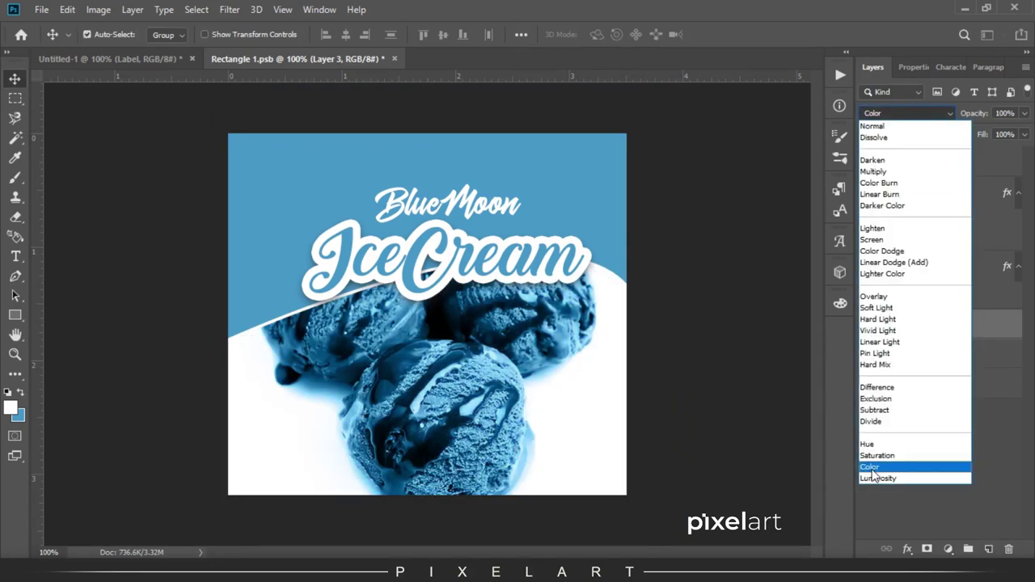
left_click(869, 467)
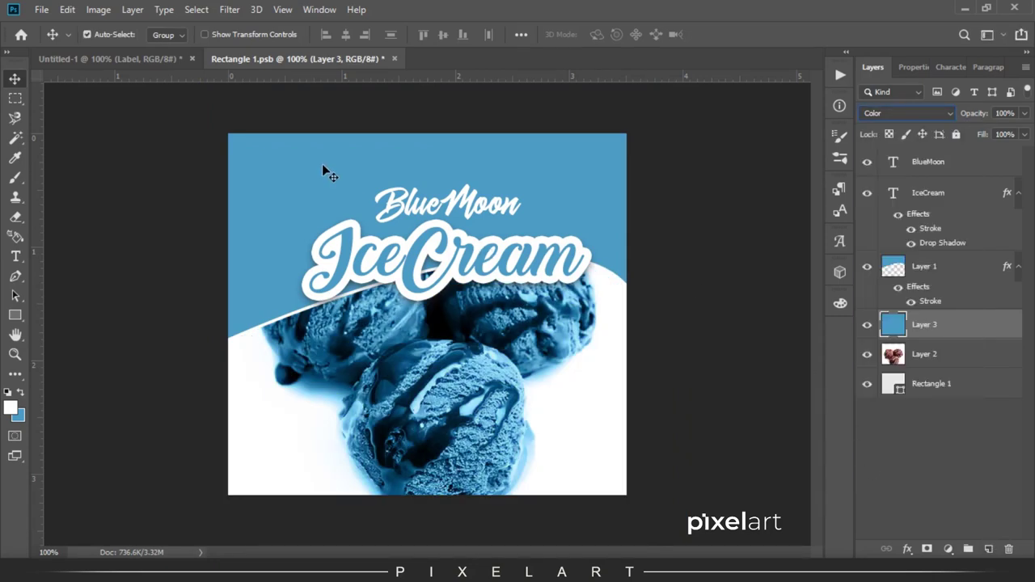
left_click(890, 114)
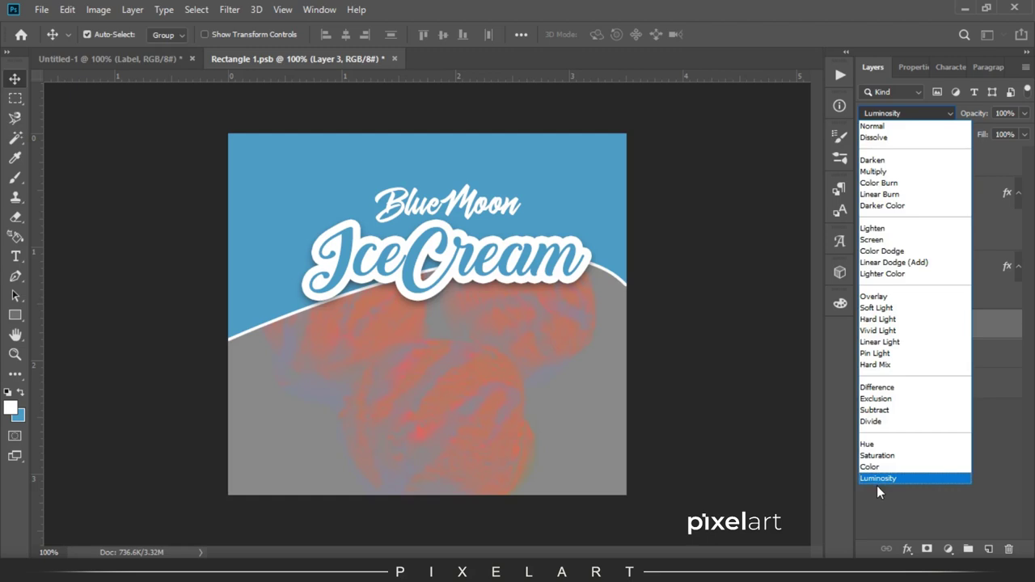
left_click(883, 466)
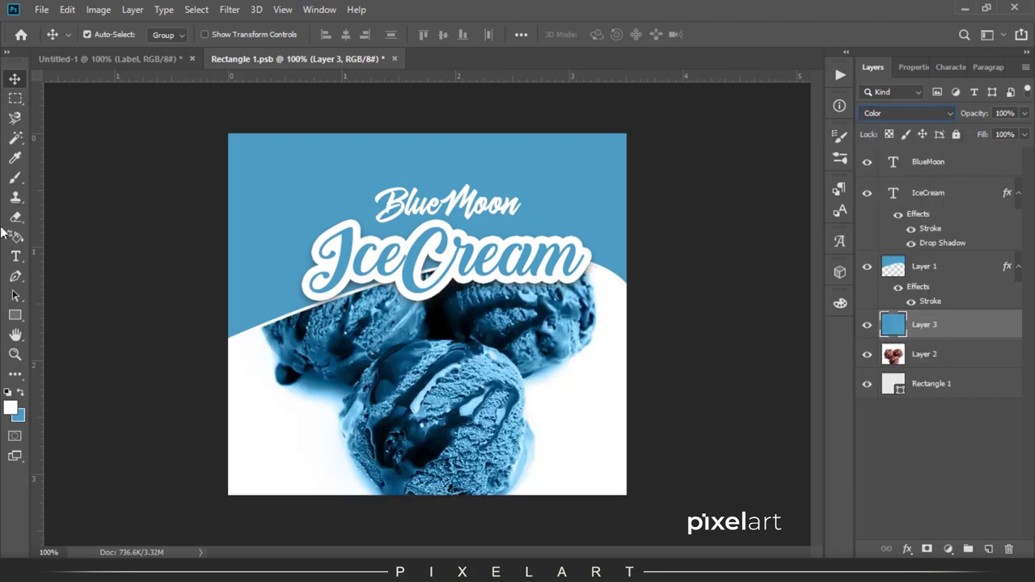
left_click(14, 138)
left_click(867, 324)
left_click(867, 325)
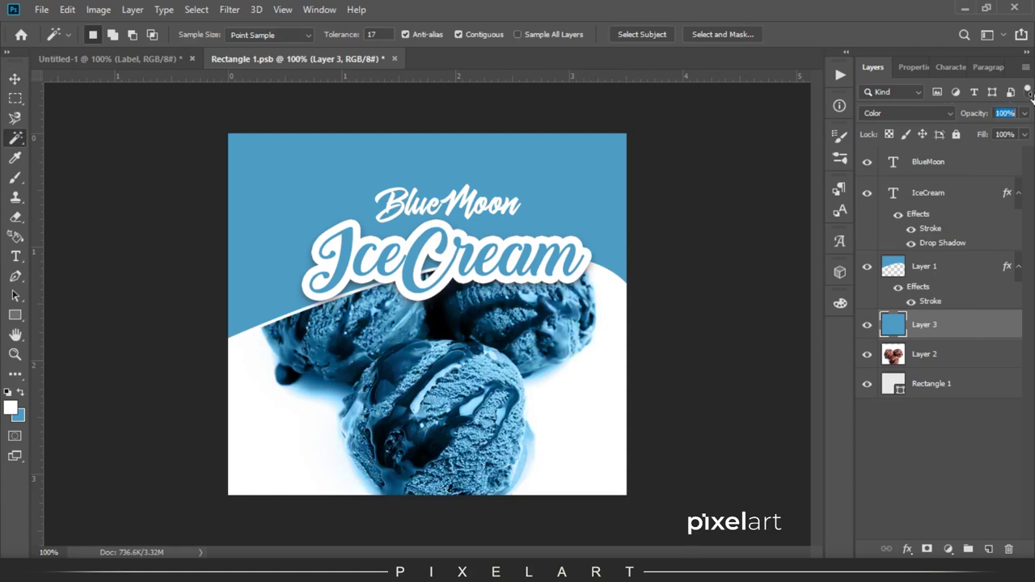
key("v")
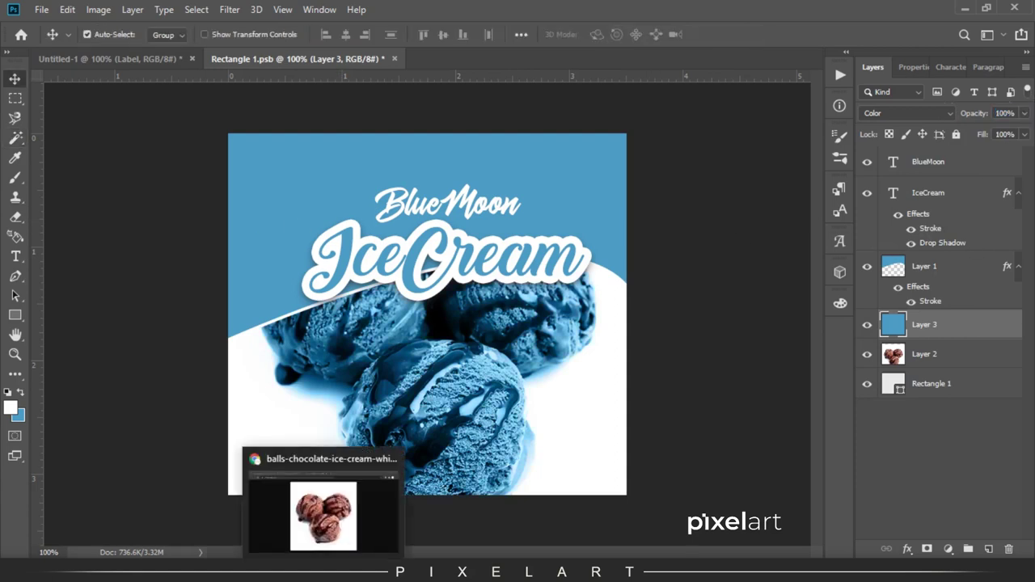
Copy the round 'Original' badge image from the browser and bring it back into Photoshop
left_click(342, 498)
left_click(324, 10)
right_click(460, 208)
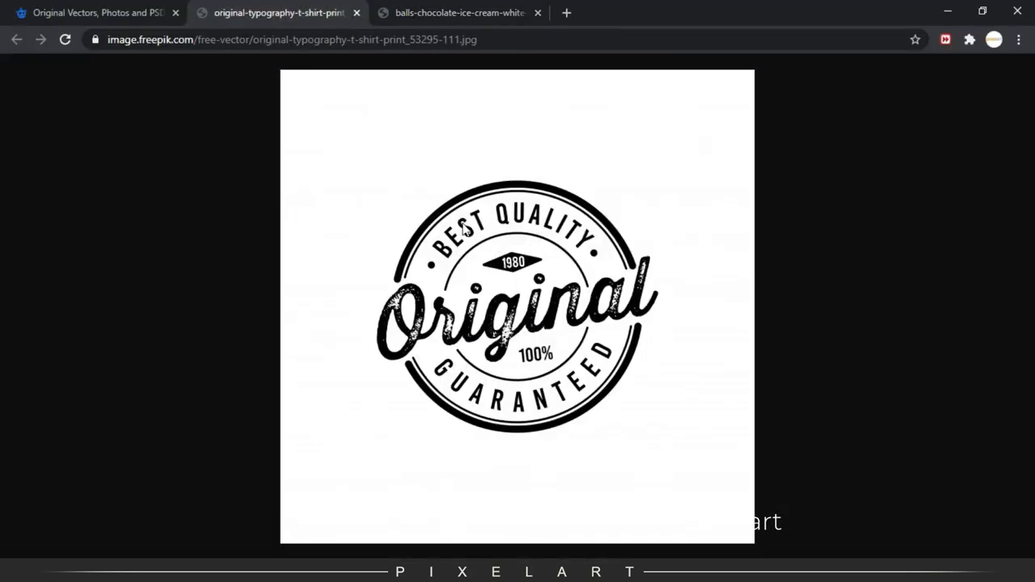
left_click(514, 271)
key("alt+Tab")
key("ctrl+v")
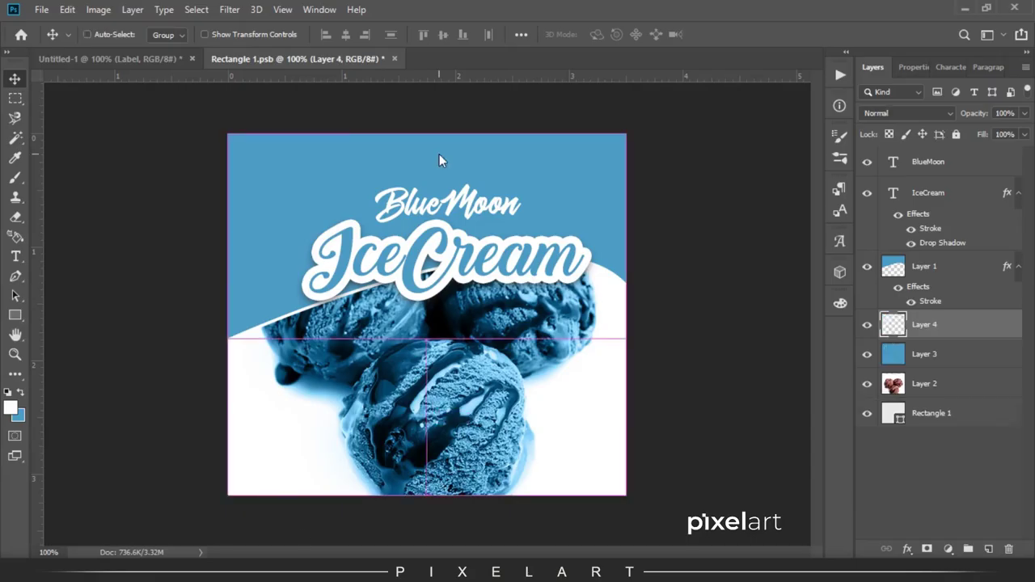
Shrink the 'Original' badge and place it in the label's top-left corner
key("ctrl+t")
left_click_drag(709, 132, 616, 219)
left_click_drag(513, 261, 543, 289)
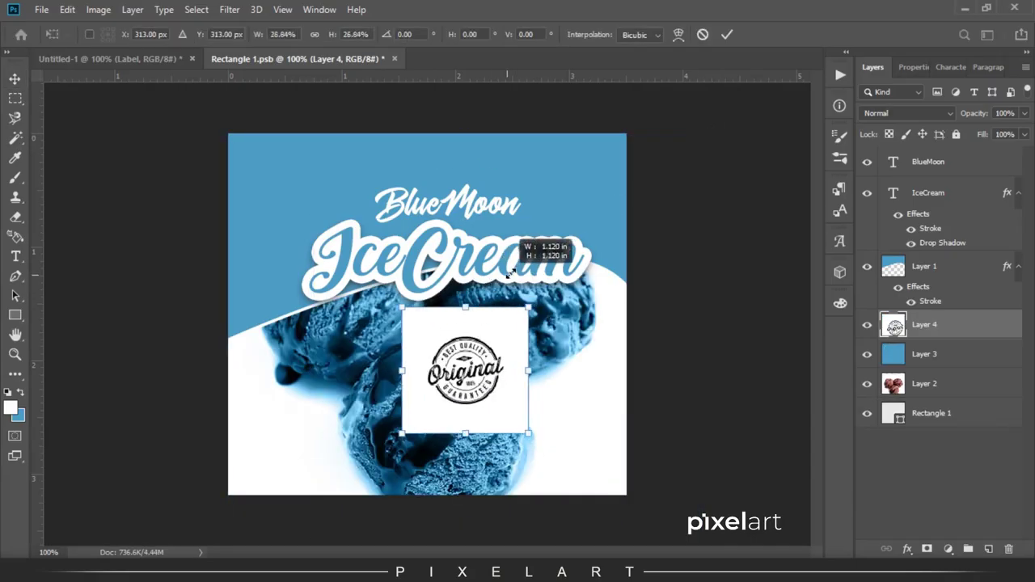
left_click_drag(479, 345, 316, 407)
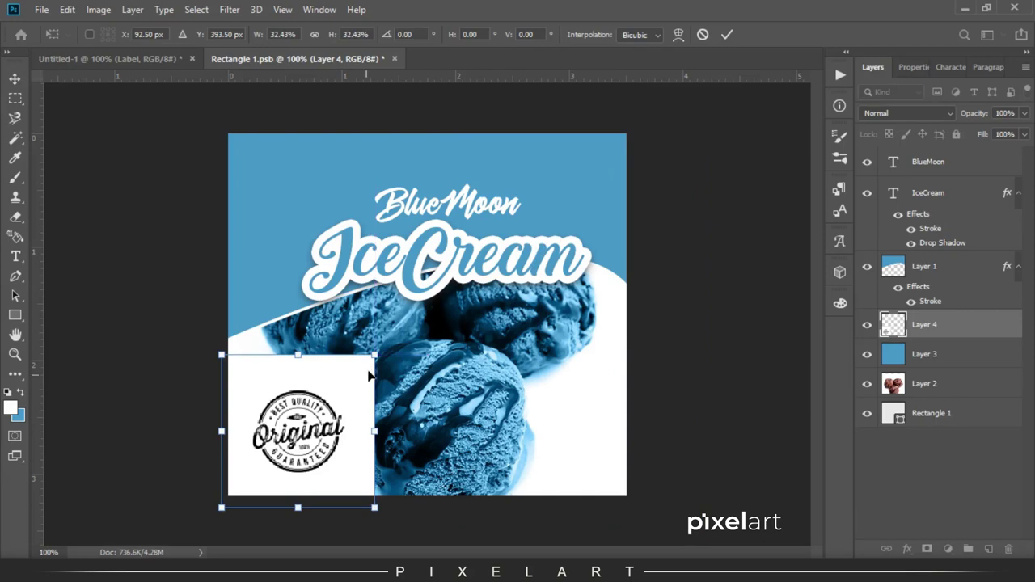
mouse_move(373, 354)
left_mouse_down()
mouse_move(354, 372)
mouse_move(322, 176)
left_mouse_up()
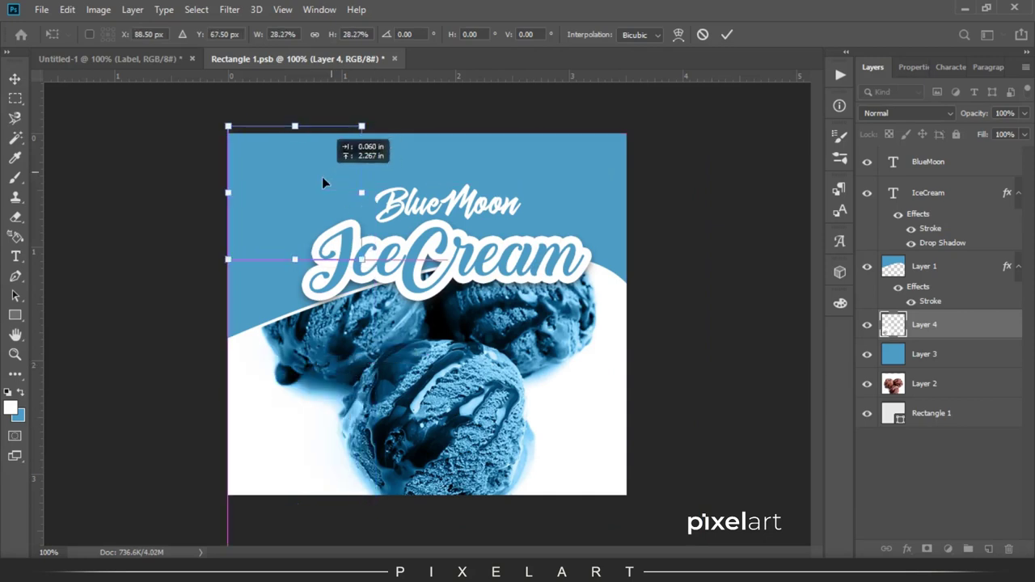
key("Return")
Move the badge layer above Layer 1, set it to Multiply, nudge it, and drag in Pixel-Logo.png
left_click_drag(925, 325, 924, 257)
left_click(906, 114)
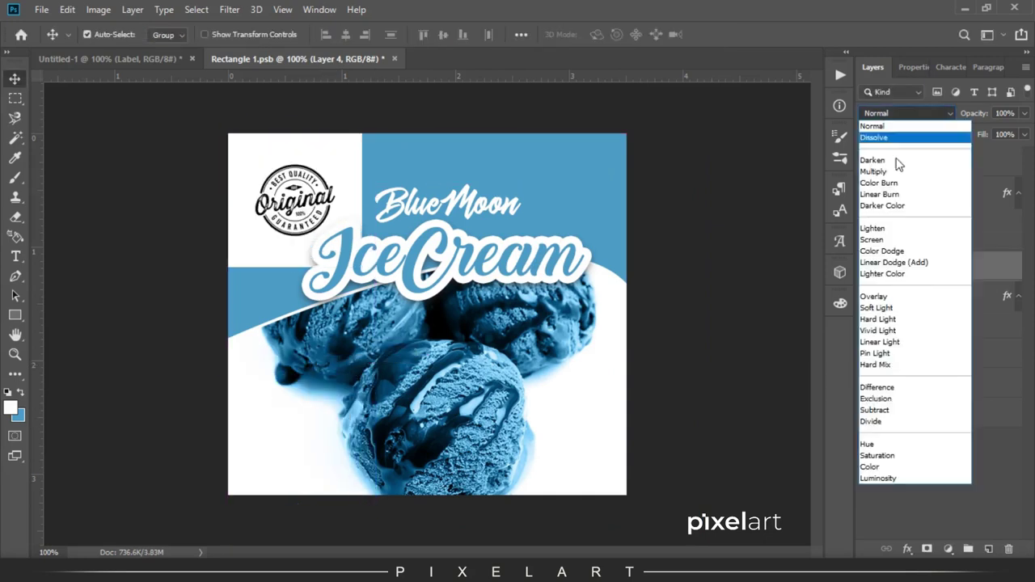
left_click(873, 171)
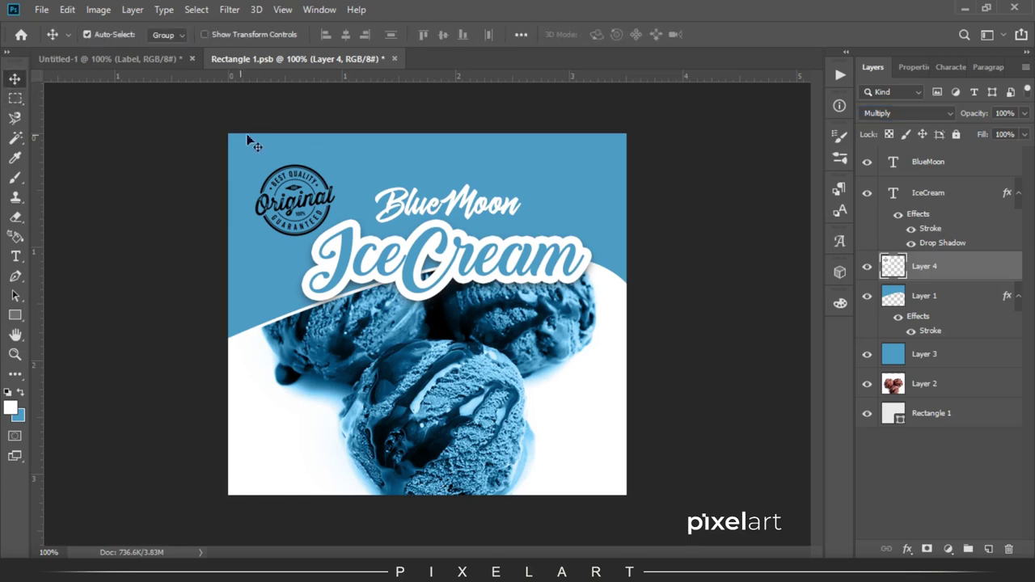
key("shift+Left")
key("shift+Left")
key("shift+Up")
key("shift+Right")
key("shift+Up")
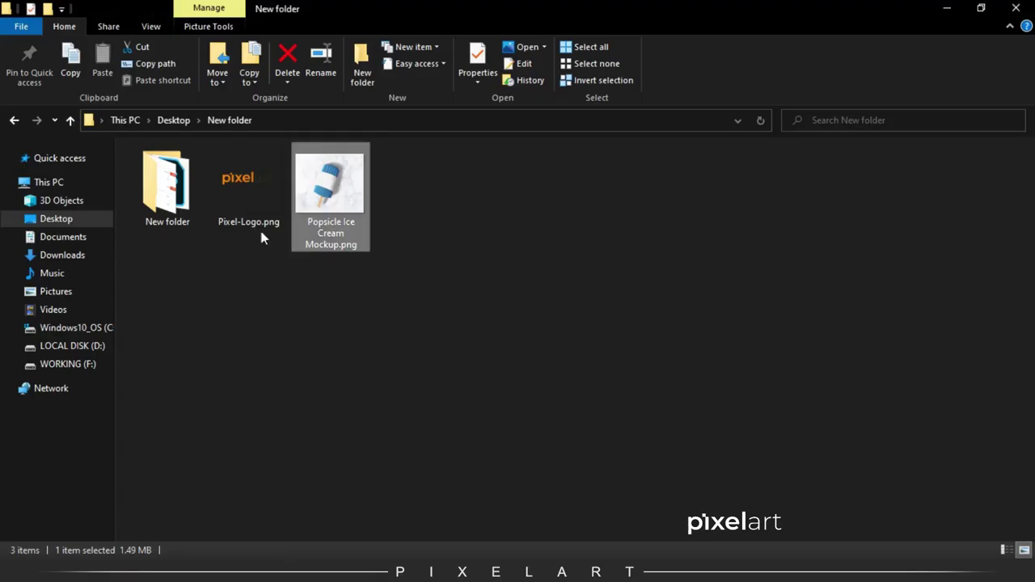
left_click(243, 199)
left_click_drag(243, 194, 485, 166)
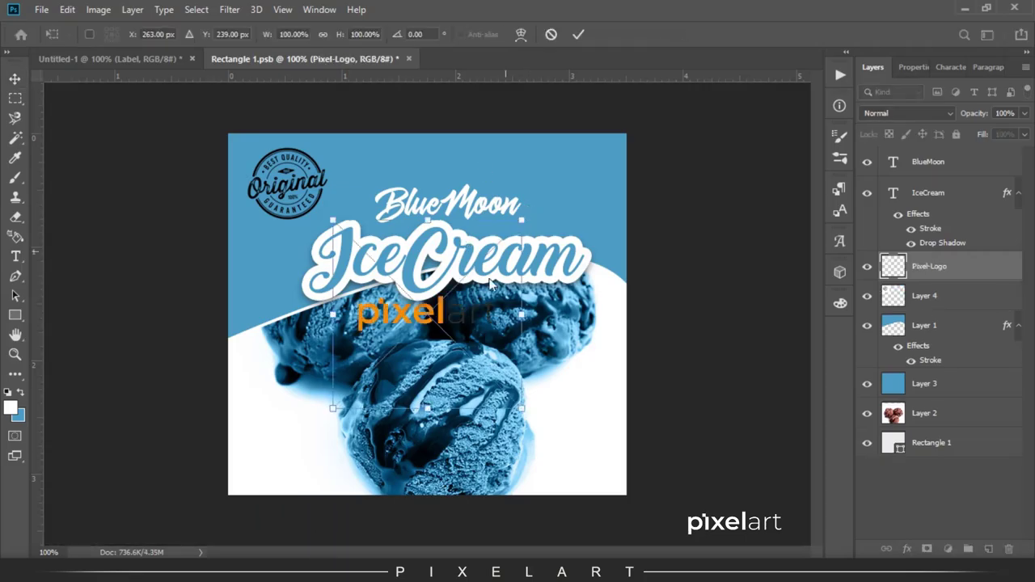
Place the pixelart logo above BlueMoon and shrink a white copy of it on new Layer 5
left_click_drag(443, 297, 466, 144)
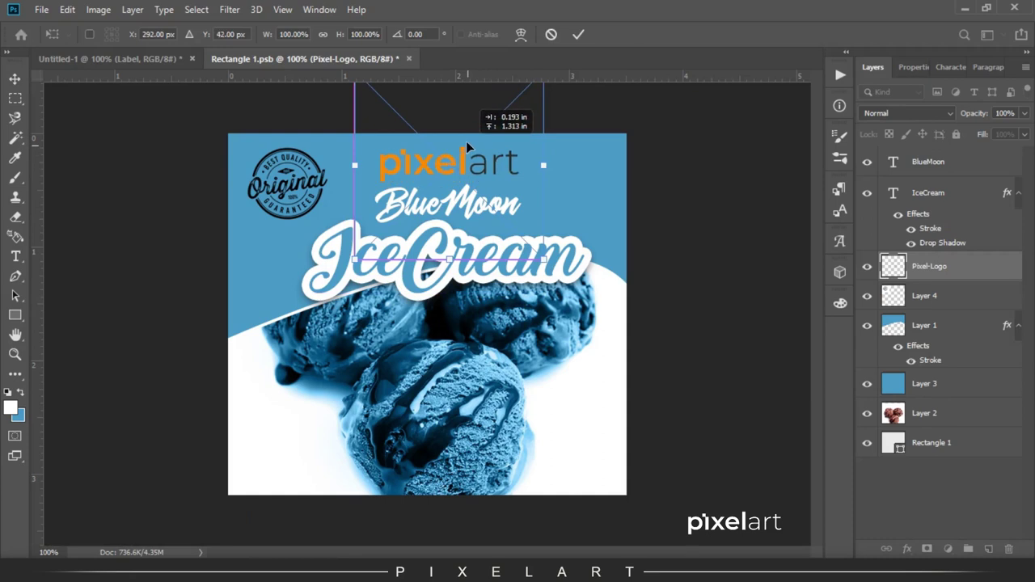
left_click_drag(544, 257, 505, 239)
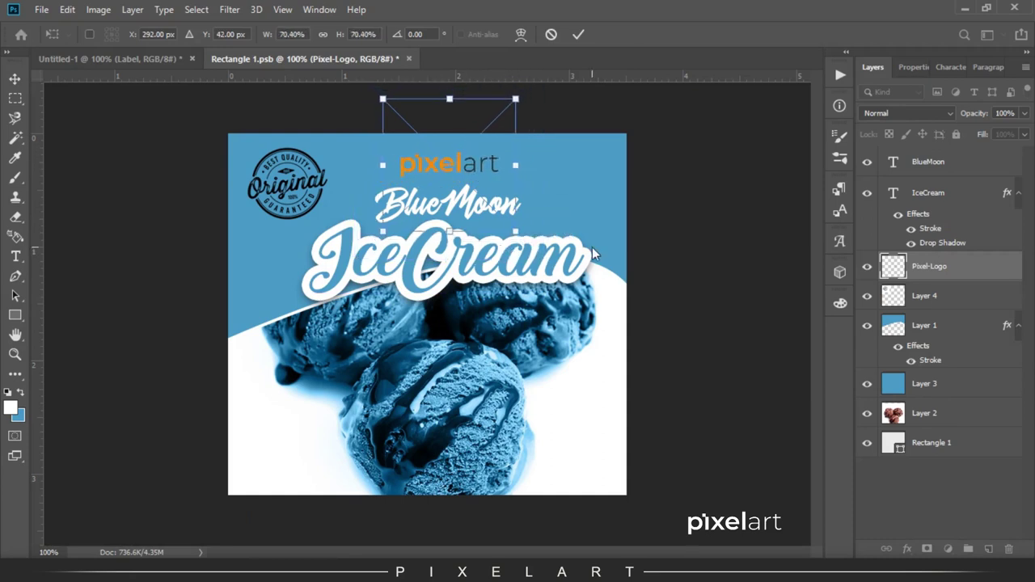
key("Return")
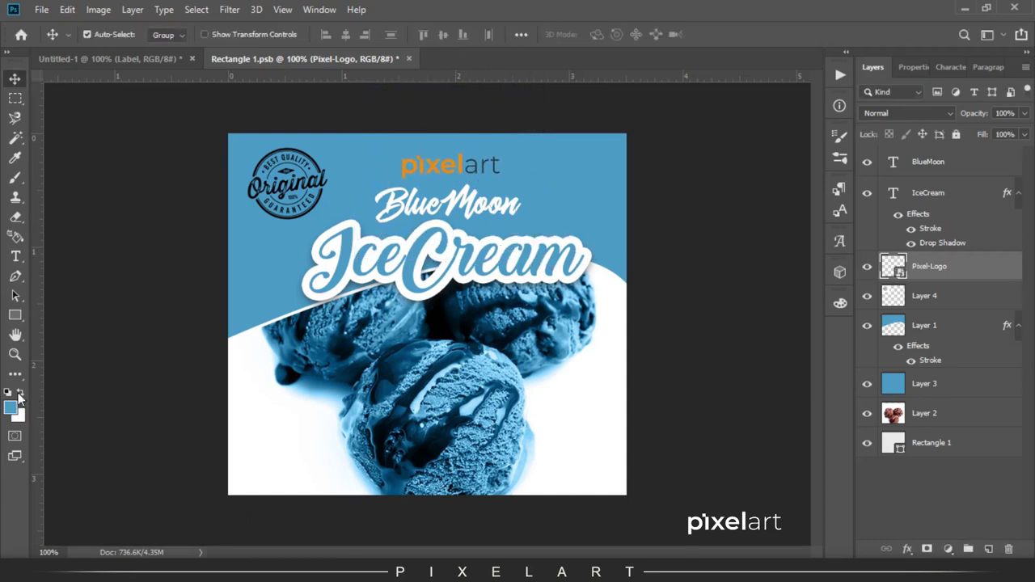
left_click(989, 550)
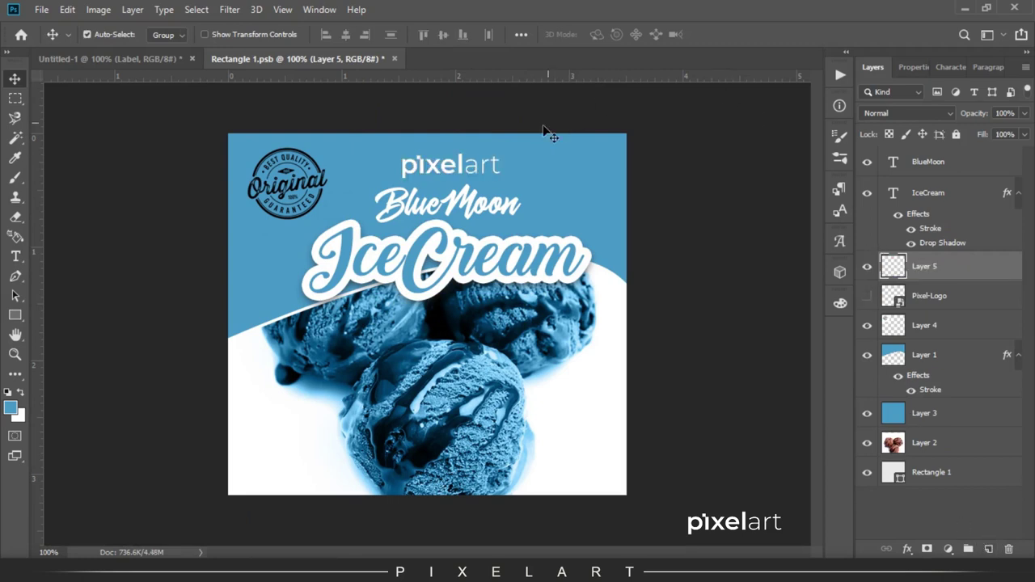
key("ctrl+t")
left_click_drag(502, 146, 490, 153)
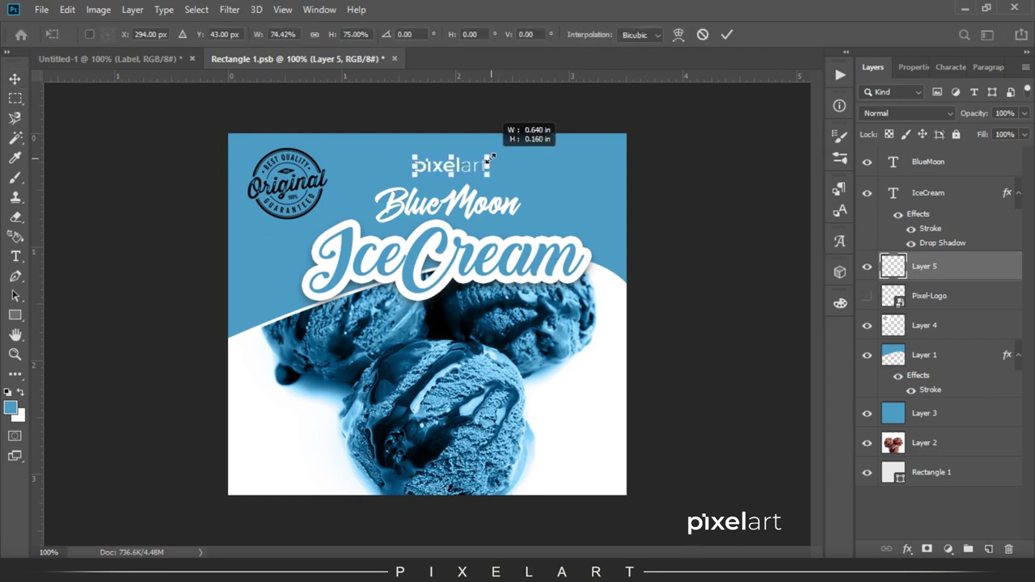
key("Return")
Save the label file, then select the area around the badge on Layer 4
left_click(41, 9)
left_click(48, 152)
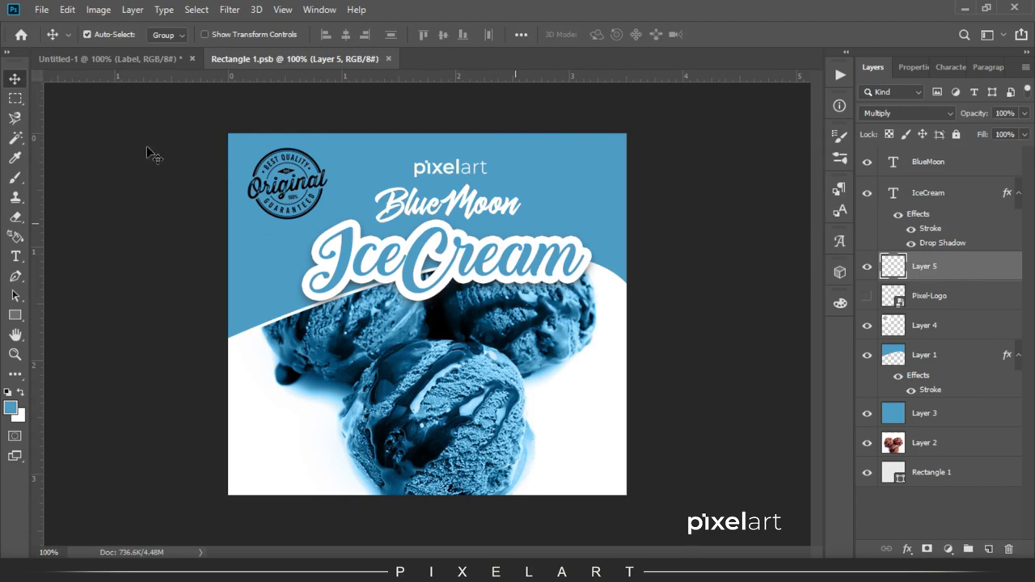
right_click(14, 138)
left_click(89, 150)
left_click(287, 182)
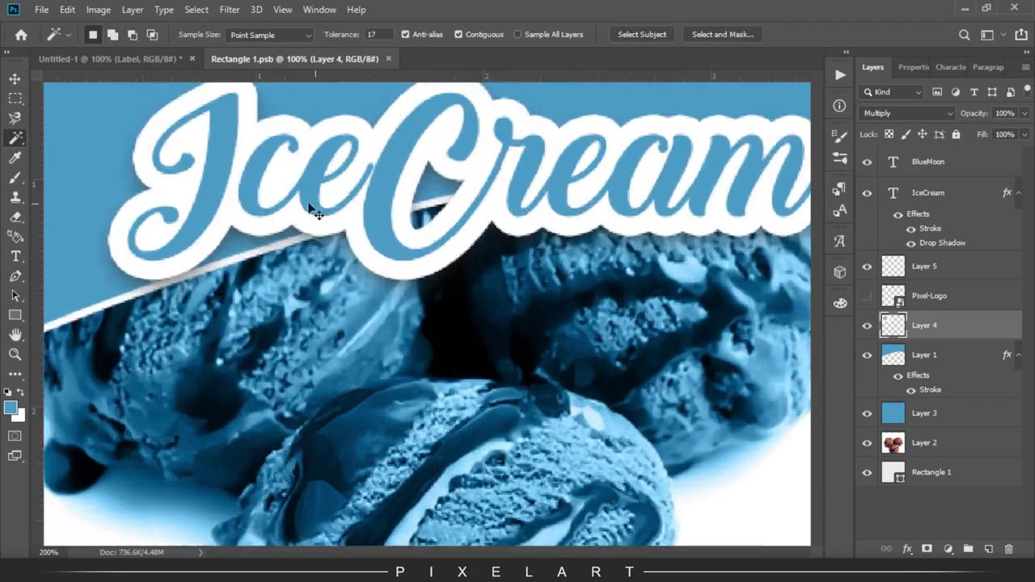
Deselect the badge and return to the Rectangle 1 label file
key("ctrl+plus")
key("ctrl+plus")
key("ctrl+d")
key("ctrl+minus")
key("ctrl+minus")
left_click(109, 60)
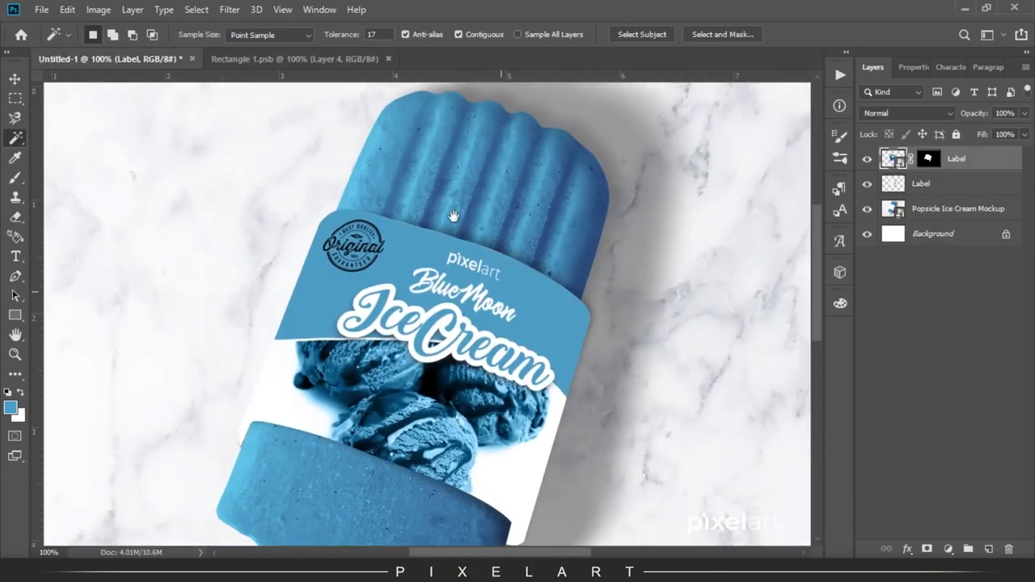
left_click(296, 59)
Stretch the BlueMoon through Layer 2 label artwork slightly wider
left_click(940, 169)
left_click(947, 446, "shift")
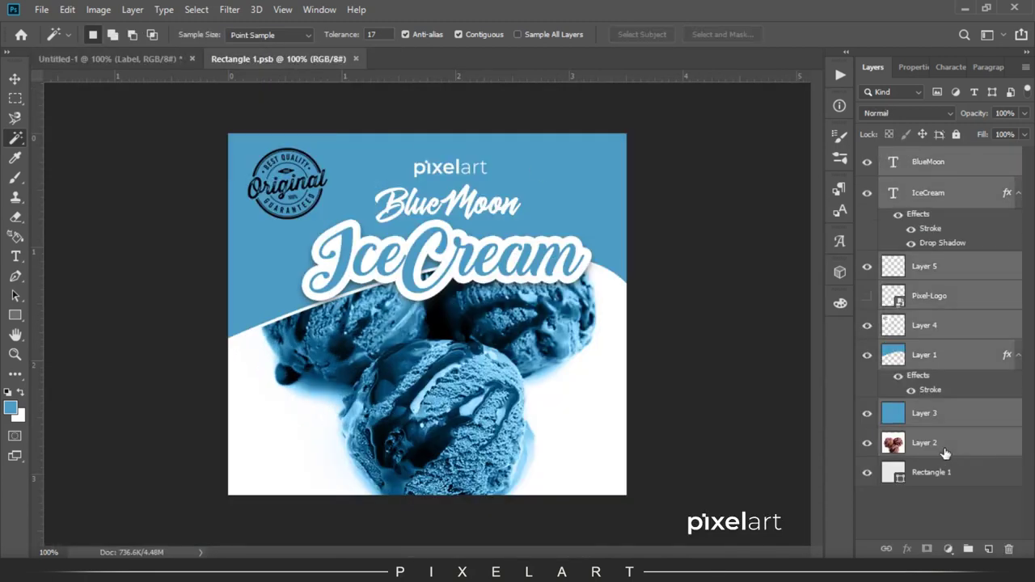
key("ctrl+t")
left_click_drag(626, 338, 657, 331)
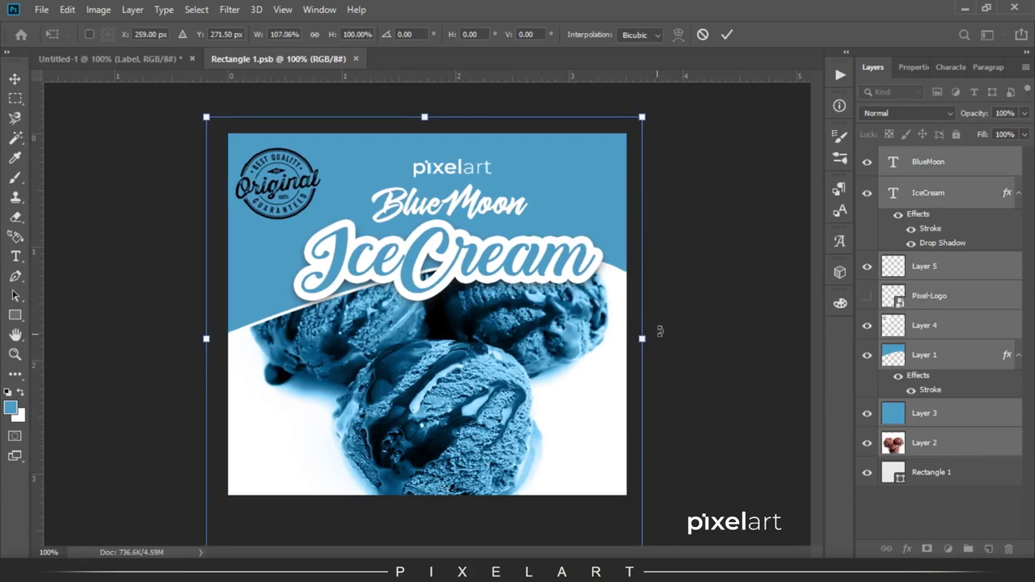
key("Return")
key("v")
Save the label file and return to the Untitled-1 popsicle mockup
left_click(42, 10)
left_click(99, 146)
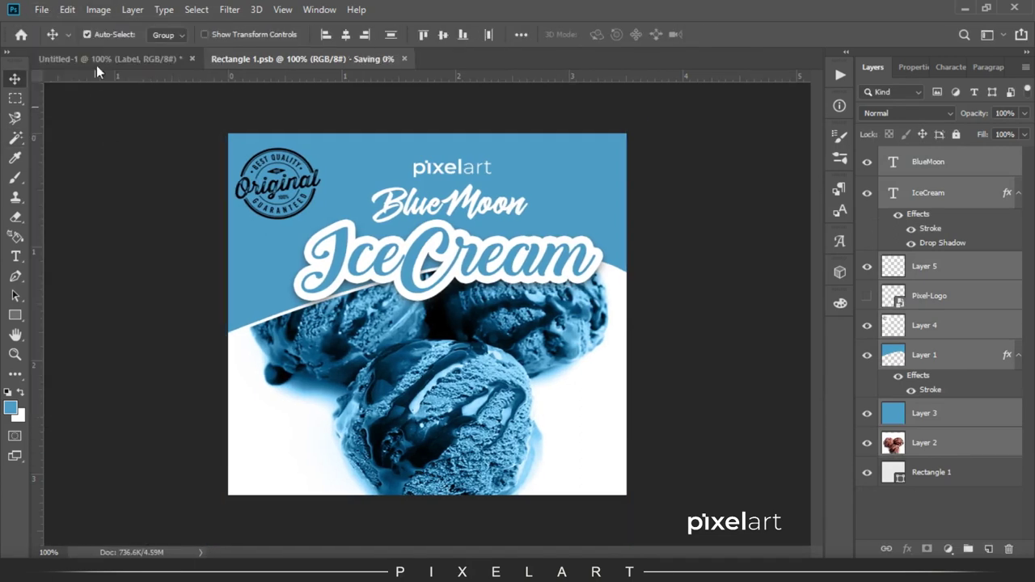
left_click(93, 56)
left_click_drag(359, 259, 364, 198)
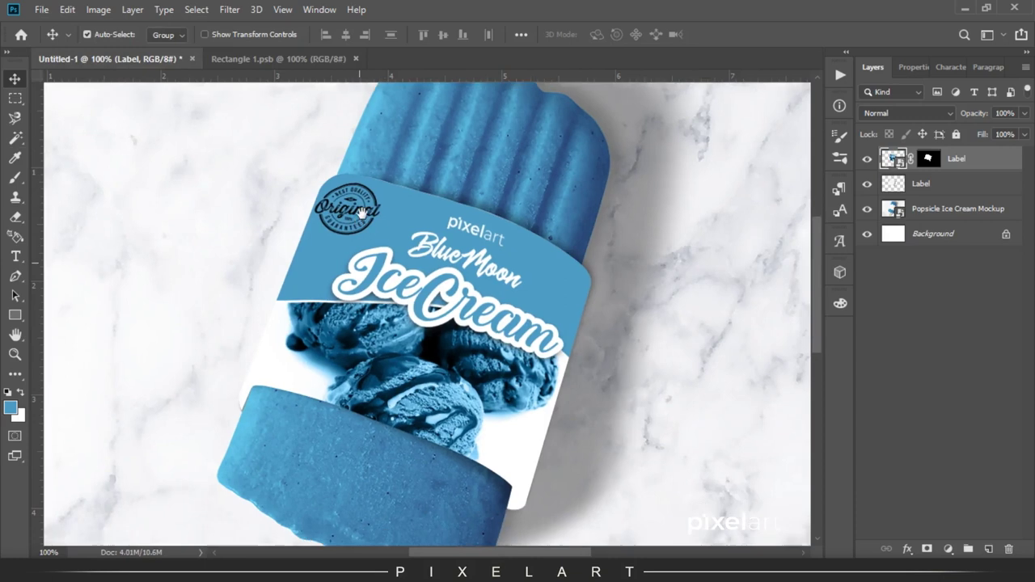
left_click(877, 115)
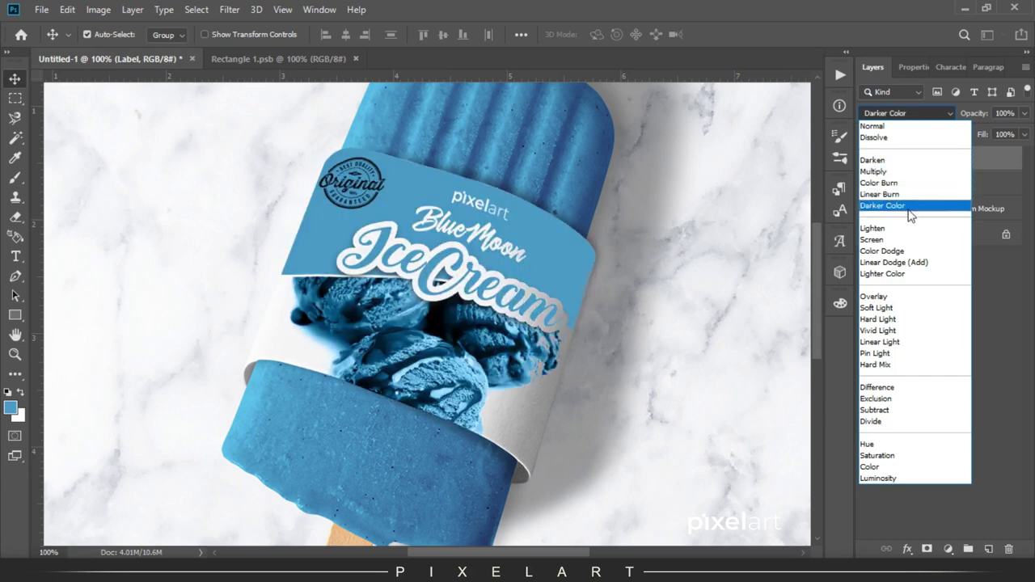
Set the Label layer to Linear Burn, then zoom in on the wooden stick
left_click(908, 199)
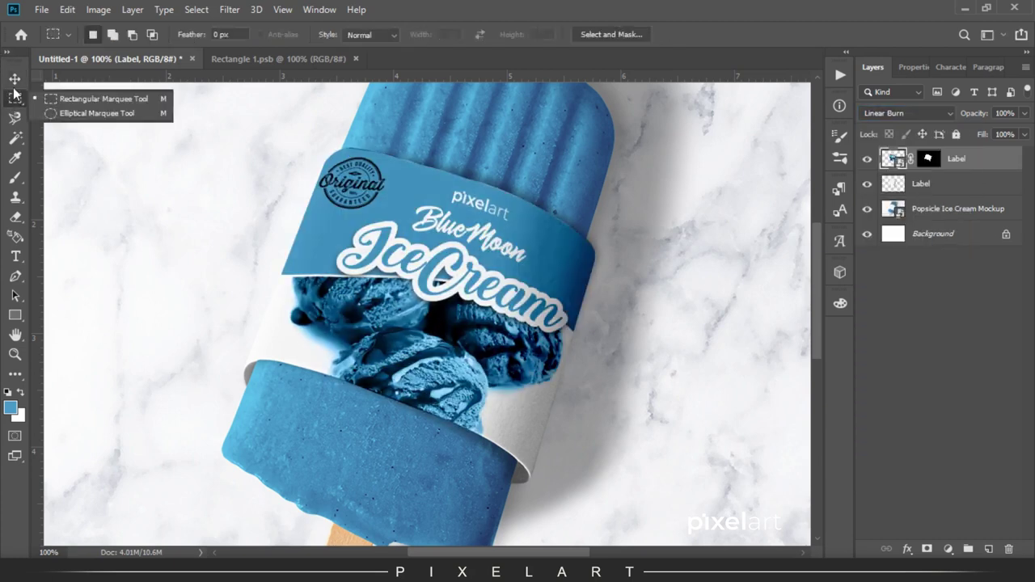
left_click_drag(412, 341, 429, 81)
key("ctrl+plus")
left_click(315, 386)
key("p")
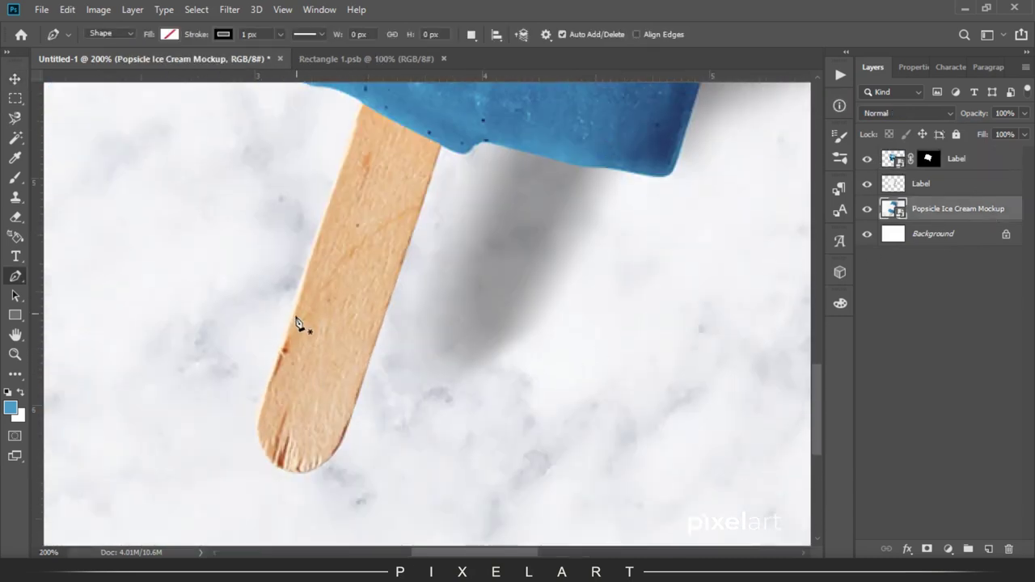
Trace a four-sided section of the stick and copy it from the mockup layer
left_click(371, 368)
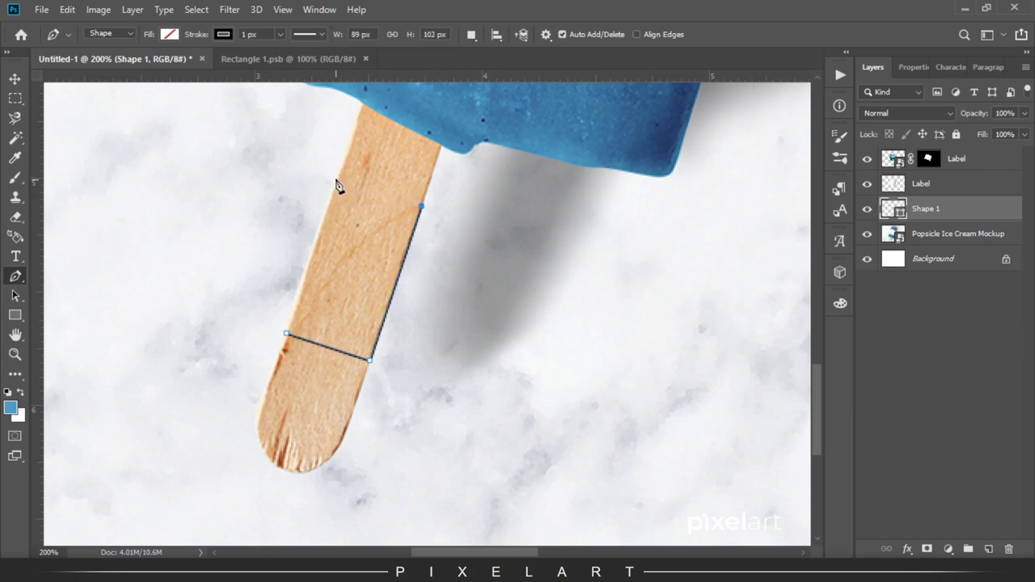
left_click(287, 334)
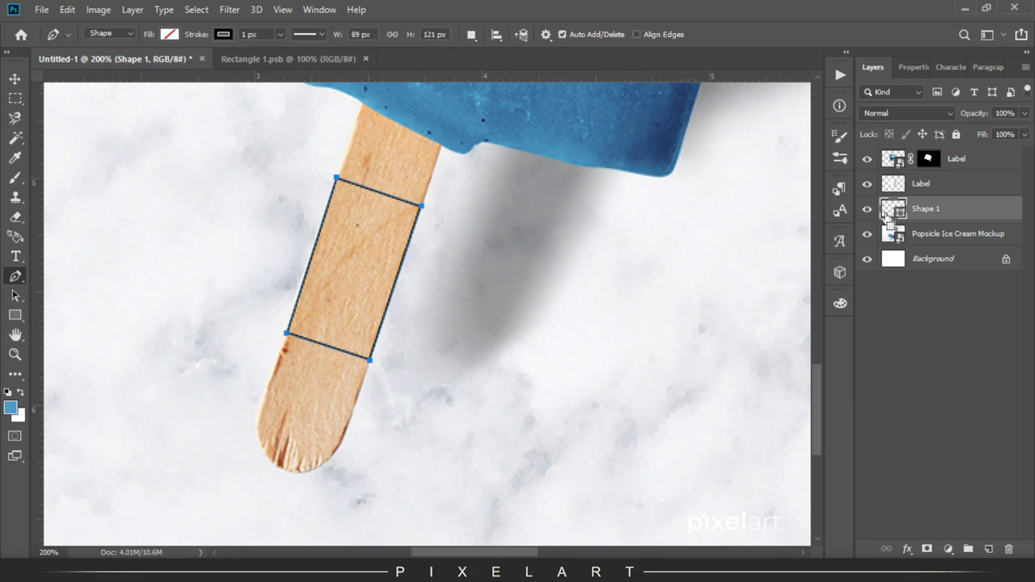
left_click(891, 209, "ctrl")
left_click(959, 233)
left_click(67, 9)
left_click(103, 110)
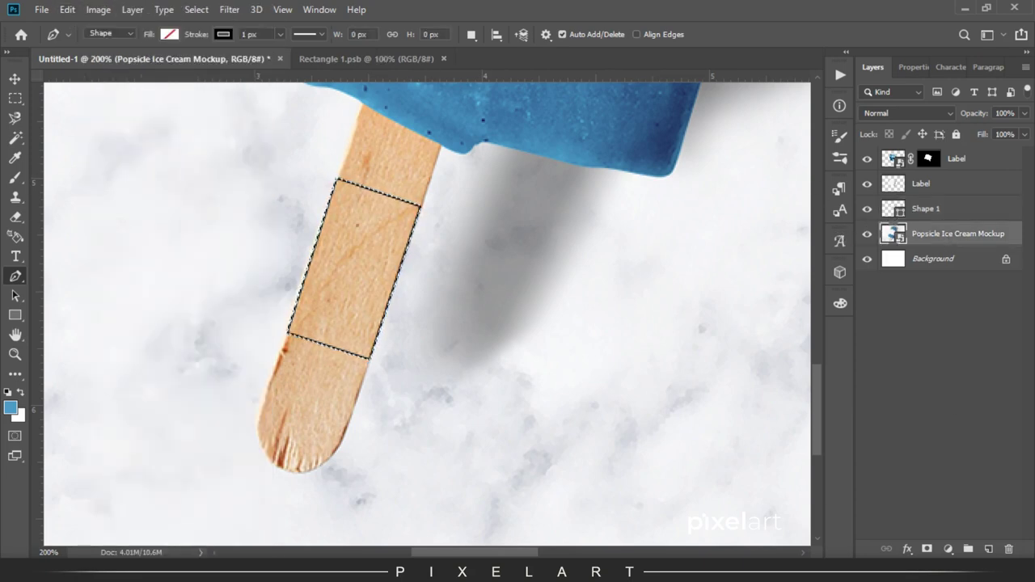
Paste the stick section in place on a new layer and delete Shape 1
key("ctrl+shift+alt+n")
left_click(67, 9)
left_click(297, 167)
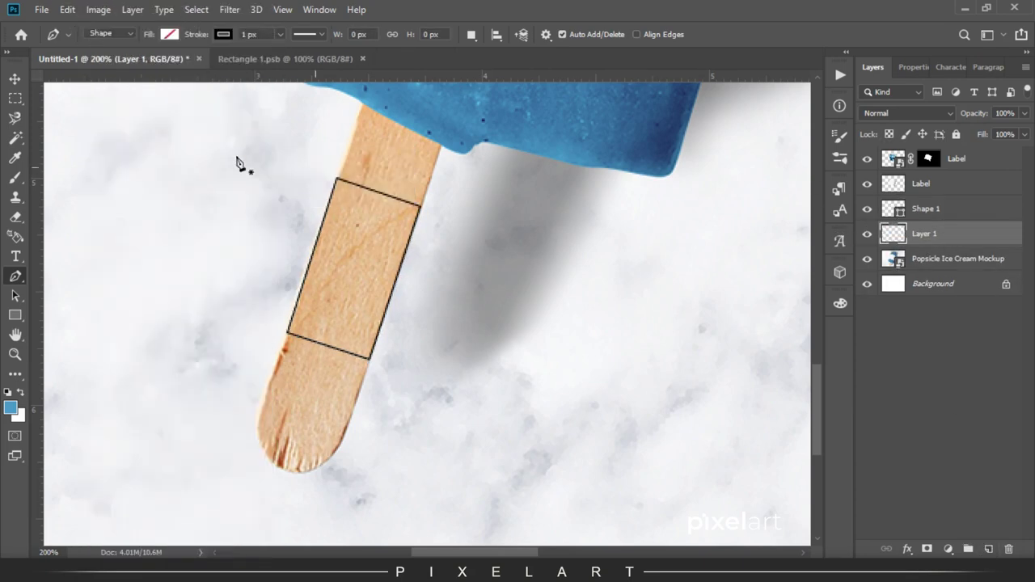
key("v")
left_click(926, 209)
left_click(1009, 549)
left_click(867, 234)
left_click(867, 233)
left_click(14, 315)
left_click_drag(247, 148, 421, 400)
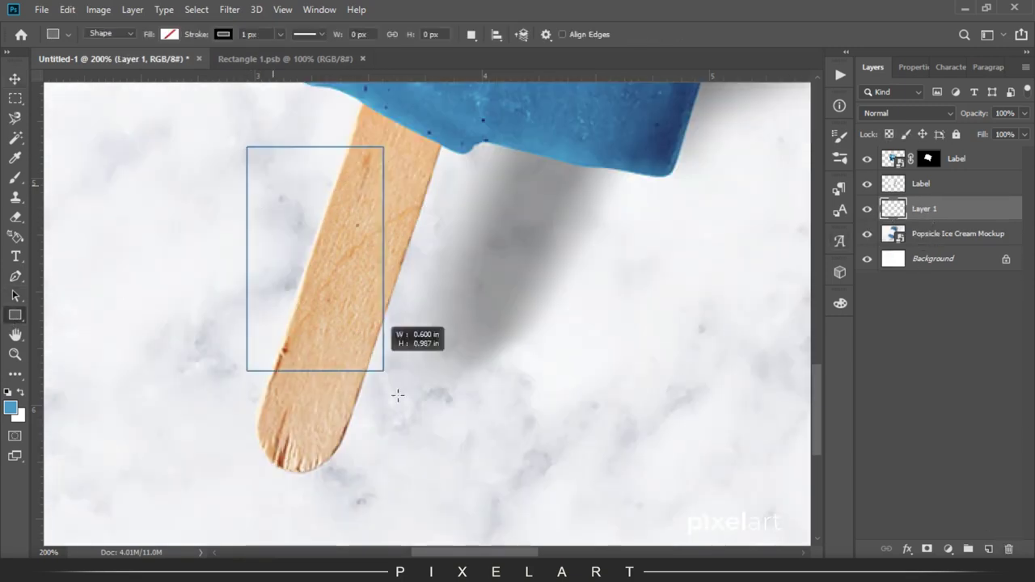
Give the rectangle no stroke and a light blue fill
left_click(894, 162)
left_click(880, 191)
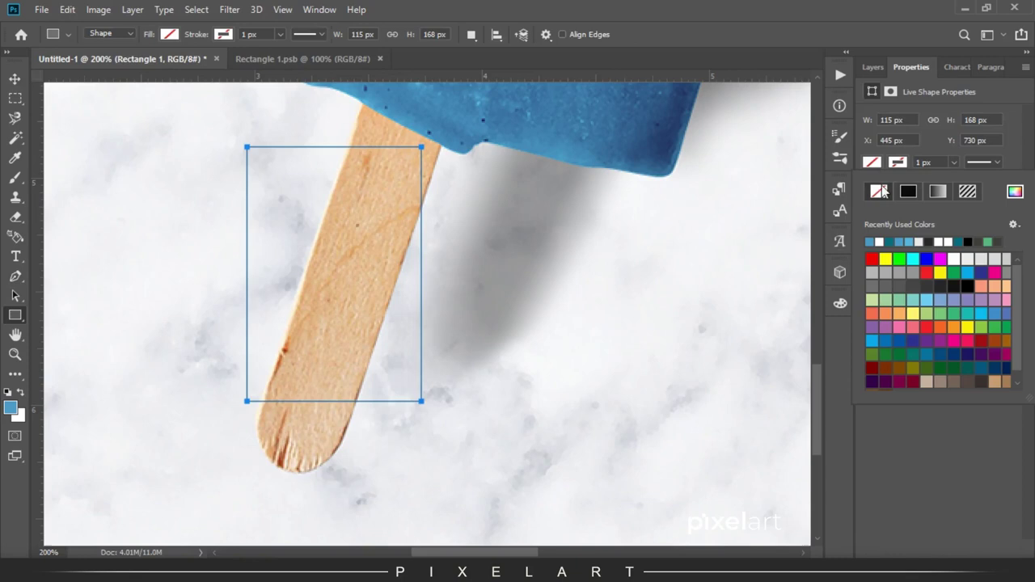
left_click(874, 163)
left_click(873, 163)
left_click(870, 241)
Convert Rectangle 1 to a Smart Object and lower its opacity to 39%
left_click(14, 78)
left_click(873, 67)
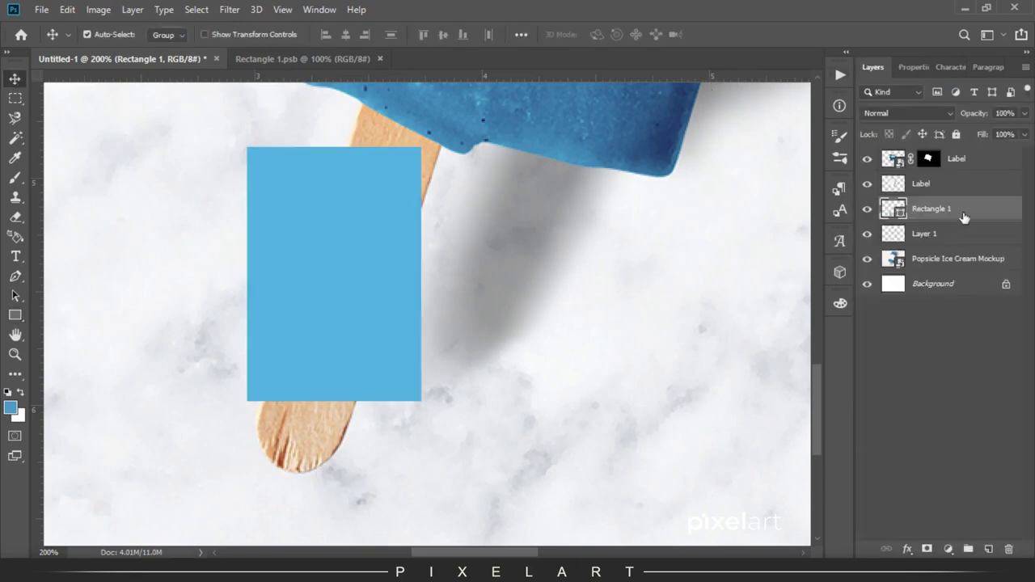
right_click(962, 211)
left_click(881, 212)
left_click_drag(973, 110, 934, 113)
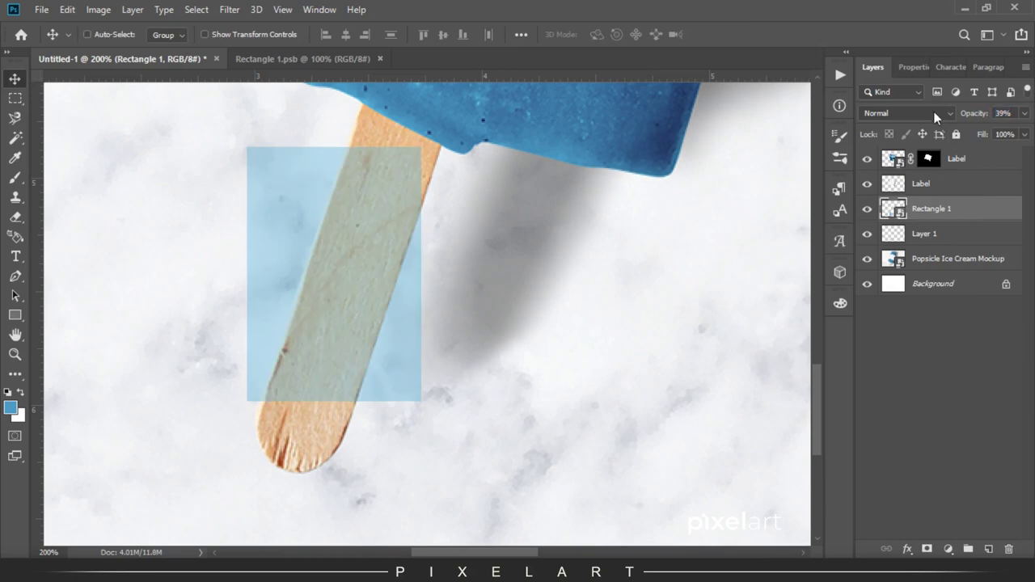
Rotate the rectangle about 16.74° to the stick's angle and narrow it
key("ctrl+t")
left_click_drag(480, 111, 522, 158)
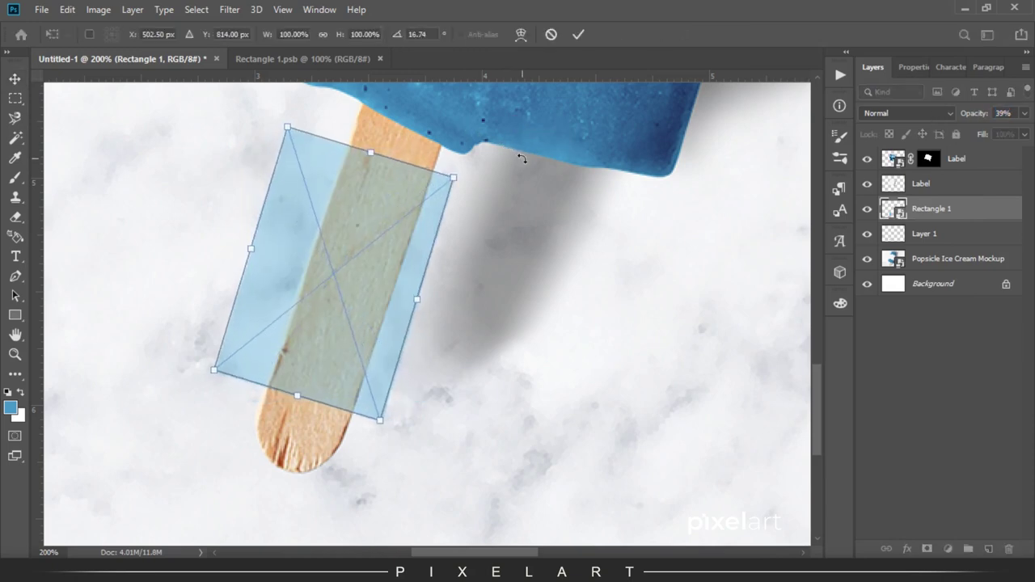
key("Return")
key("ctrl+t")
left_click_drag(287, 127, 321, 177)
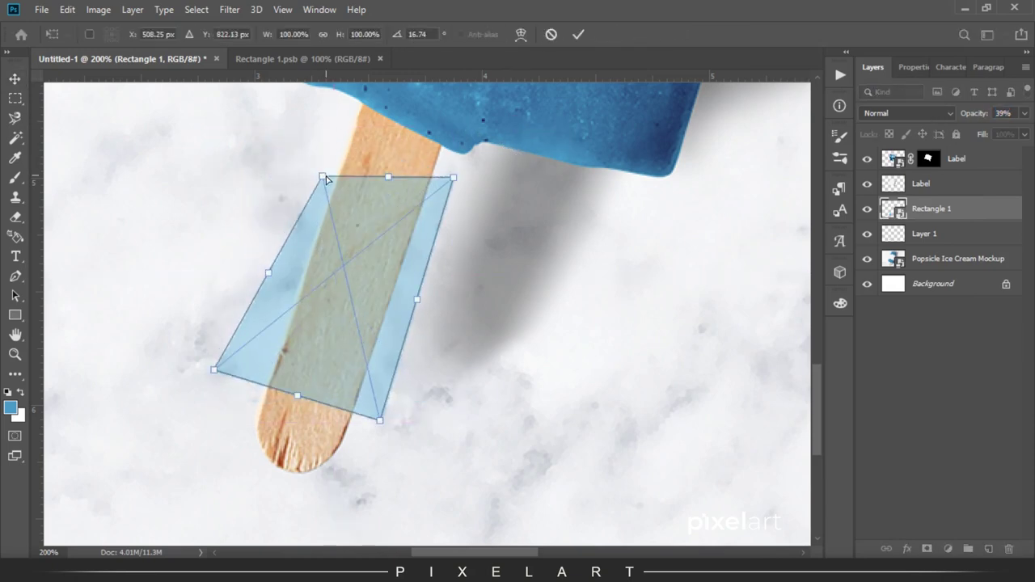
key("ctrl+z")
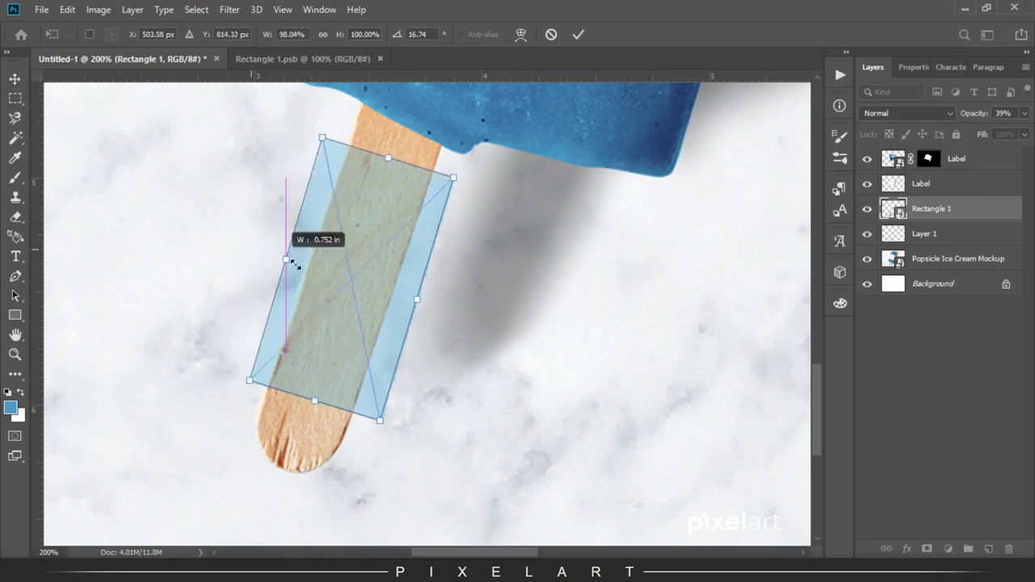
left_click_drag(240, 254, 299, 264)
left_click_drag(432, 291, 403, 300)
left_click_drag(390, 159, 378, 188)
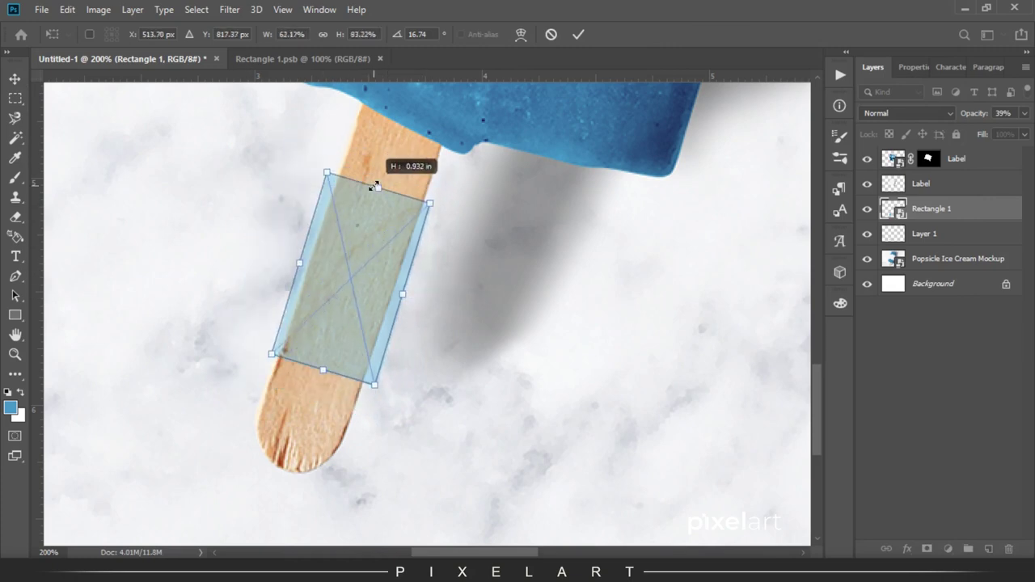
key("Return")
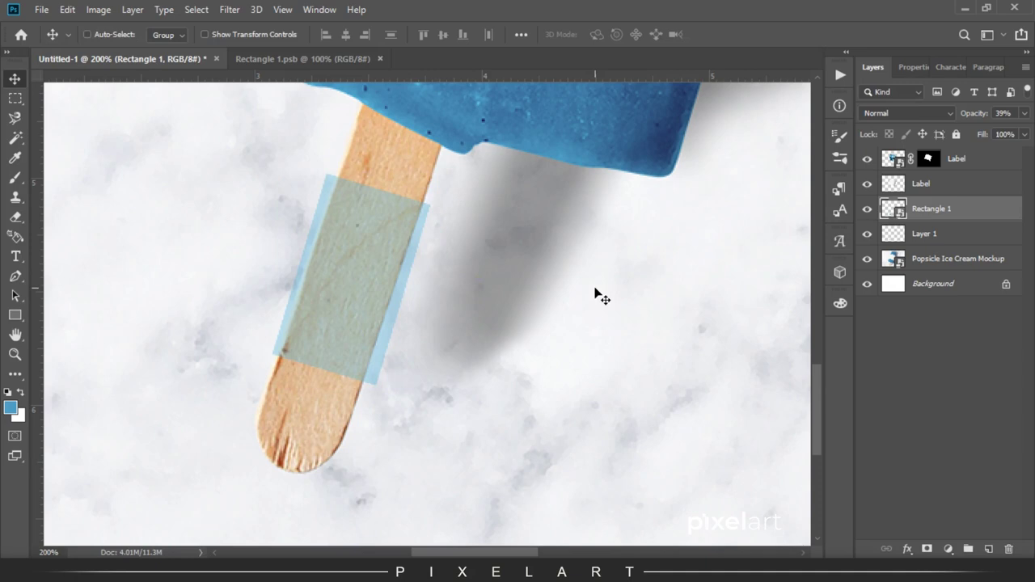
Fine-tune the rectangle's edges and corners to fit the stick exactly
key("ctrl+plus")
key("ctrl+t")
left_click_drag(393, 289, 380, 283)
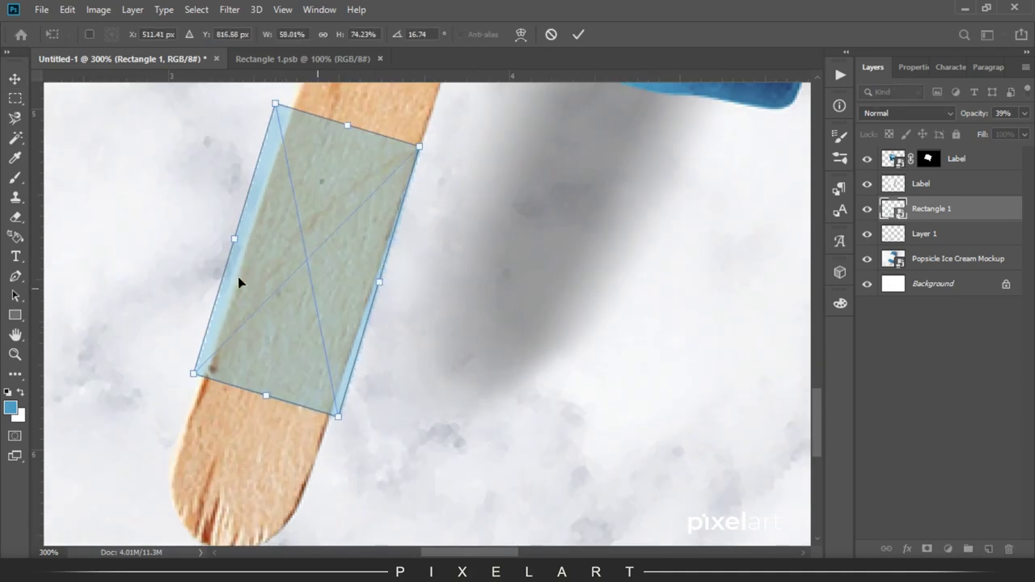
left_click_drag(235, 239, 240, 243)
left_click_drag(285, 112, 288, 114)
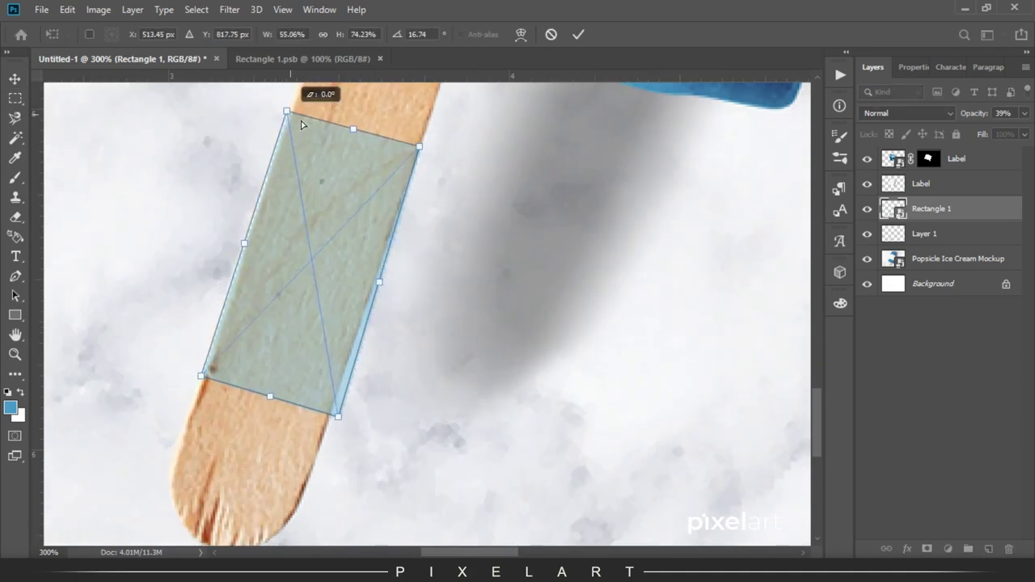
left_click_drag(340, 416, 337, 419)
key("Return")
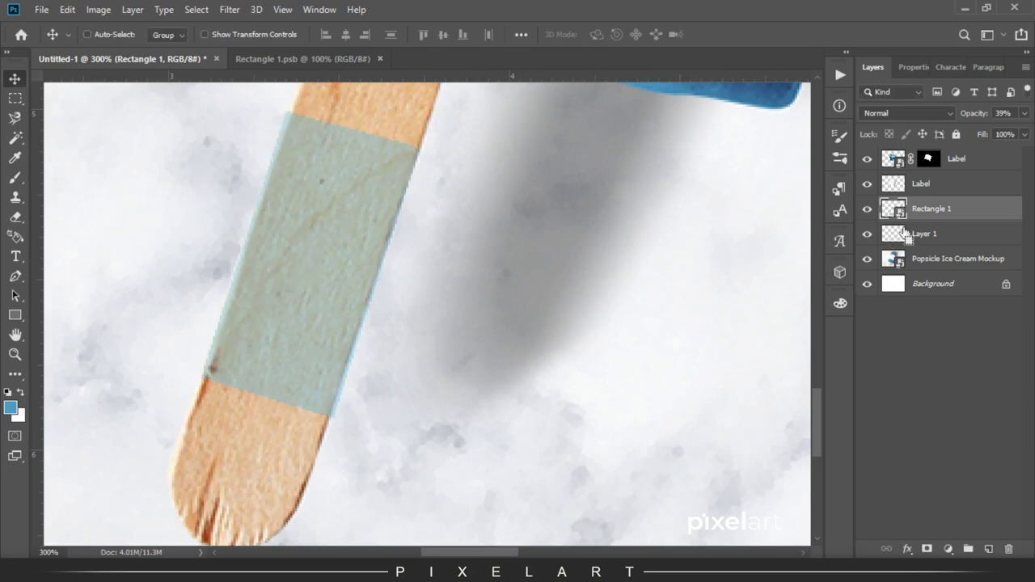
left_click(894, 234, "ctrl")
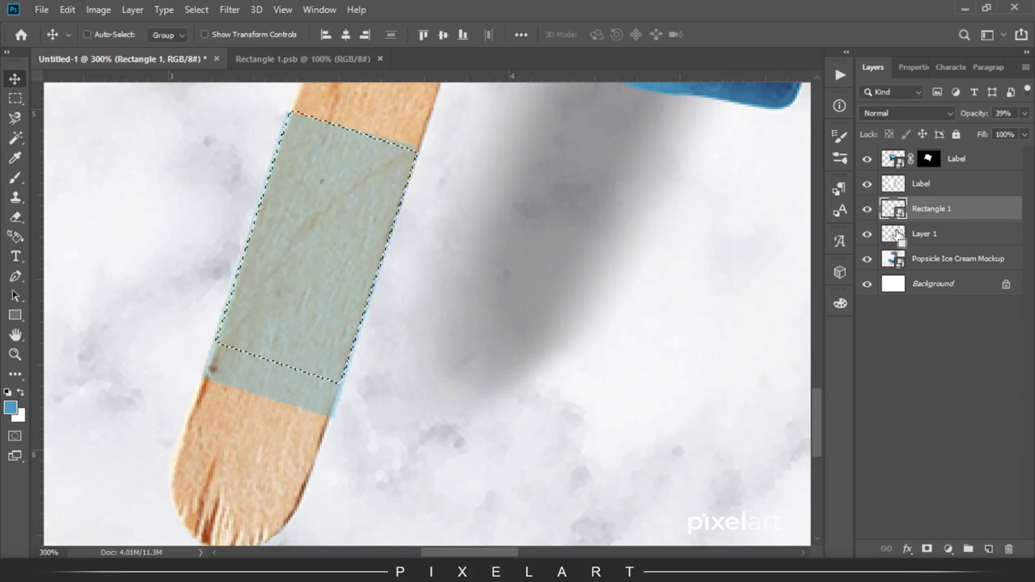
Mask the rectangle to the stick's shape and open its smart object with the rectangle hidden
left_click(927, 549)
double_click(896, 209)
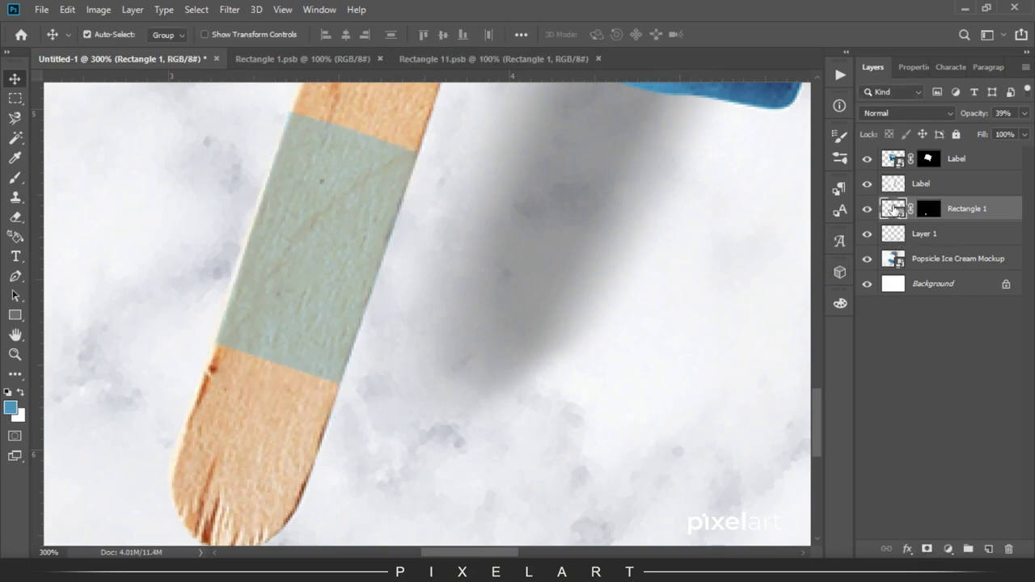
left_click(421, 55)
left_click(867, 162)
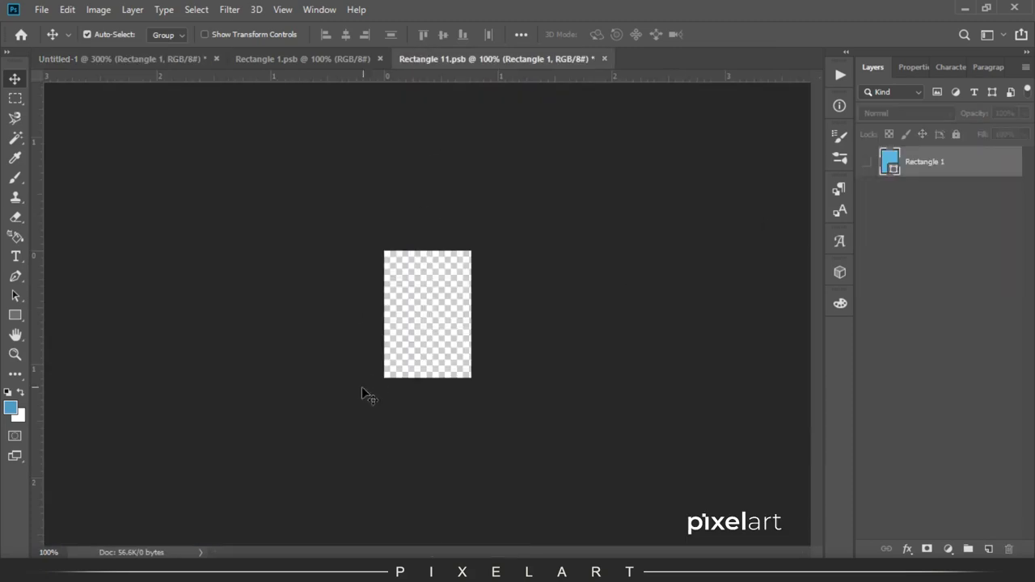
Place the pixelart logo in the smart object, rotated -90° to run vertically
key("alt+Tab")
mouse_move(212, 185)
left_mouse_down()
mouse_move(293, 566)
mouse_move(408, 317)
left_mouse_up()
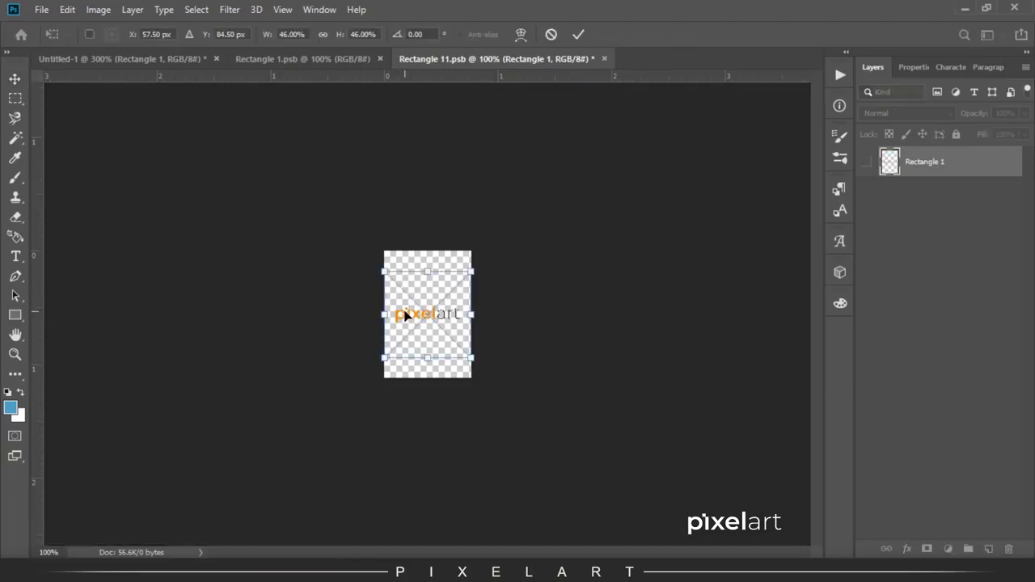
left_click_drag(484, 261, 375, 253)
left_click_drag(490, 270, 491, 268)
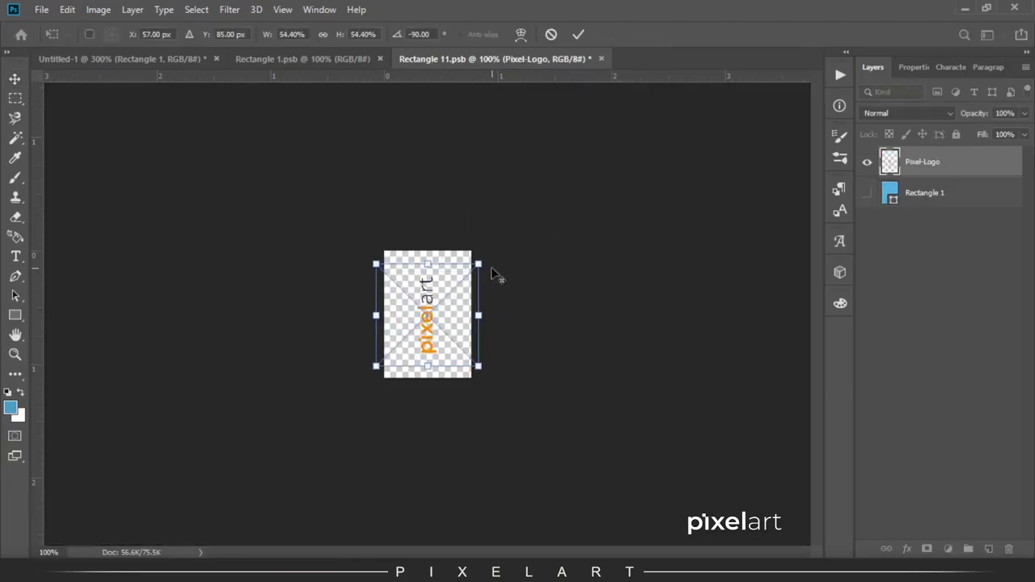
key("Return")
key("ctrl+plus")
key("ctrl+plus")
Set the background colour to a dark brown shade
key("i")
left_click(18, 415)
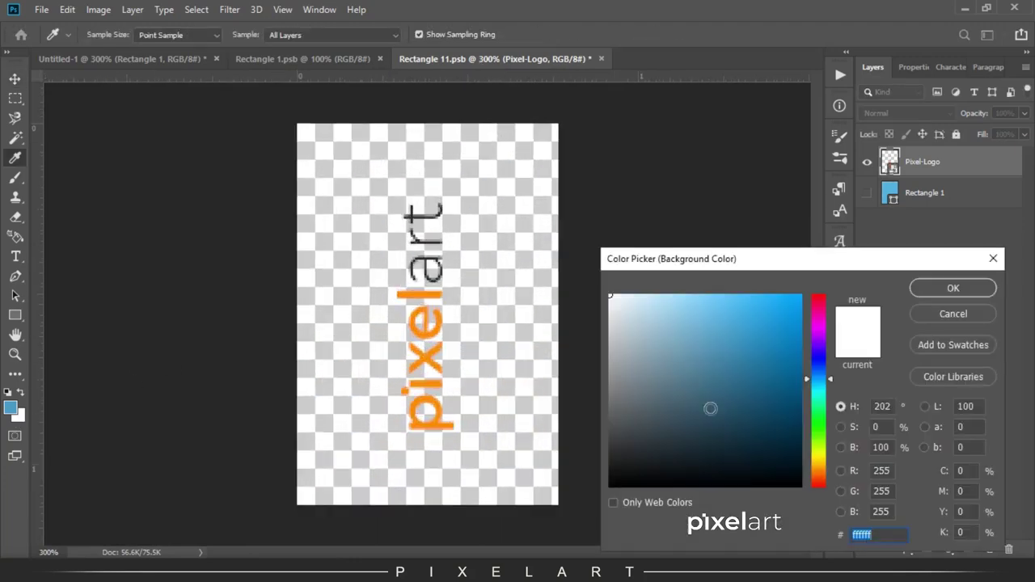
left_click_drag(821, 380, 821, 469)
left_click(795, 415)
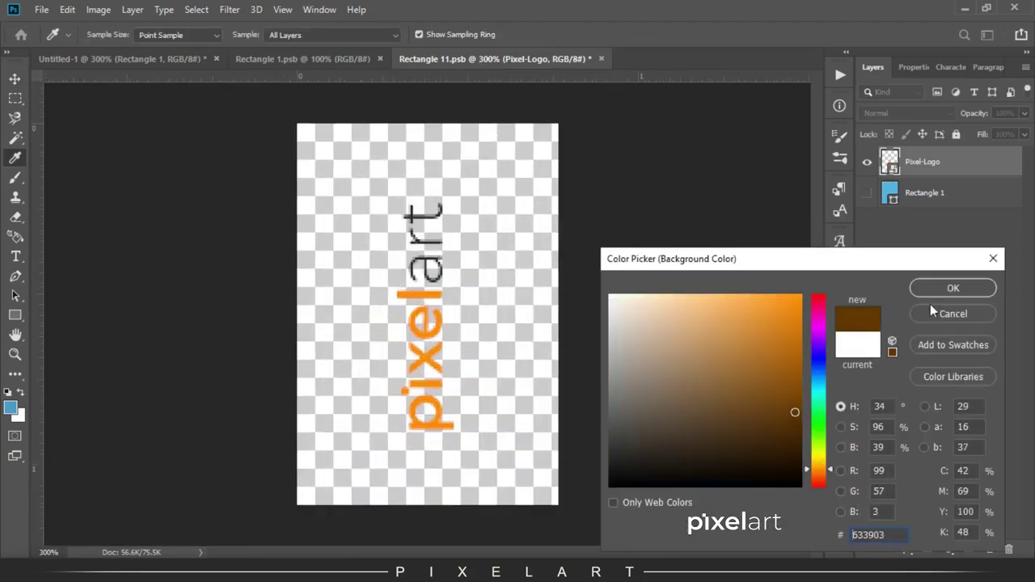
left_click(952, 288)
Fill the logo's outline dark brown on a new layer and hide the original Pixel-Logo
key("v")
left_click(890, 161, "ctrl")
left_click(988, 549)
key("ctrl+BackSpace")
key("ctrl+d")
left_click(866, 193)
key("5")
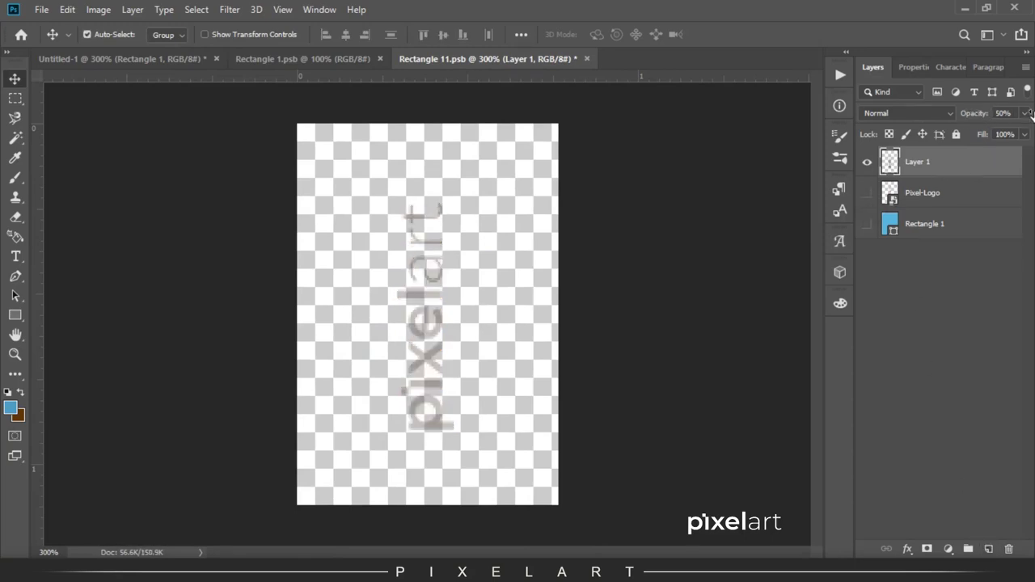
key("0")
Save the Rectangle 11.psb smart object and return to the mockup
left_click(41, 9)
left_click(85, 151)
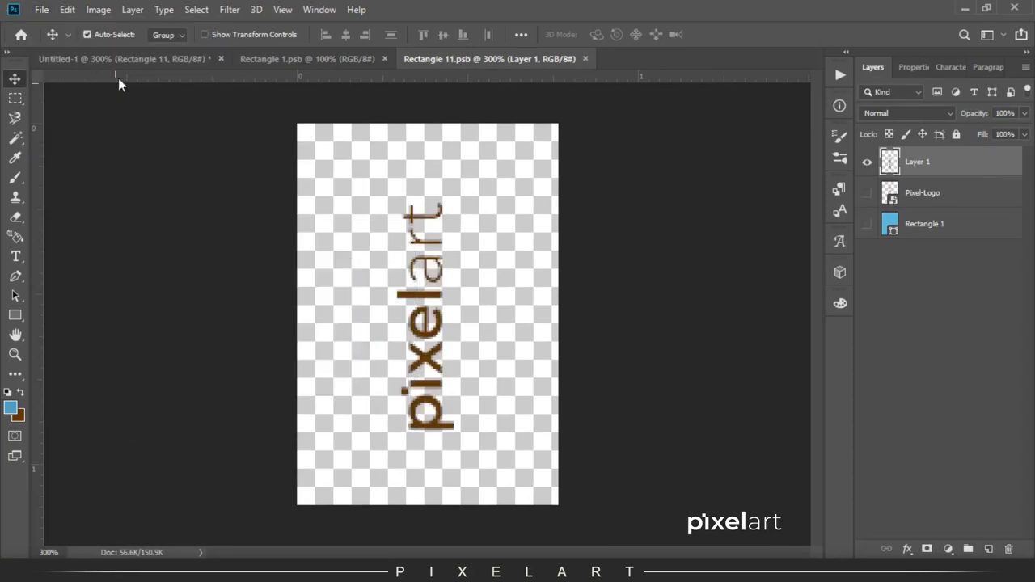
left_click(124, 57)
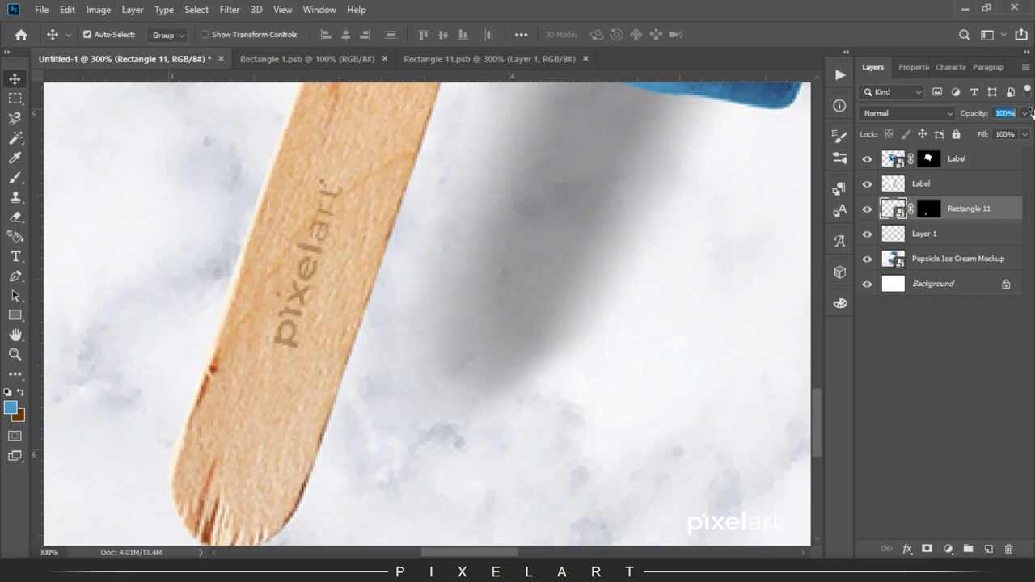
Shorten the brown logo's height, save, and check it on the mockup
left_click(454, 61)
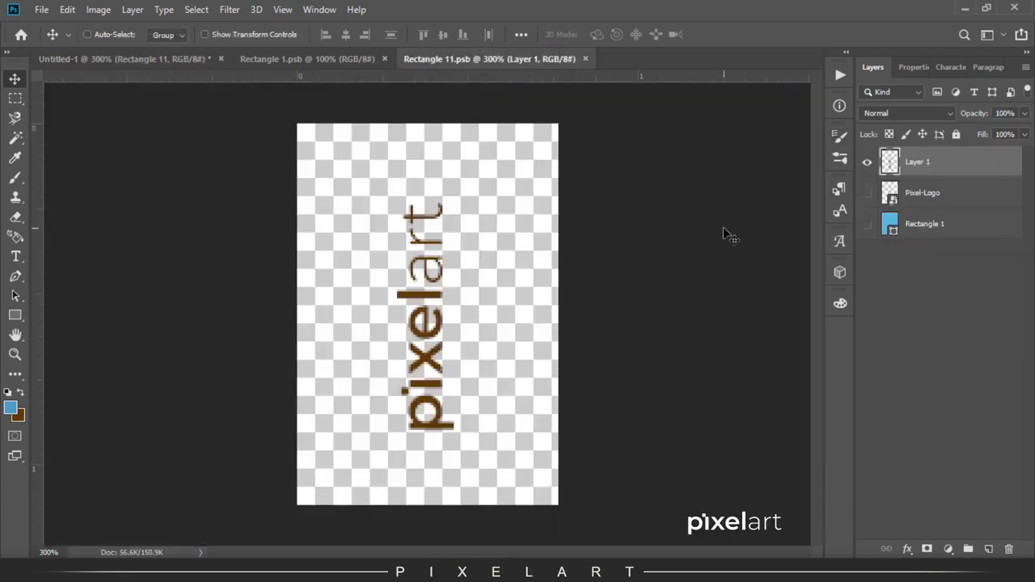
key("ctrl+t")
left_click_drag(425, 202, 426, 231)
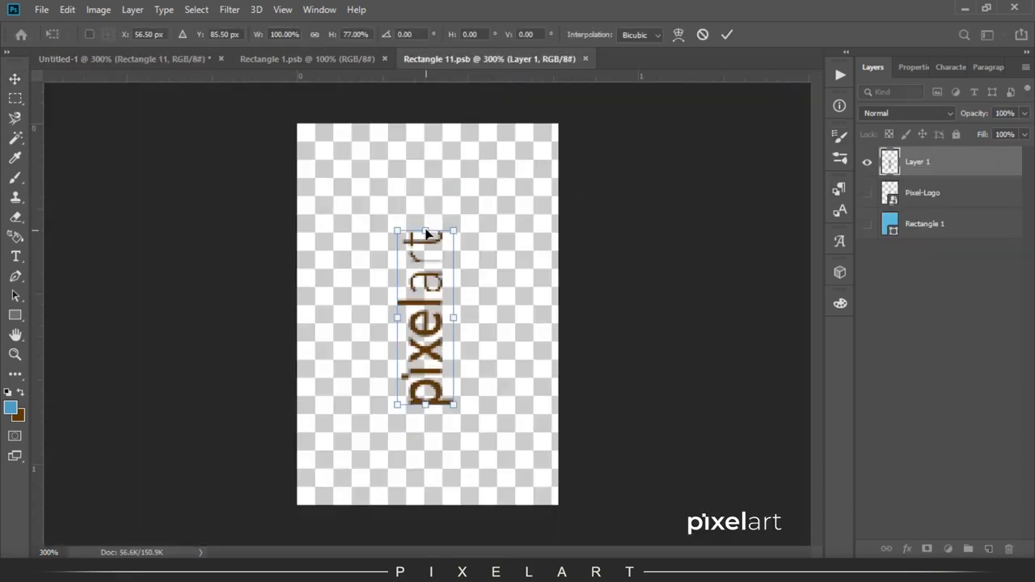
key("Return")
left_click(41, 9)
left_click(74, 153)
left_click(122, 59)
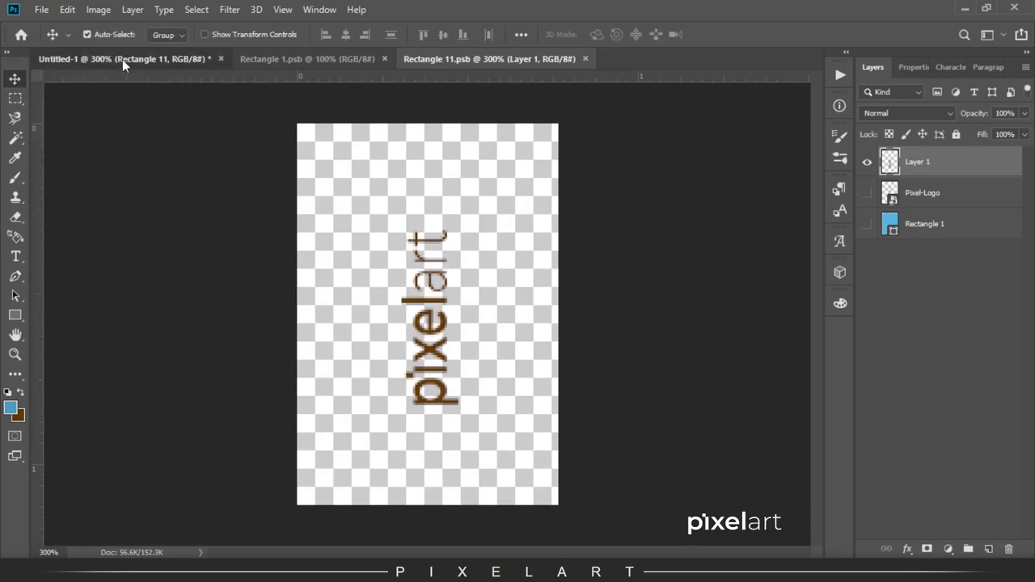
Enlarge the brown logo in the Rectangle 11.psb document
left_click(480, 59)
key("ctrl+t")
left_click_drag(458, 203, 503, 210)
key("Return")
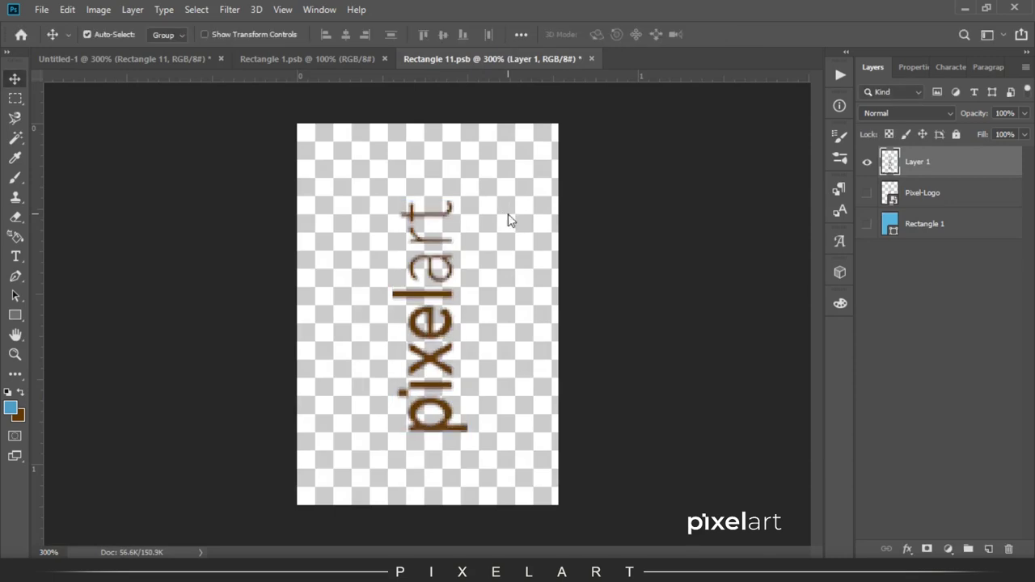
Hide the brown layer and scale the original Pixel-Logo up, squashing it vertically
left_click(867, 162)
left_click(866, 193)
left_click(920, 194)
key("ctrl+t")
left_click_drag(578, 162, 664, 128)
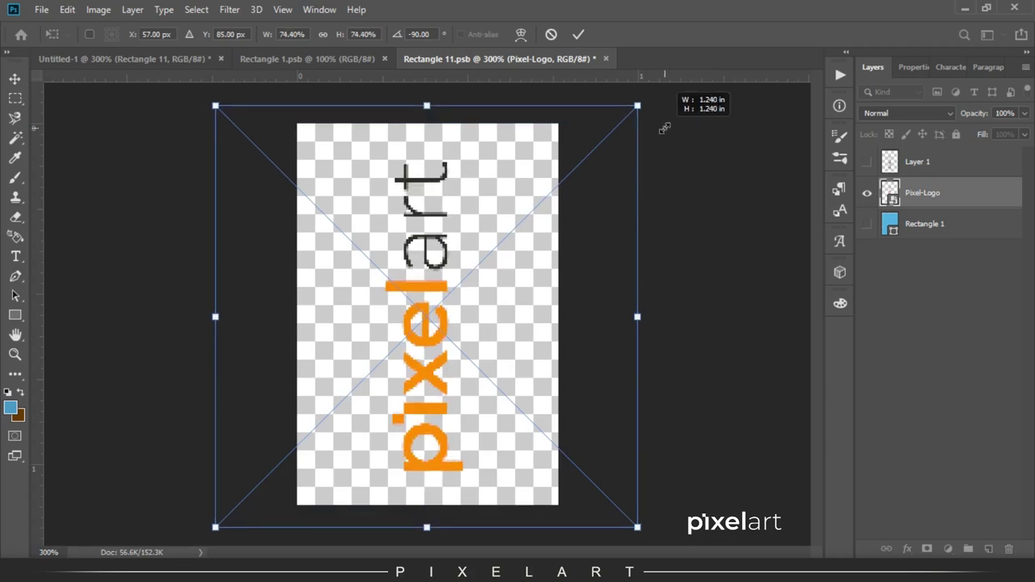
left_click_drag(440, 101, 440, 134)
key("Return")
Fill the resized logo's outline dark brown on a new Layer 2
left_click(889, 192, "ctrl")
left_click(990, 549)
key("ctrl+BackSpace")
key("ctrl+d")
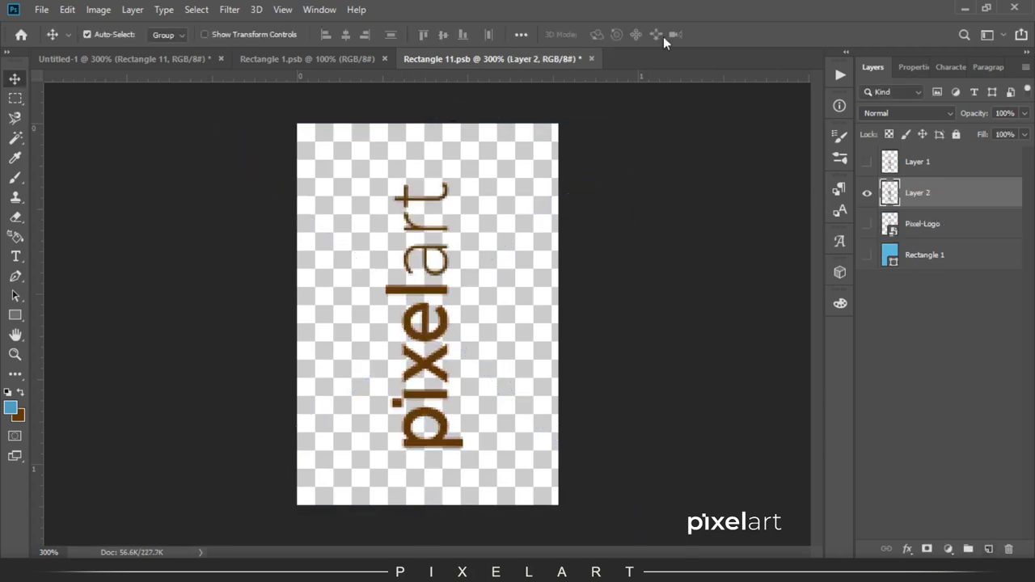
Save the smart object and view the larger logo on the whole popsicle
left_click(42, 9)
left_click(137, 149)
left_click(131, 57)
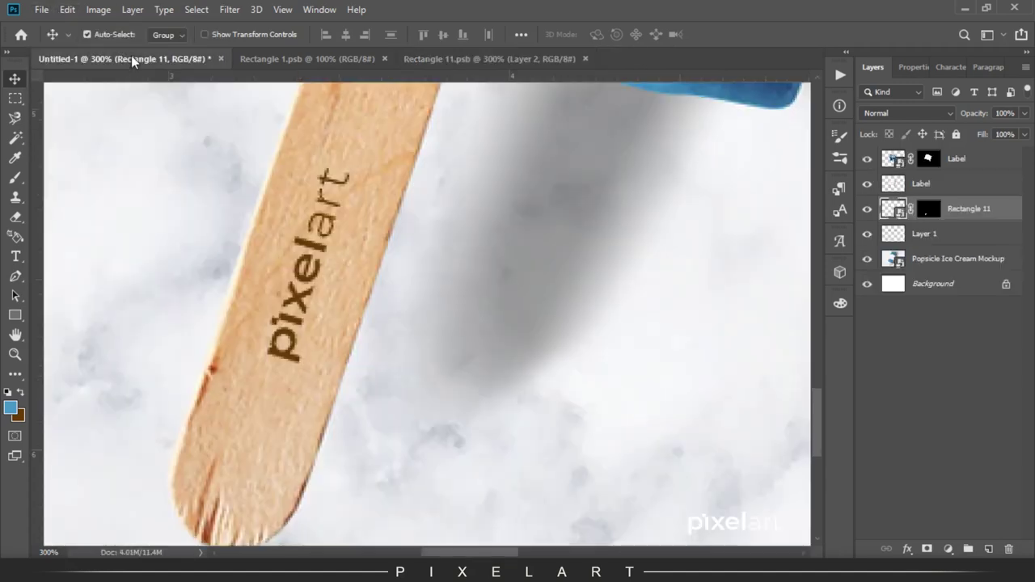
key("ctrl+minus")
key("ctrl+minus")
key("ctrl+minus")
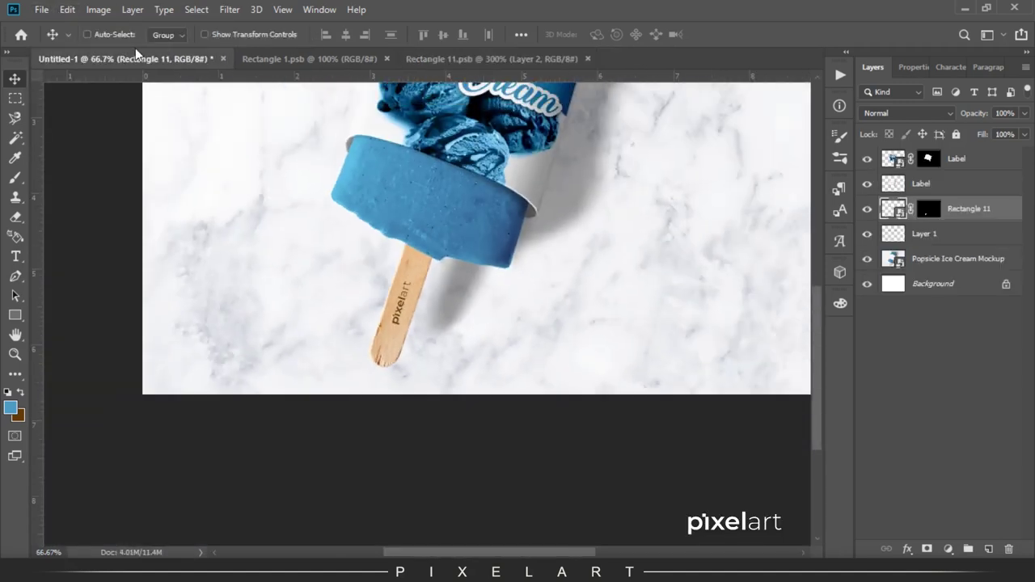
left_click(441, 55)
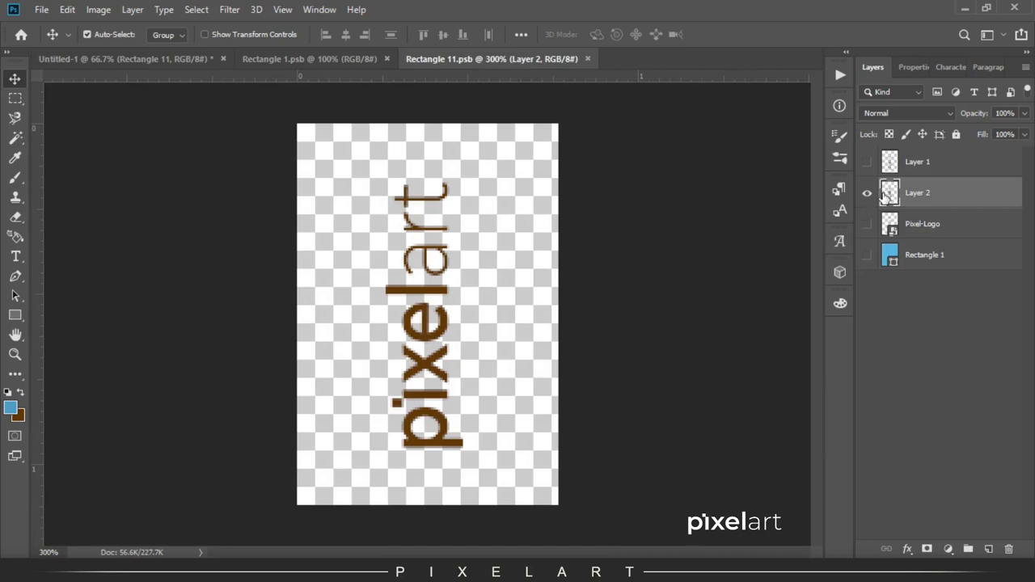
Delete the old logo layers, then show Pixel-Logo and enlarge it to fill more of the stick
left_click(951, 165, "shift")
key("Delete")
left_click(867, 162)
key("ctrl+t")
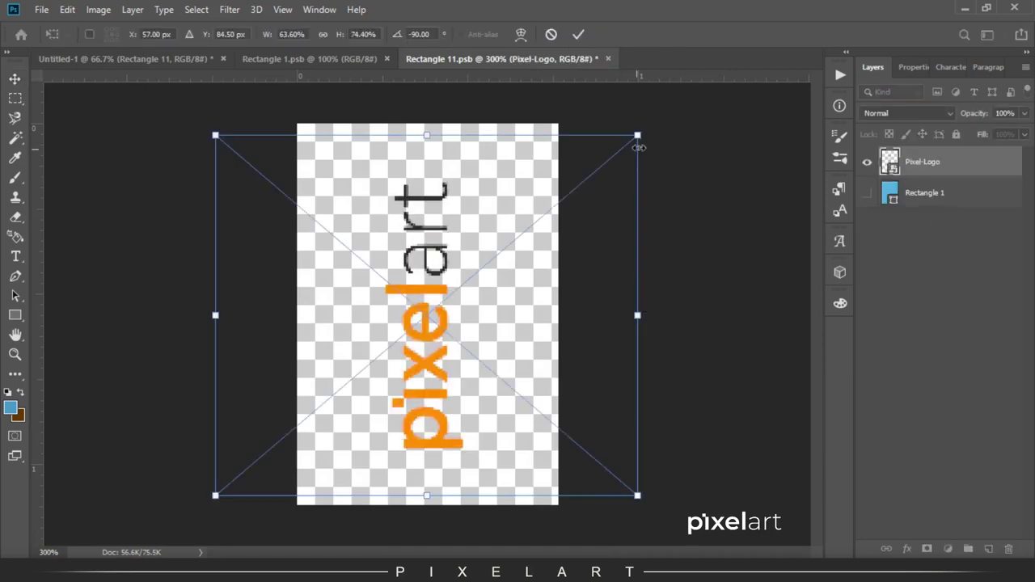
left_click_drag(639, 148, 740, 76)
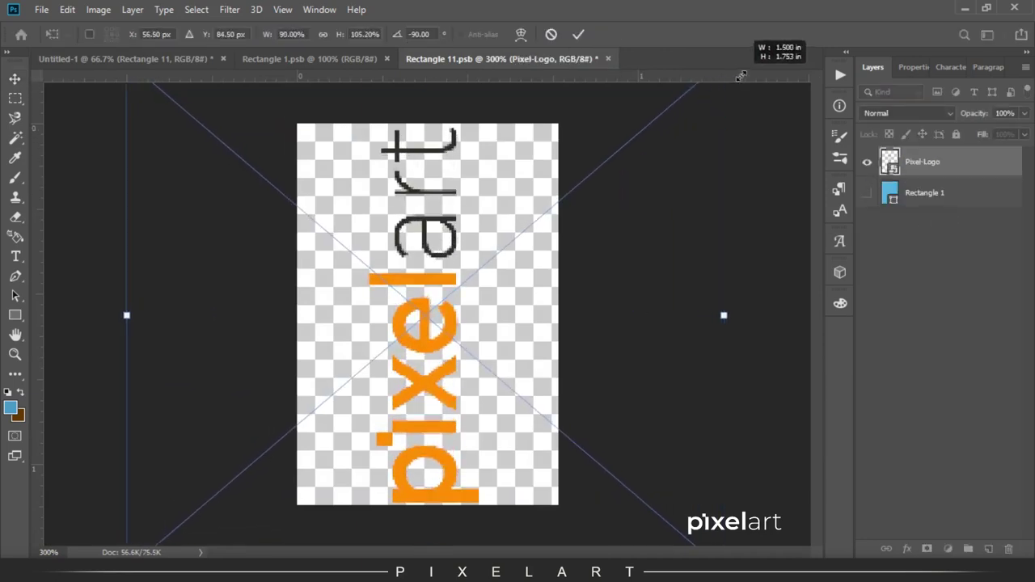
key("Return")
Fill the logo shape with brown on a new layer and hide the orange Pixel-Logo
left_click(890, 161, "ctrl")
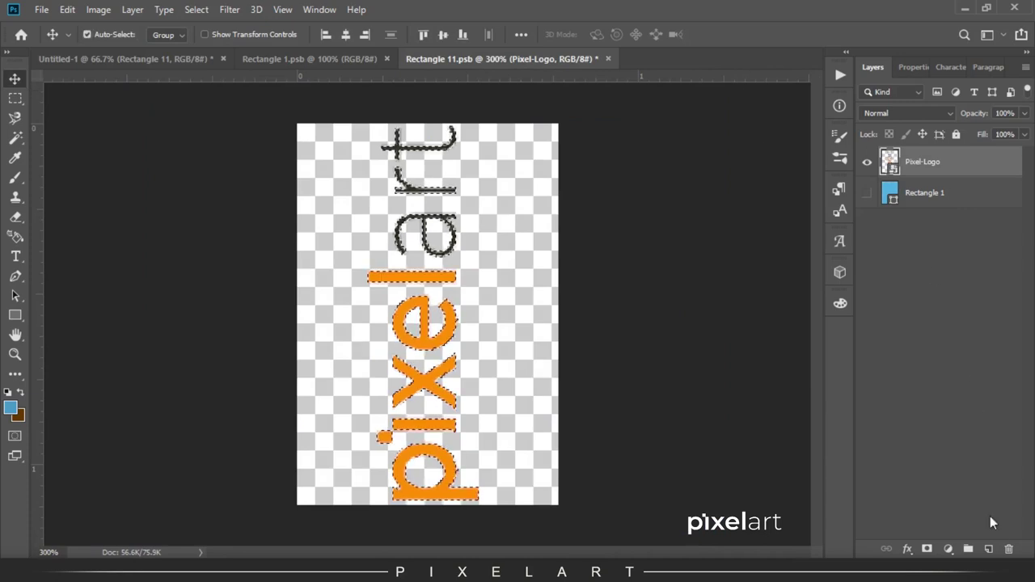
left_click(988, 549)
key("ctrl+BackSpace")
key("ctrl+d")
left_click(867, 192)
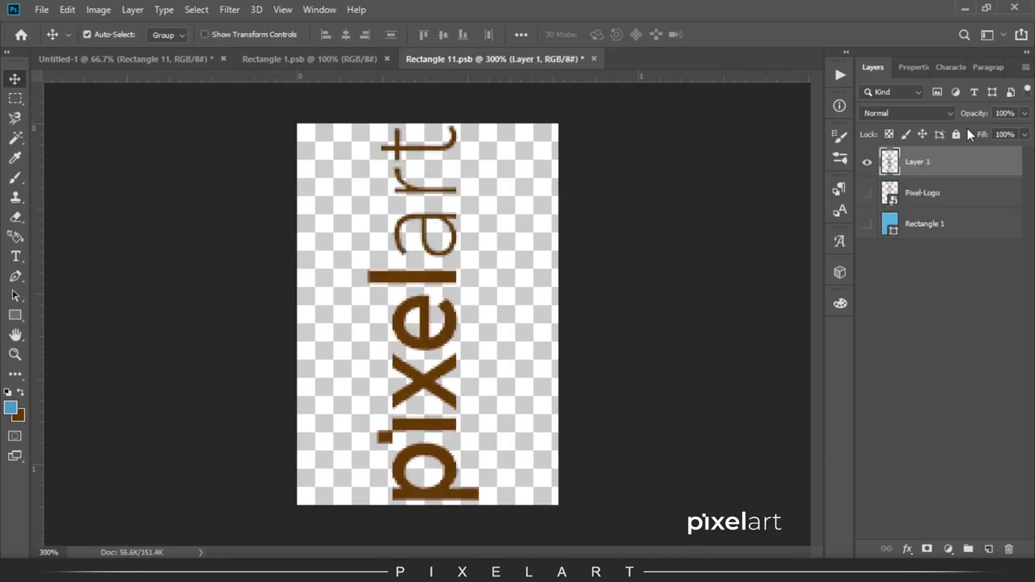
Save Rectangle 11.psb and check the brown logo on the Untitled-1 mockup
left_click(40, 10)
left_click(81, 157)
left_click(117, 58)
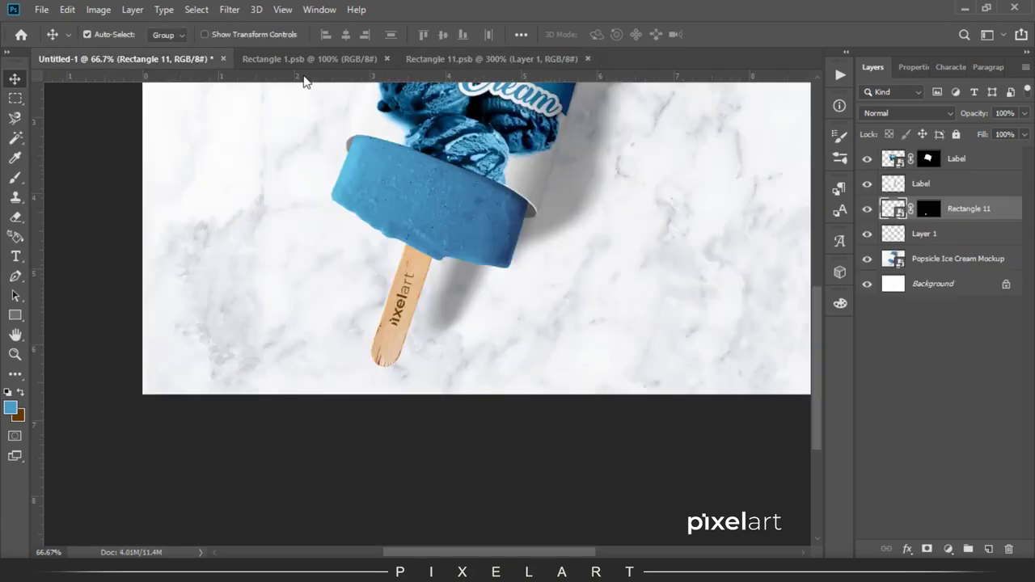
left_click(485, 58)
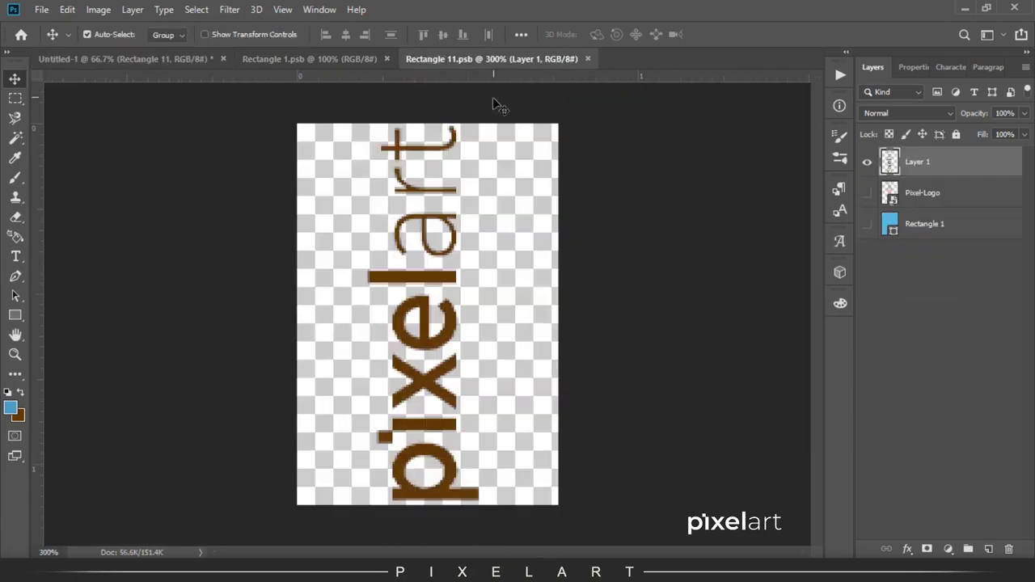
left_click(144, 56)
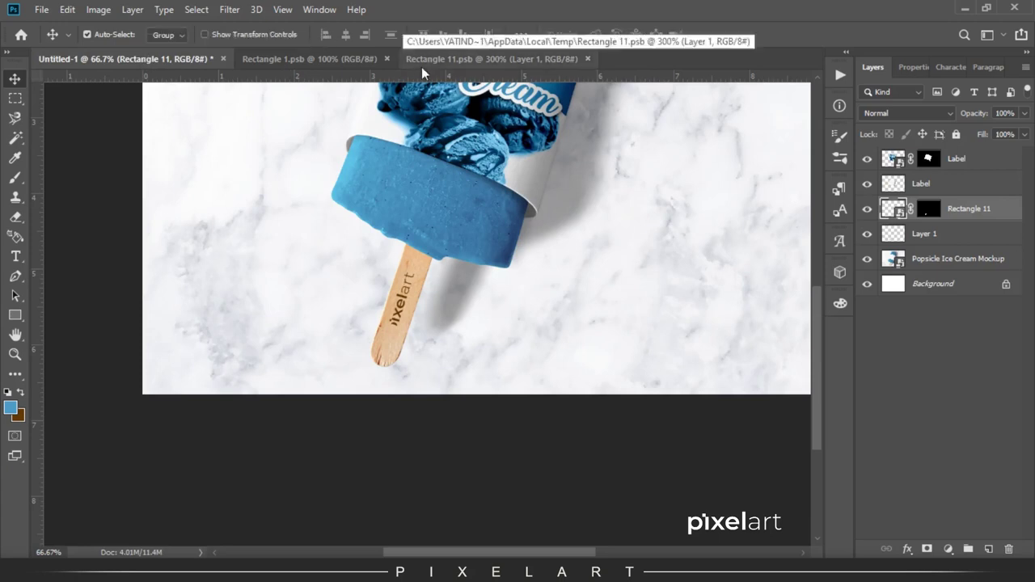
Narrow the brown logo slightly, save, and view it on the mockup
left_click(485, 59)
key("ctrl+t")
left_click_drag(482, 122, 473, 138)
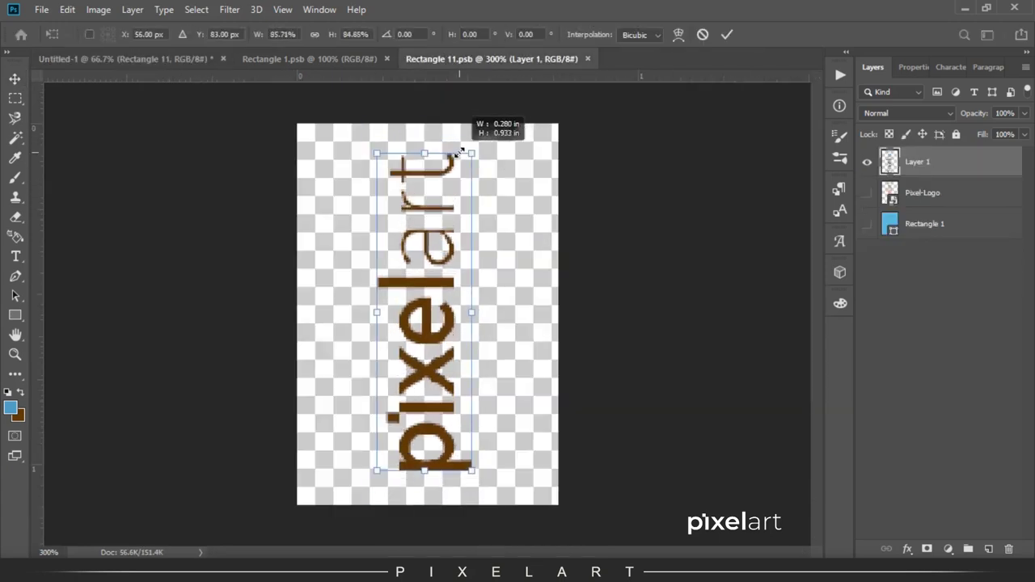
key("Return")
left_click(41, 9)
left_click(86, 151)
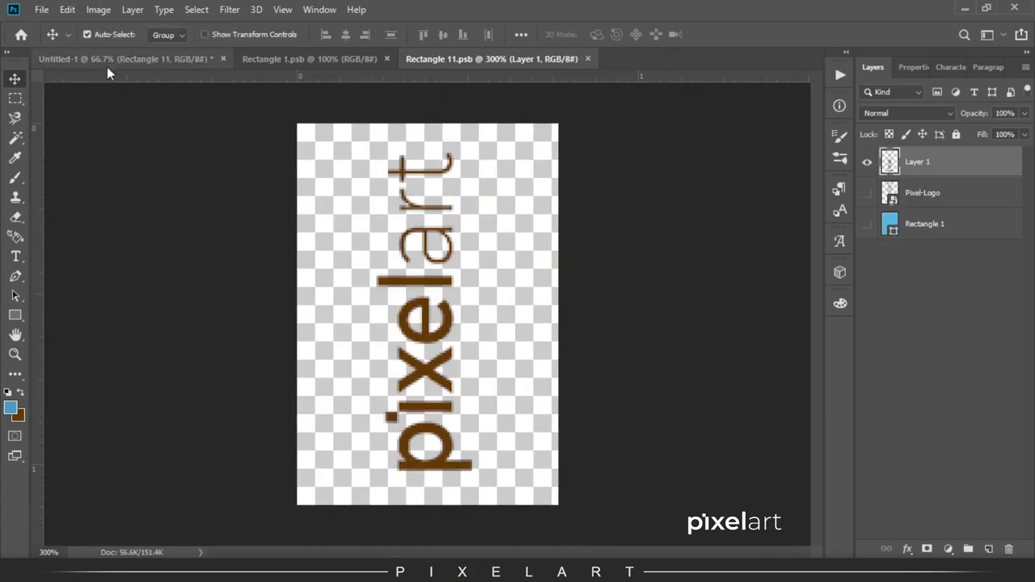
left_click(107, 58)
Undo the narrowing, save the stick logo, and zoom out to see the whole popsicle
left_click(441, 58)
key("ctrl+z")
left_click(41, 9)
left_click(73, 150)
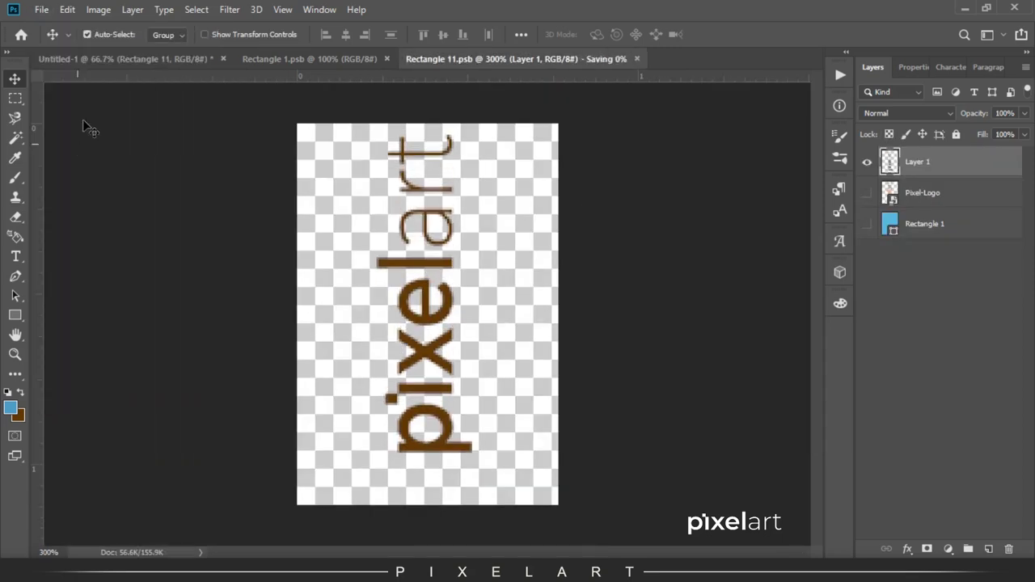
left_click(114, 59)
scroll(295, 228, "up", 3)
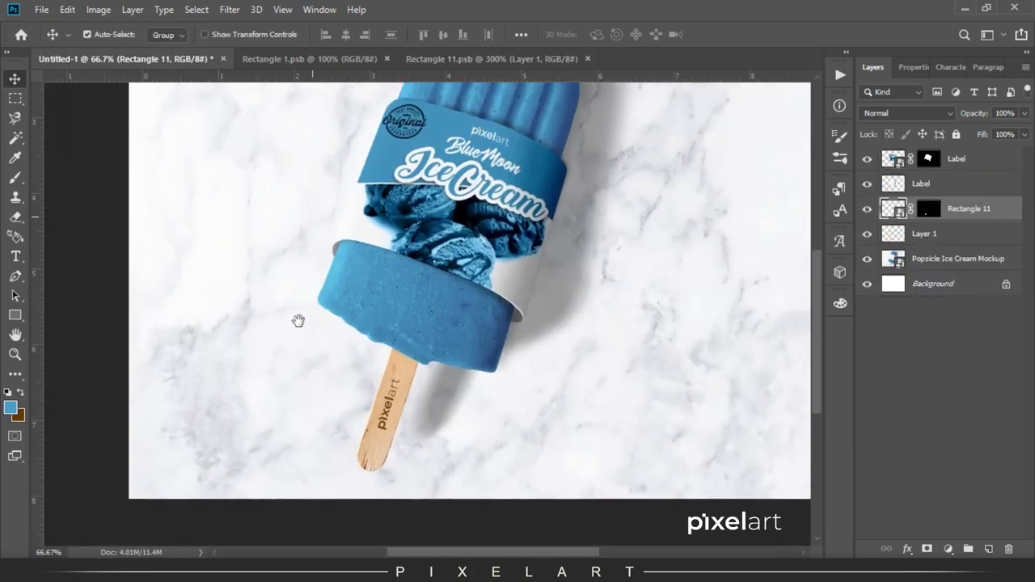
key("ctrl+minus")
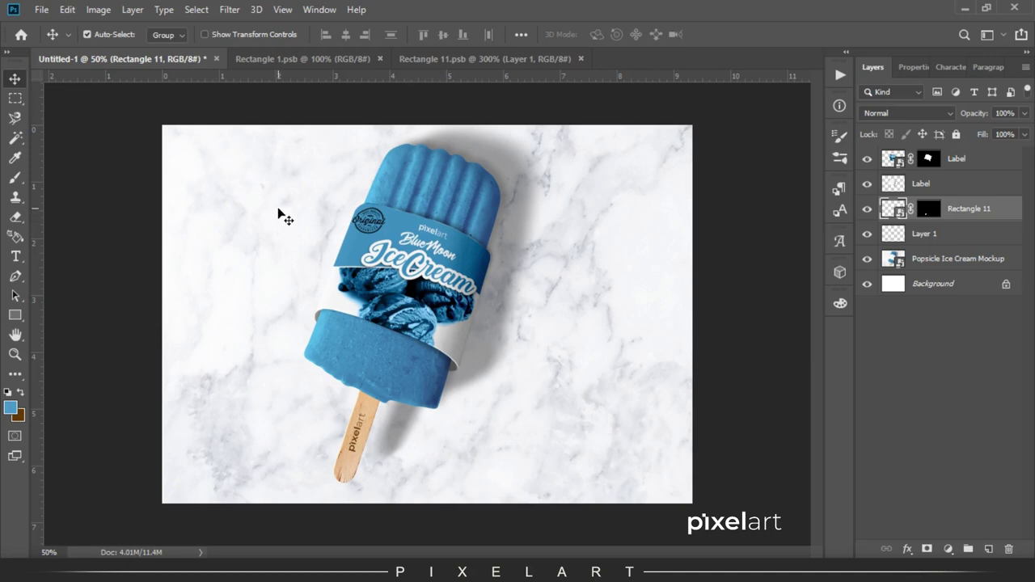
In Rectangle 1.psb, toggle Layer 5's visibility, give badge Layer 4 Divide blending, and save
left_click(282, 64)
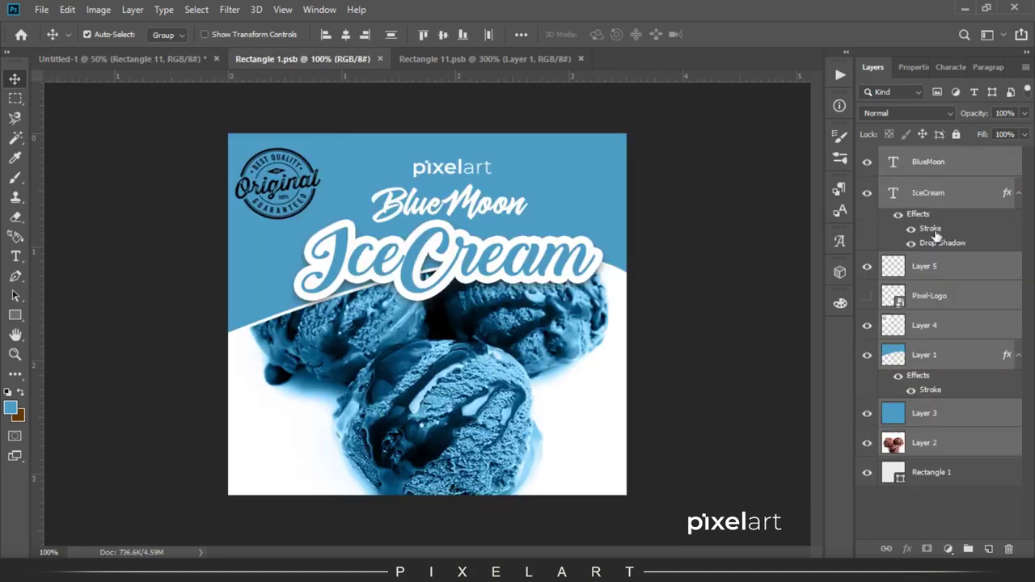
left_click(889, 265)
left_click(867, 266)
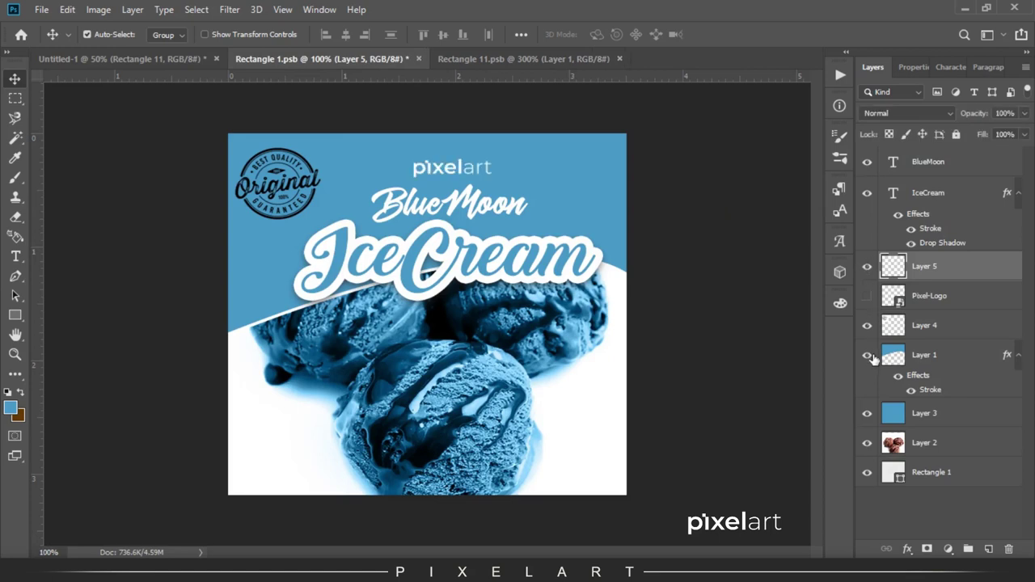
left_click(924, 325)
left_click(905, 114)
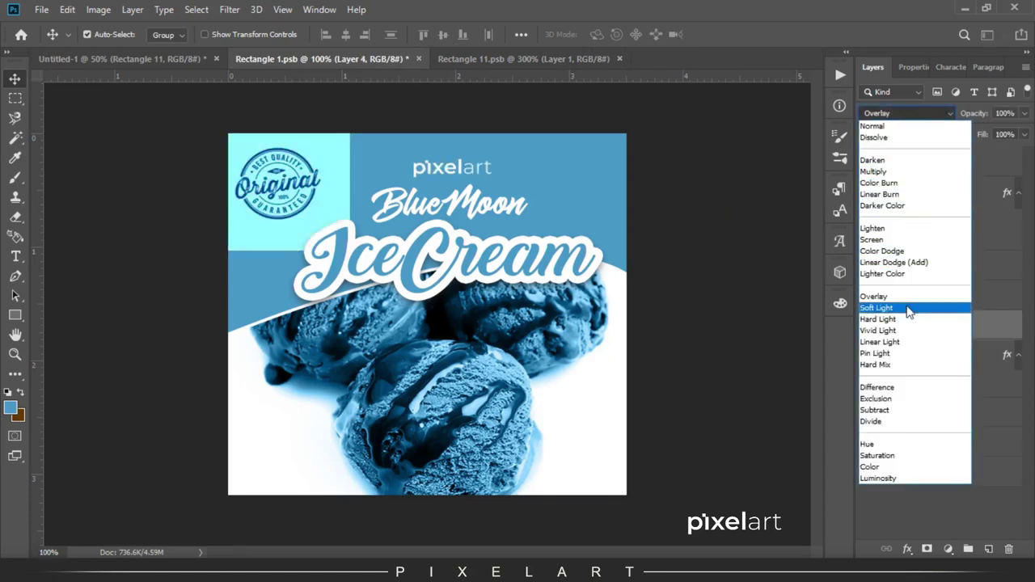
left_click(904, 421)
left_click(41, 9)
left_click(60, 146)
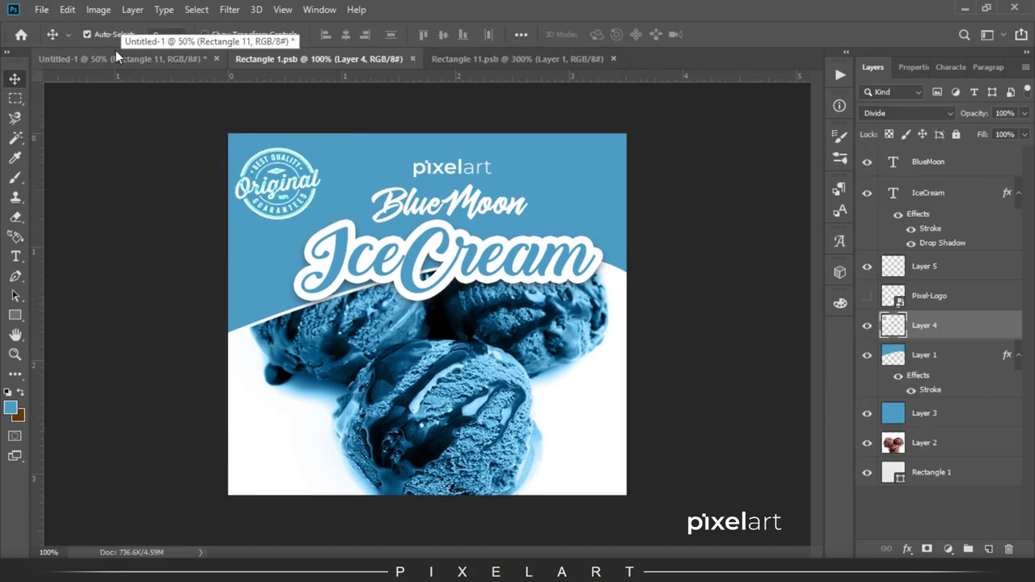
left_click(114, 58)
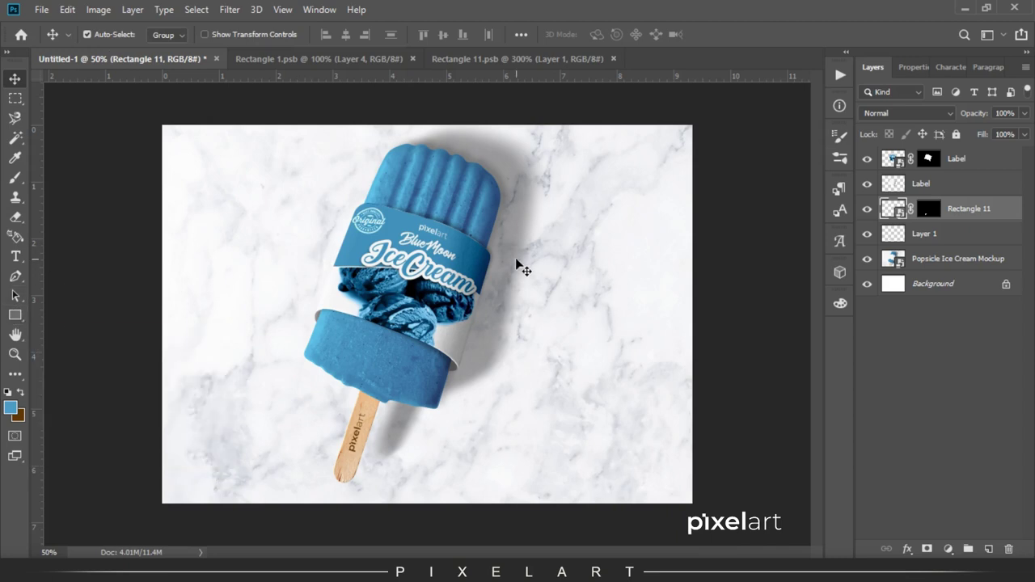
Rotate the brown stick logo about 3.9° clockwise and save Rectangle 11.psb
left_click(507, 59)
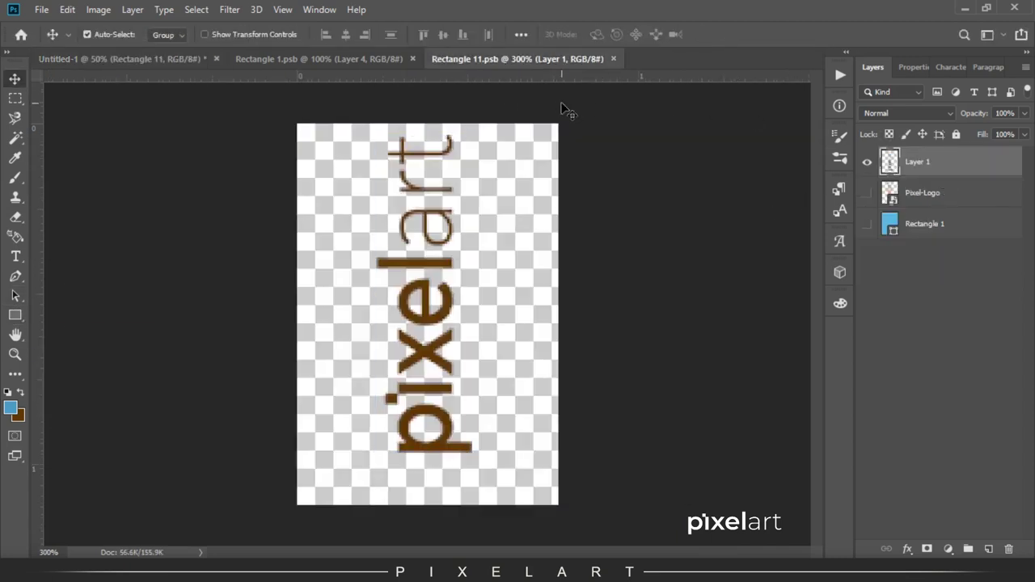
key("ctrl+t")
left_click_drag(486, 106, 494, 113)
key("Return")
left_click(39, 10)
left_click(48, 143)
left_click(112, 62)
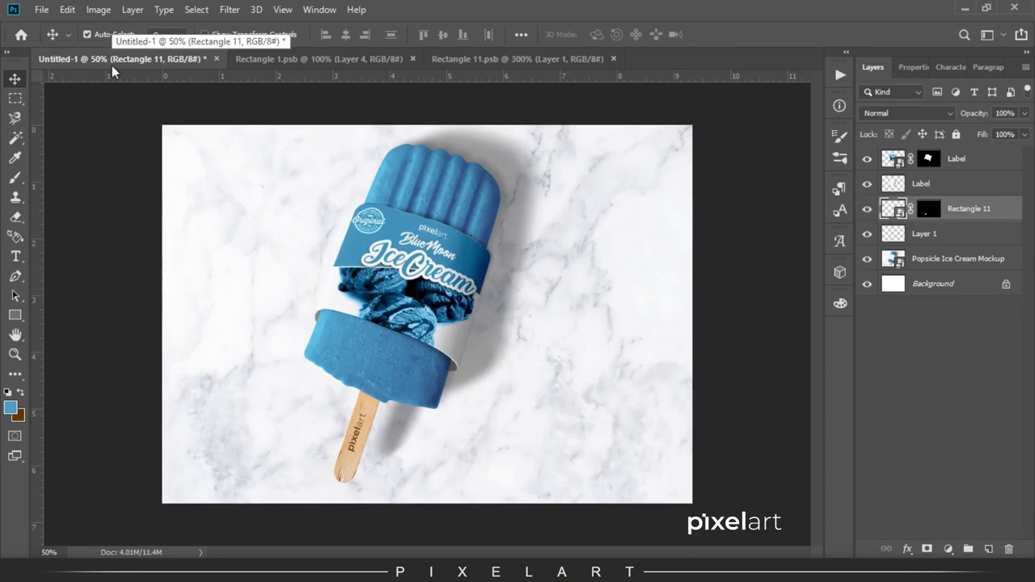
Save the stick logo document again and fit the mockup to the window
left_click(487, 61)
left_click(40, 9)
left_click(48, 144)
left_click(99, 59)
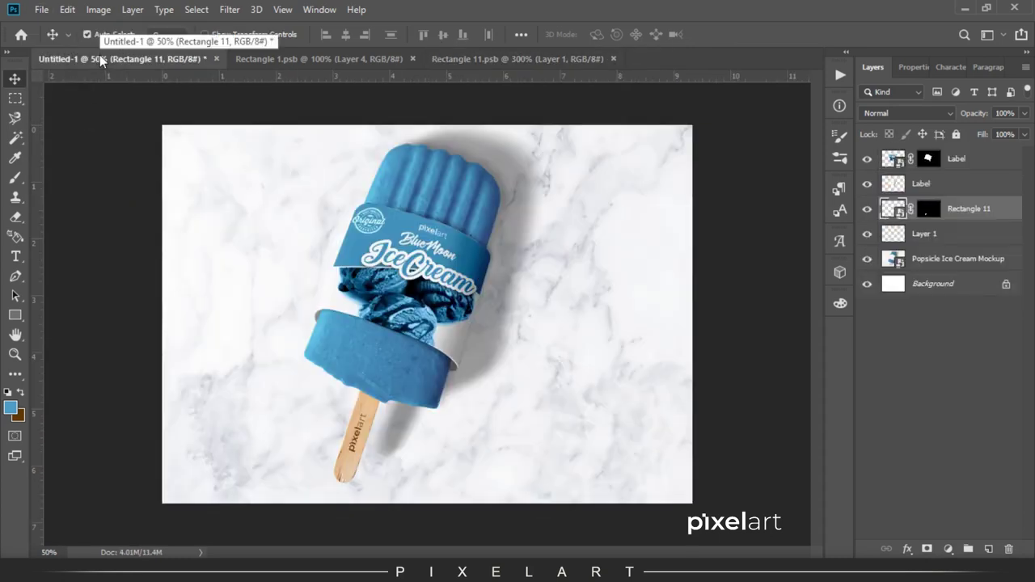
key("ctrl+0")
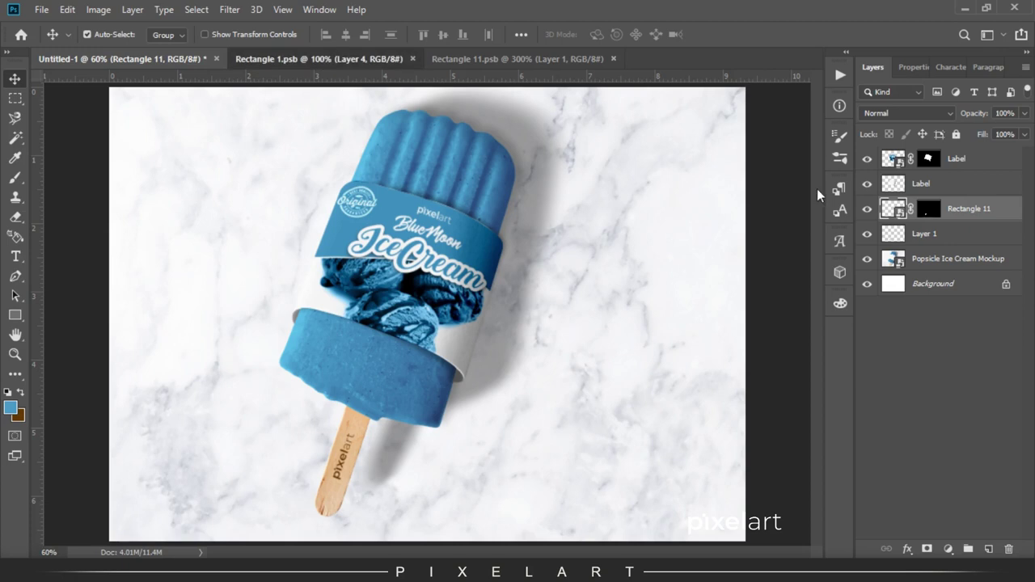
Save the Rectangle 1.psb label design and view the updated Untitled-1 mockup
left_click(332, 59)
left_click(41, 10)
left_click(86, 148)
left_click(130, 61)
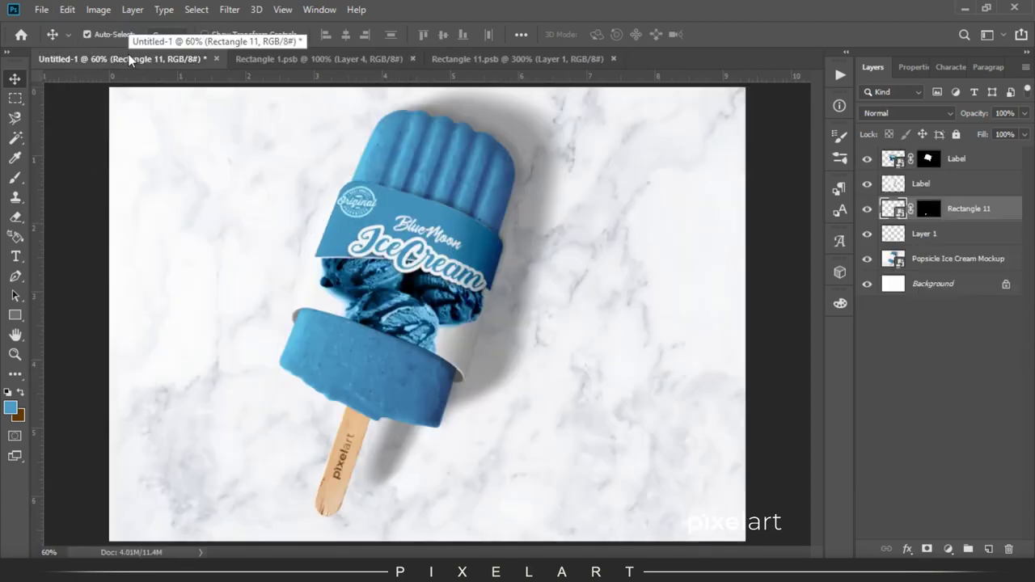